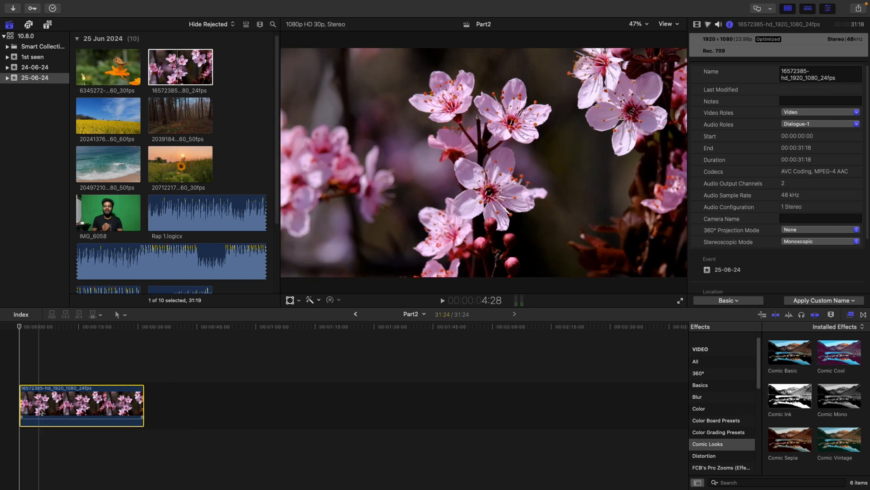
- Append the green-screen clip IMG_6058 to the timeline directly after the pink blossom clip
left_click(44, 328)
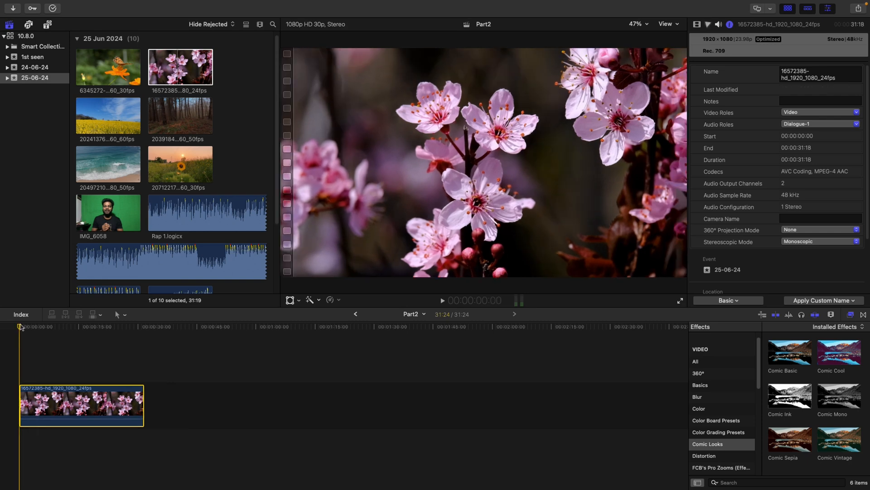
left_click_drag(46, 333, 34, 363)
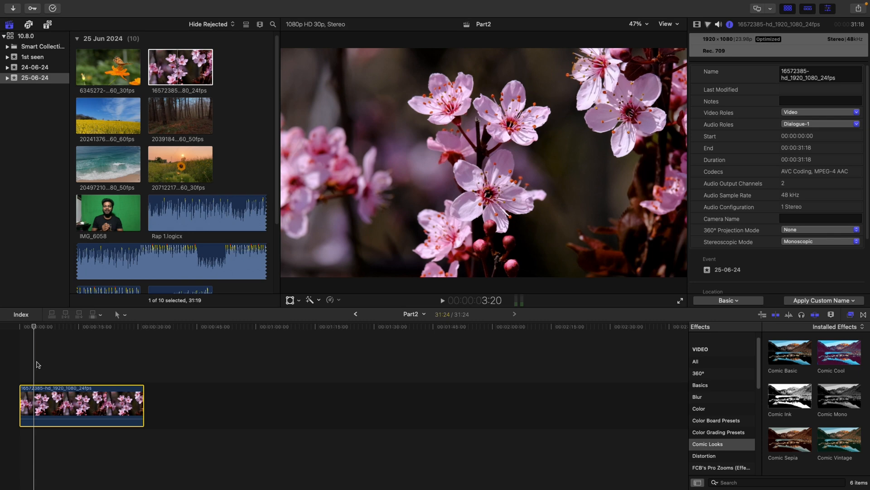
left_click_drag(116, 218, 149, 408)
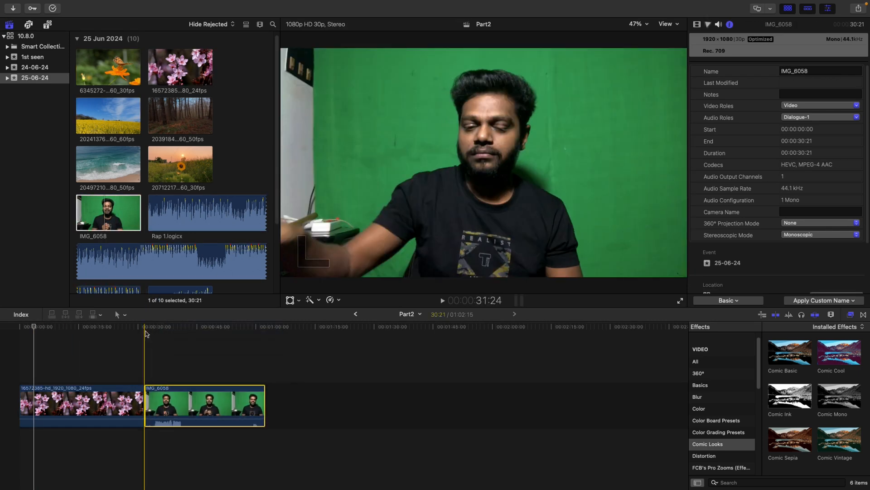
- Play IMG_6058 from its start to 34:14, cut it there with the Blade tool and delete the short opening piece
left_click(145, 330)
key("space")
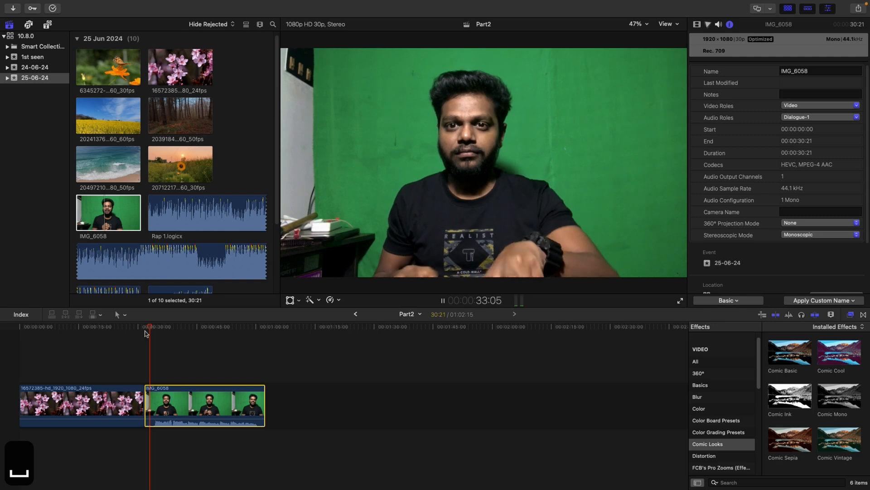
key("space")
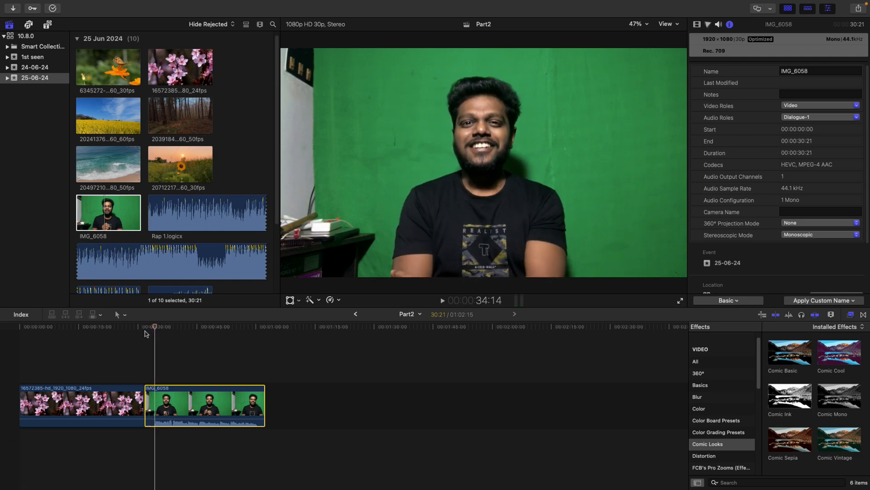
key("b")
left_click(155, 397)
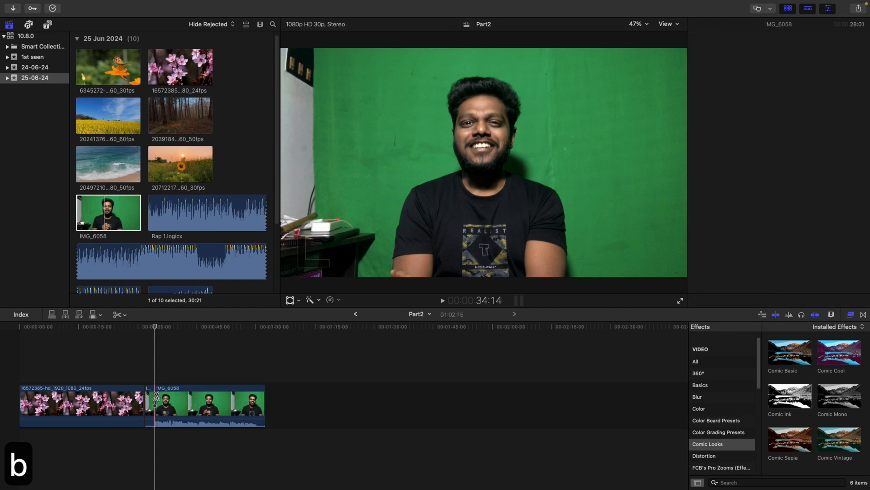
key("a")
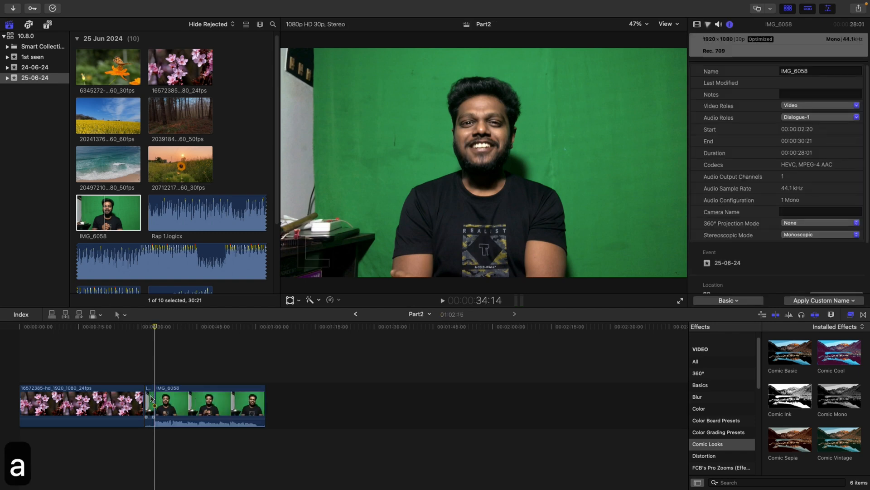
left_click(150, 398)
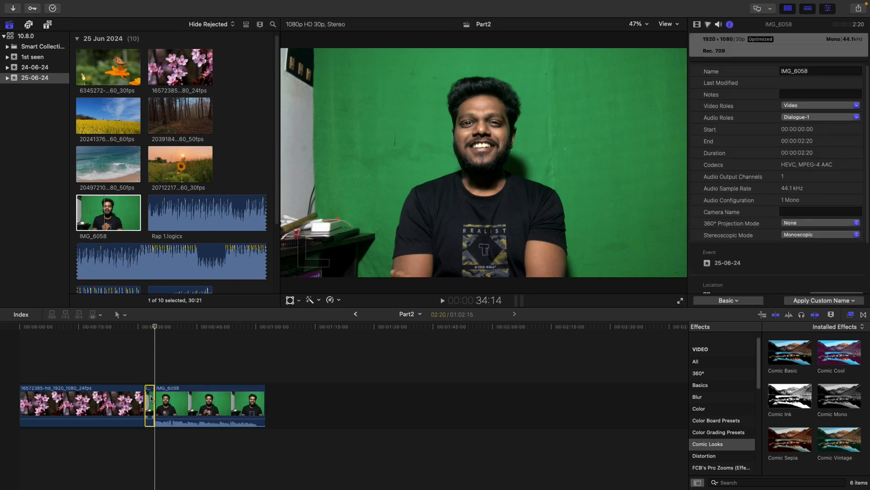
key("BackSpace")
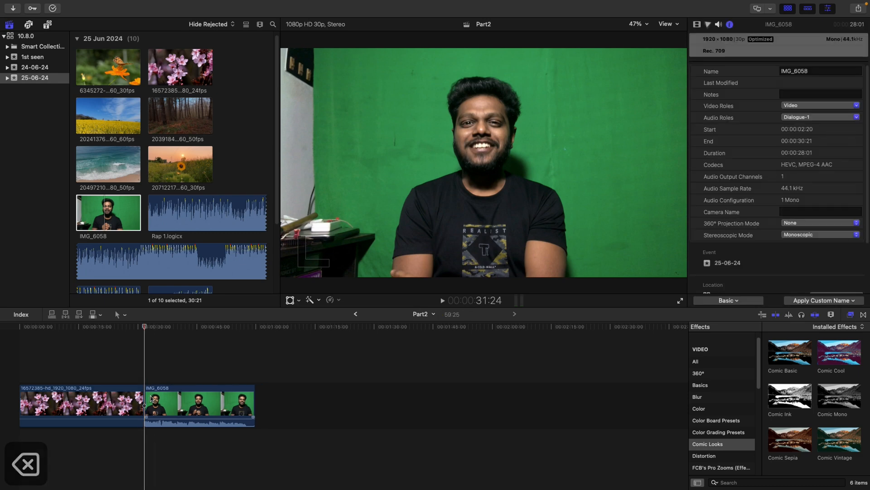
- Undo the deletion of the opening piece and the cut in IMG_6058
key("super+z")
key("super+z")
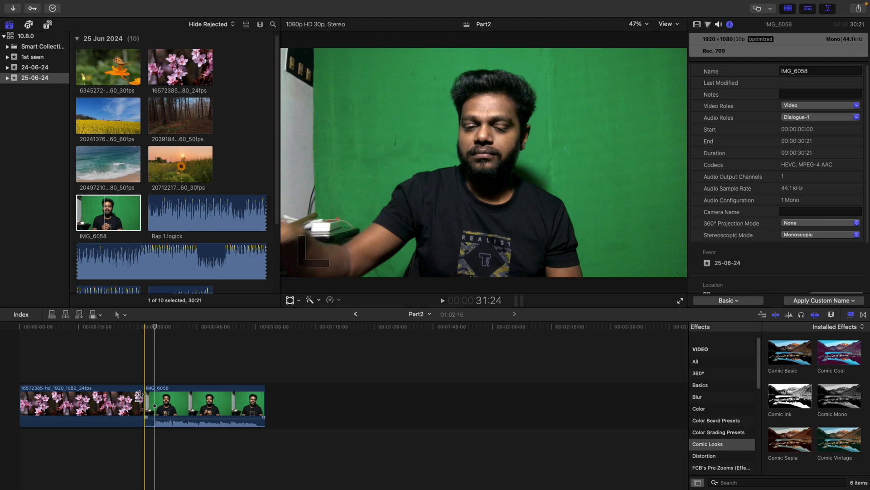
- Open the Command Editor and list the commands of the Editing group
key("alt+super+k")
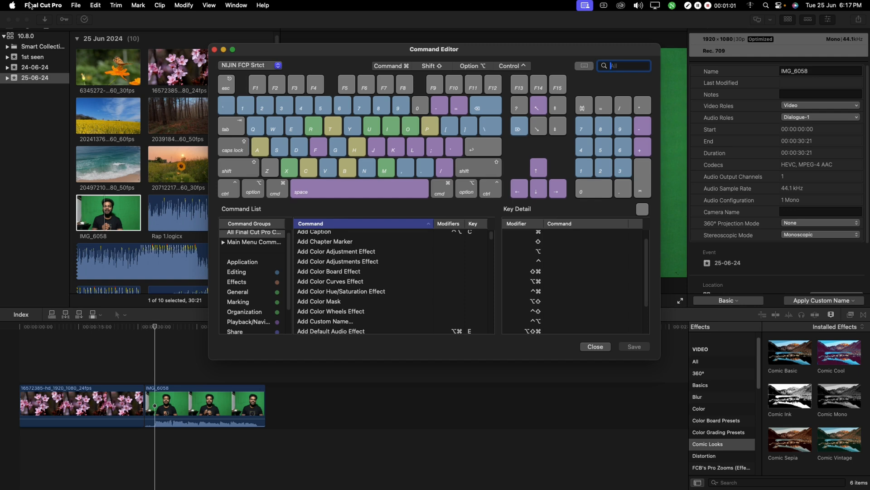
left_click(30, 5)
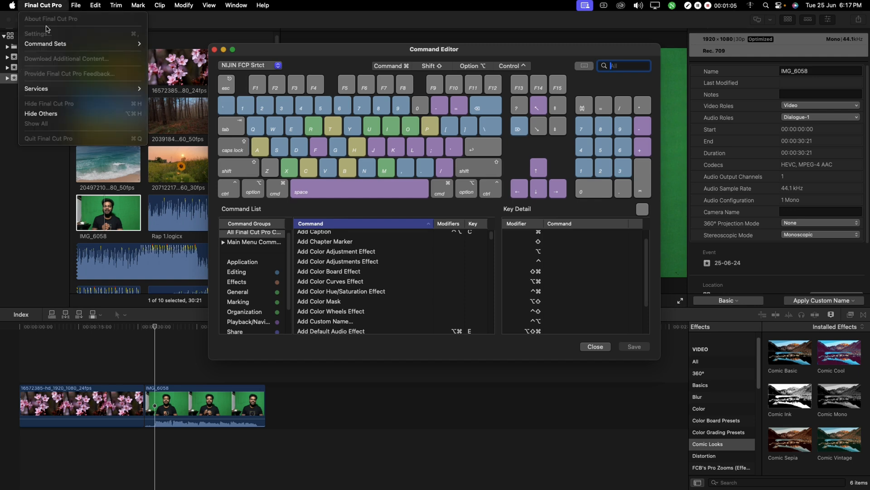
mouse_move(43, 46)
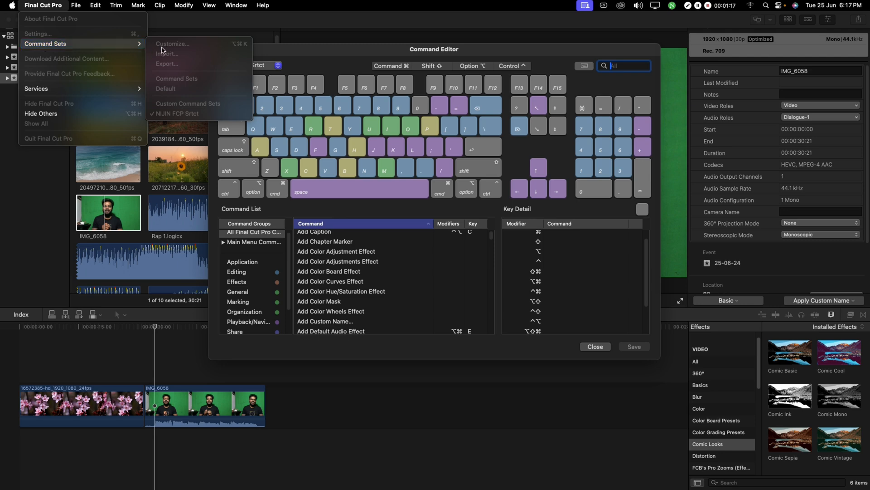
left_click(449, 238)
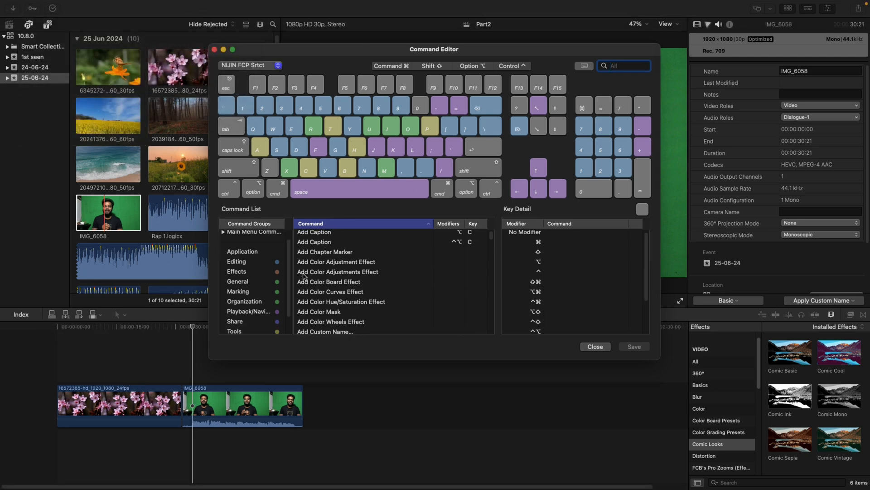
left_click(249, 264)
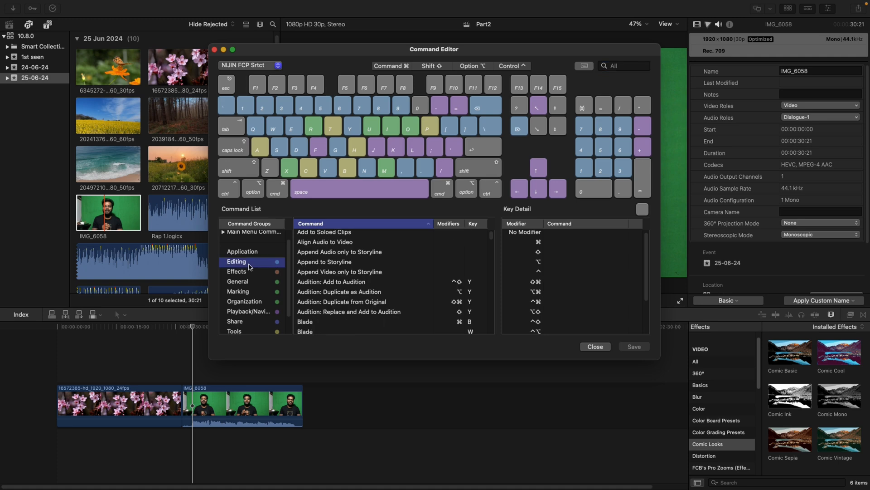
- Search the editing commands for "trim" and examine the Trim End entry on E and the Trim Start entry on Q
left_click(628, 64)
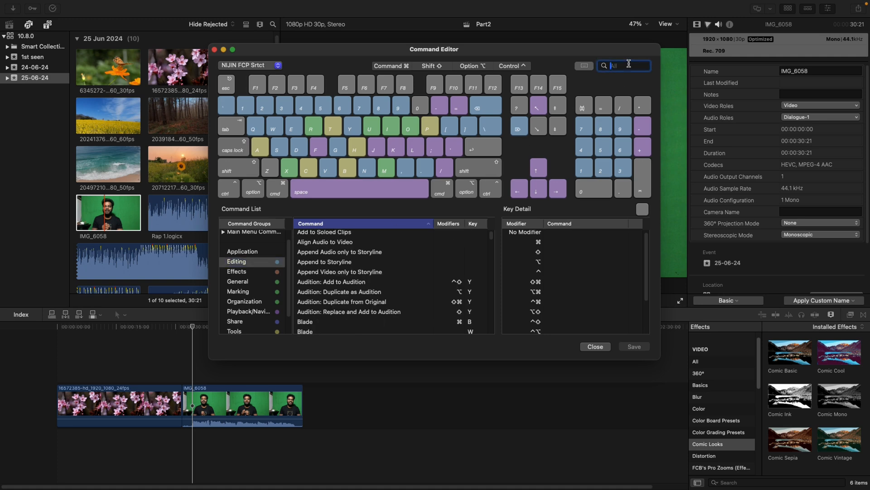
type("tri")
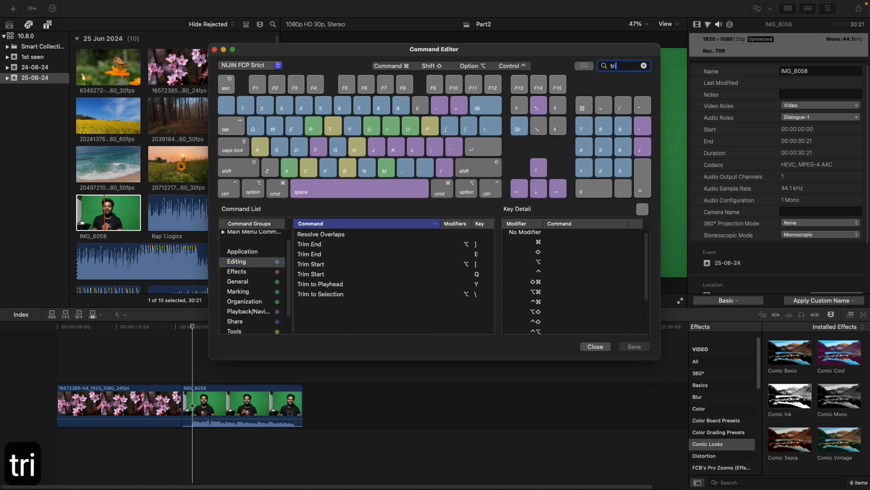
type("m")
left_click(311, 255)
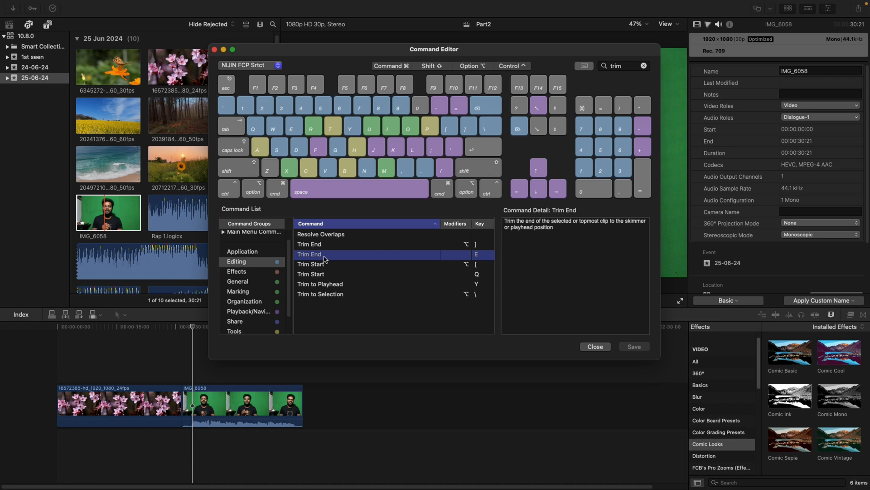
key("e")
left_click(319, 276)
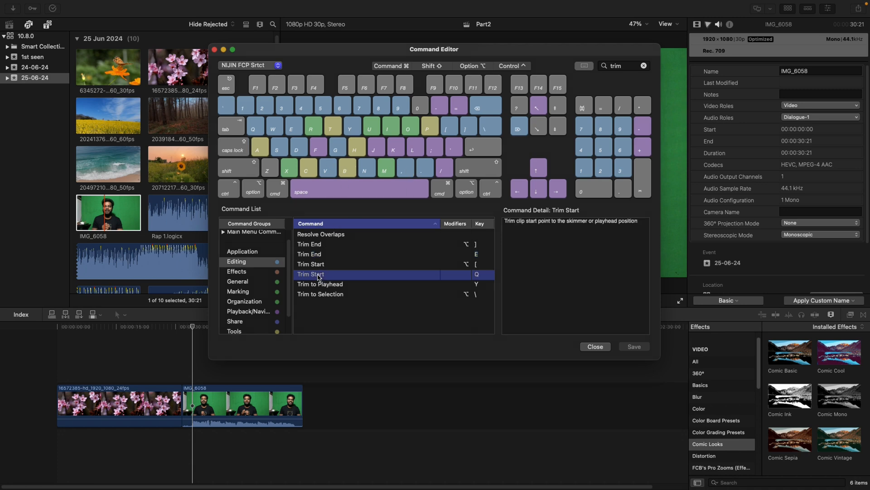
key("q")
- Search the editing commands for "dele" and examine the Delete entry on D and the Delete Selection Only entry on S
left_click(641, 67)
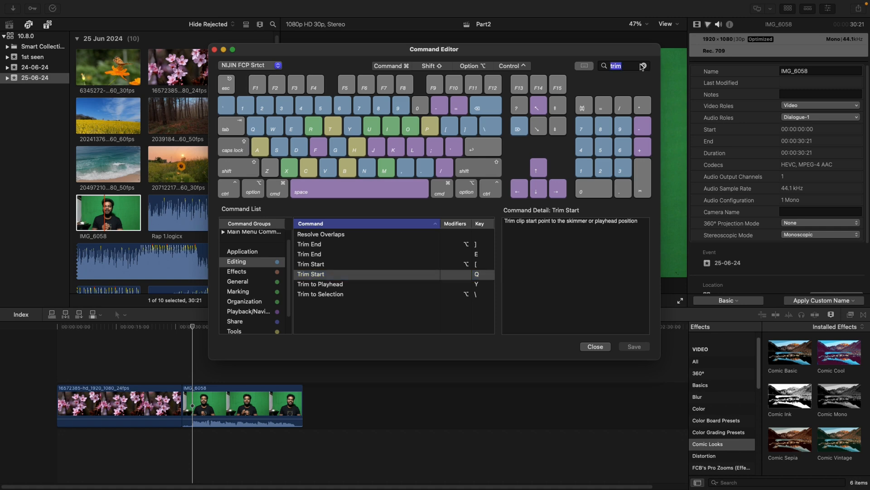
left_click(643, 66)
type("dele")
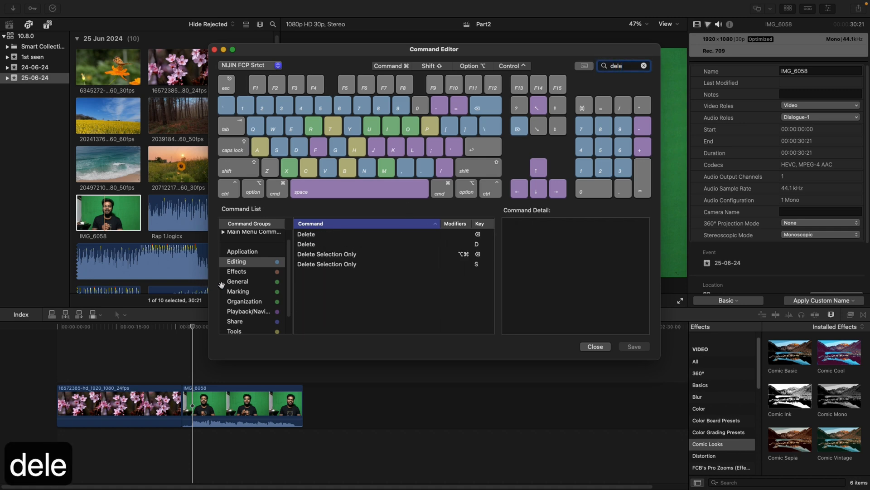
left_click(321, 247)
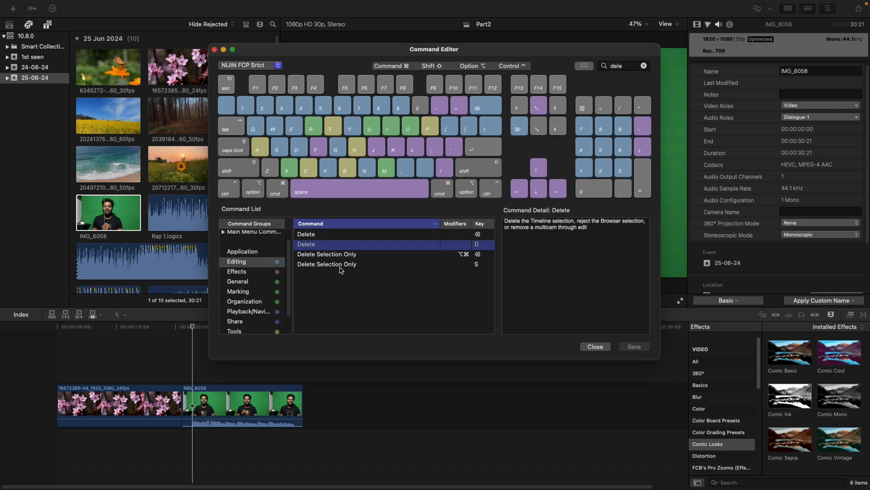
left_click(354, 268)
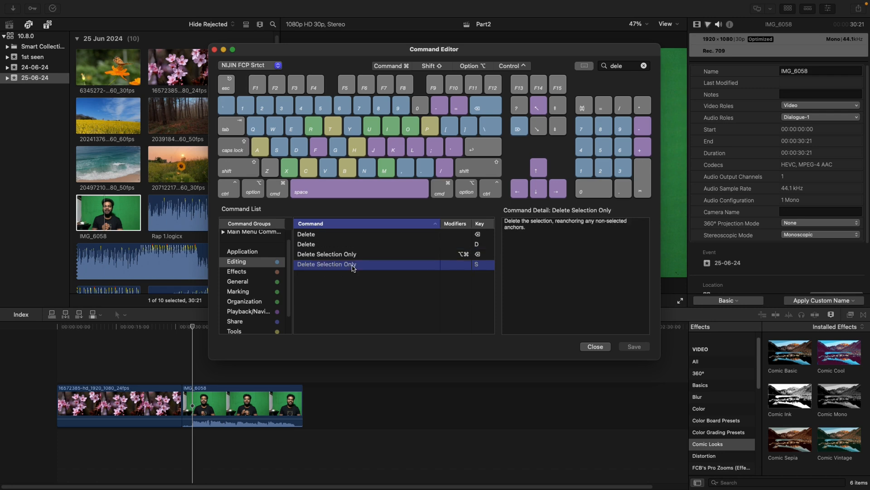
- Search the editing commands for "blade", examine the Blade entry on W and close the Command Editor
left_click(643, 66)
type("blade")
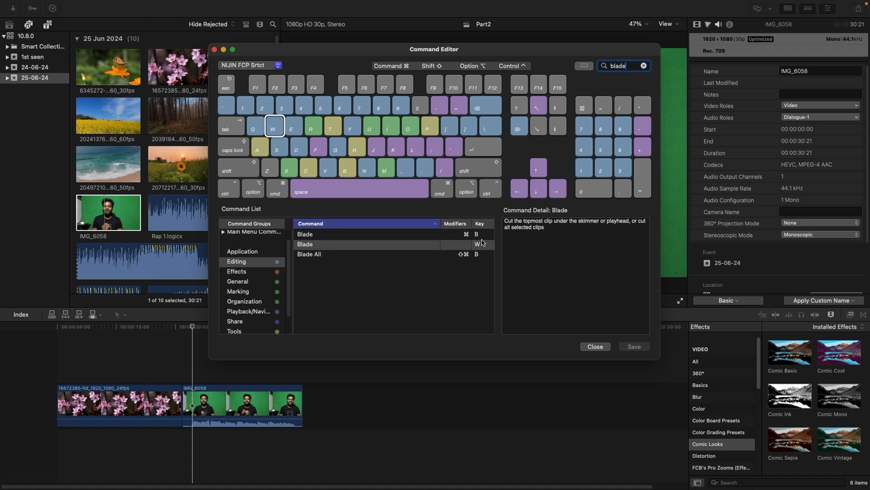
left_click(479, 246)
key("w")
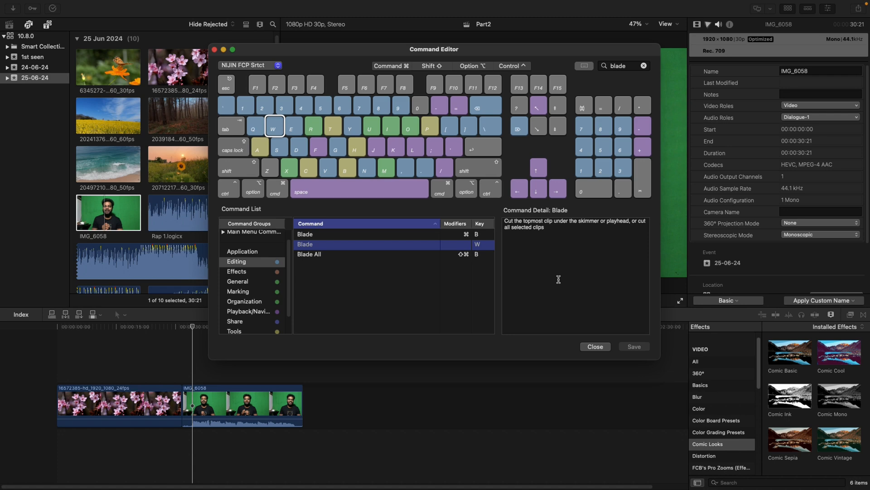
left_click(605, 349)
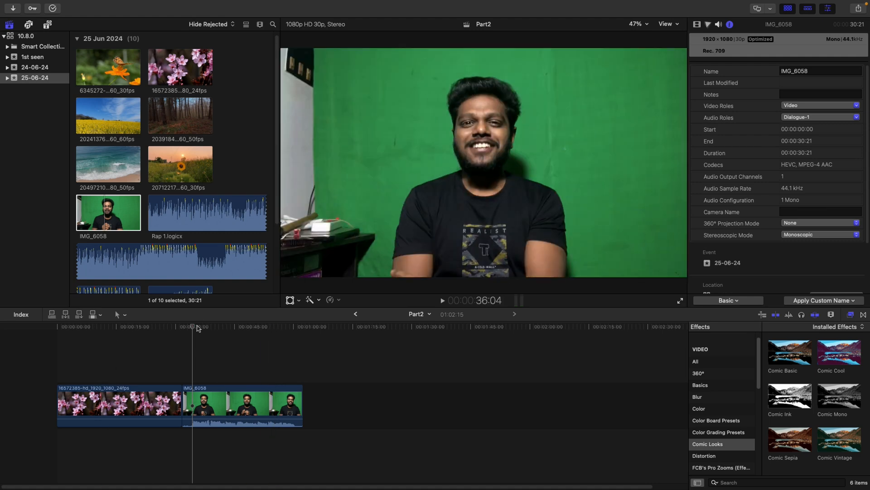
- Cut IMG_6058 at 34:14 with the Blade tool and undo that cut
left_click(192, 399)
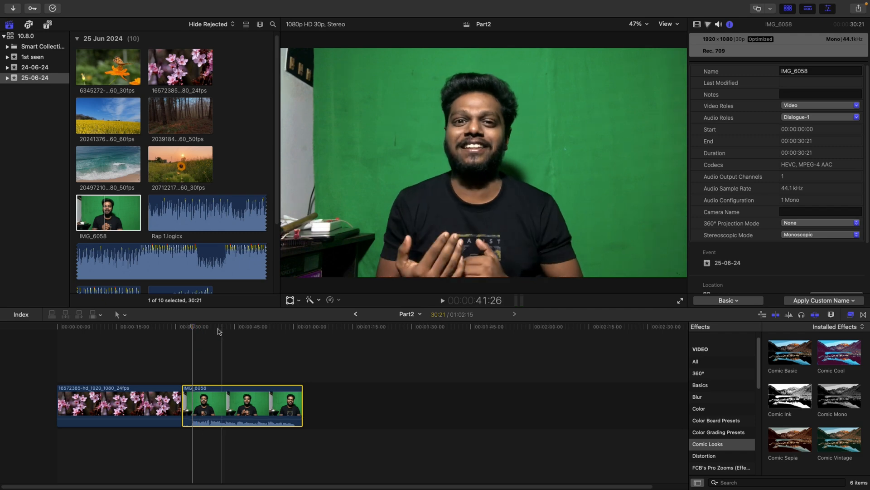
key("b")
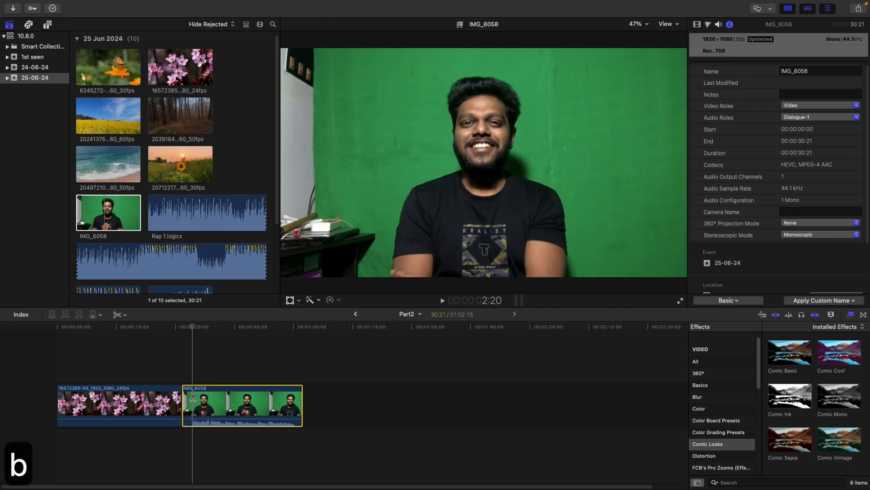
left_click(193, 398)
key("super+z")
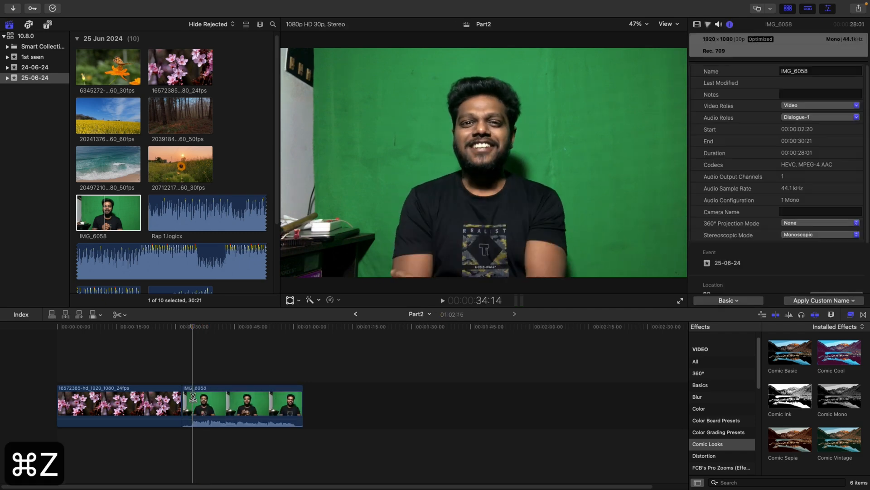
- Cut IMG_6058 at the 34:14 and 45:20 playhead positions using the direct Blade command
key("w")
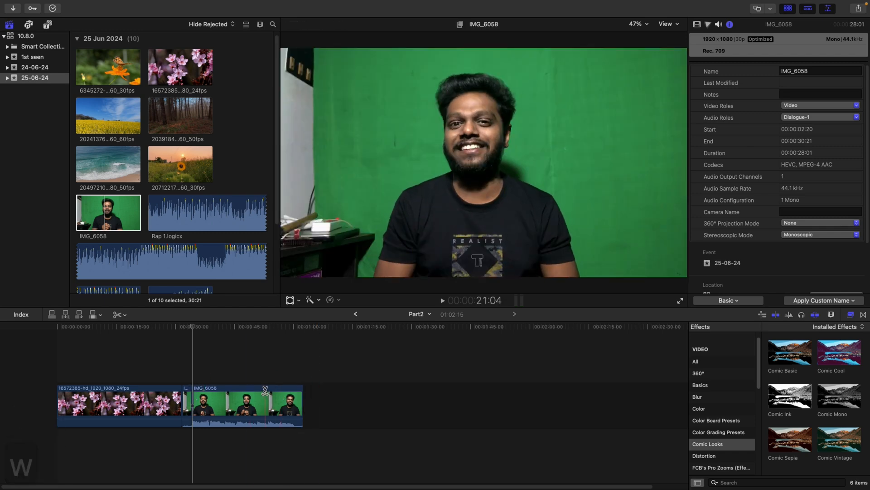
key("a")
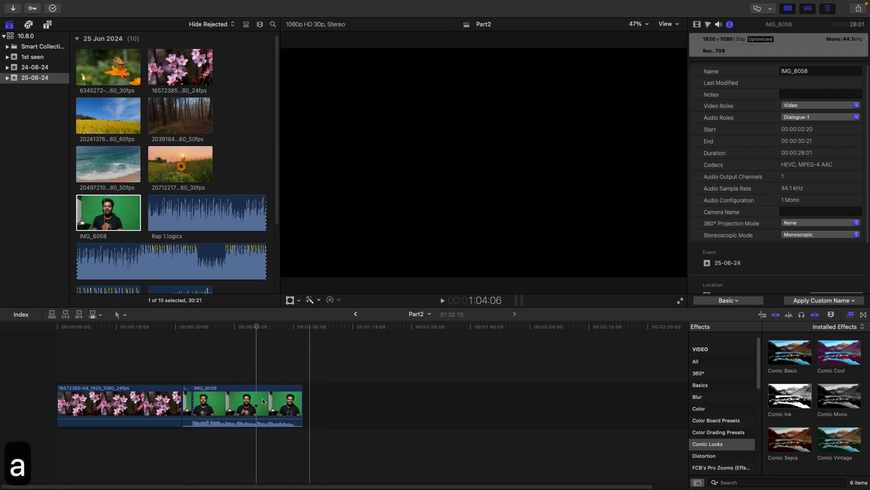
left_click(237, 379)
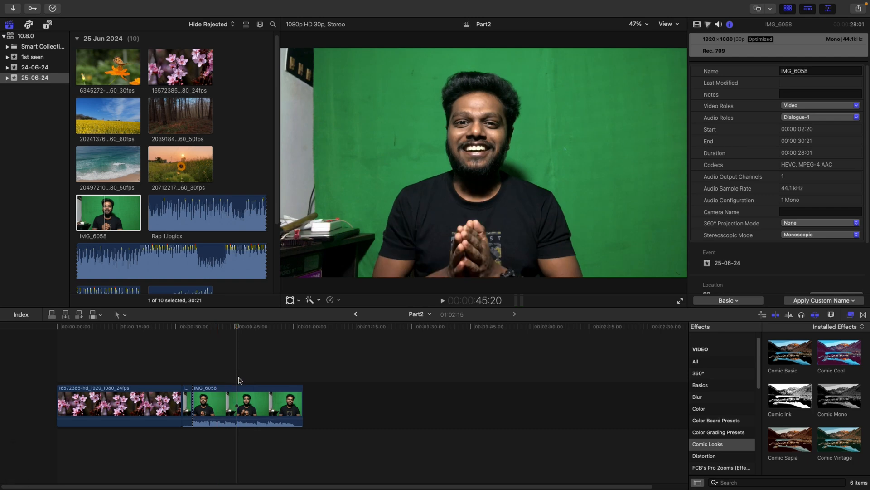
key("w")
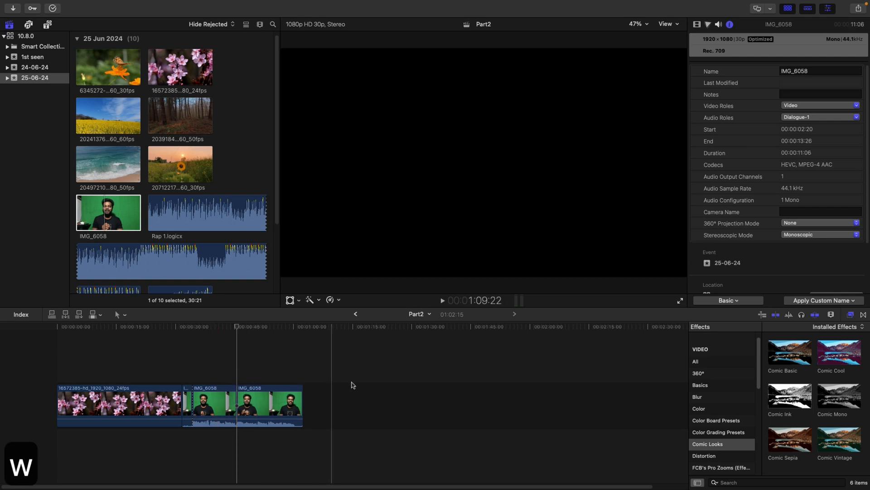
- Undo both Blade cuts so that IMG_6058 is a single clip again
left_click(286, 368)
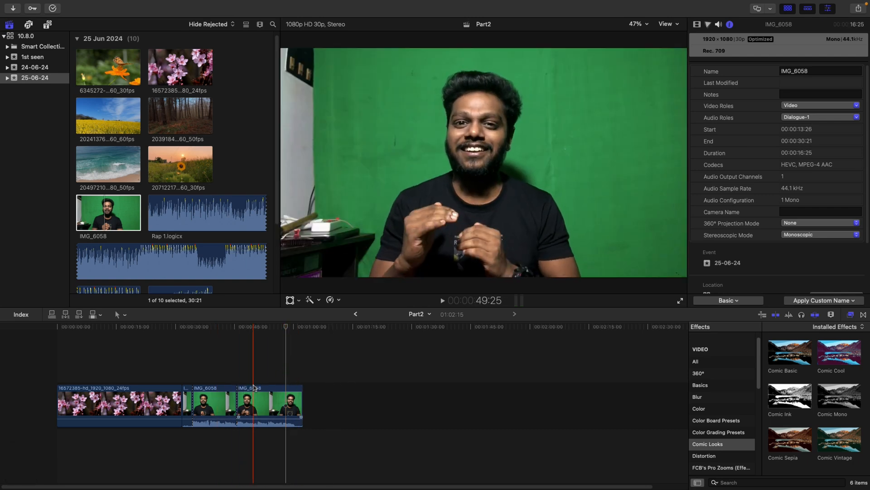
key("super+z")
key("super+z")
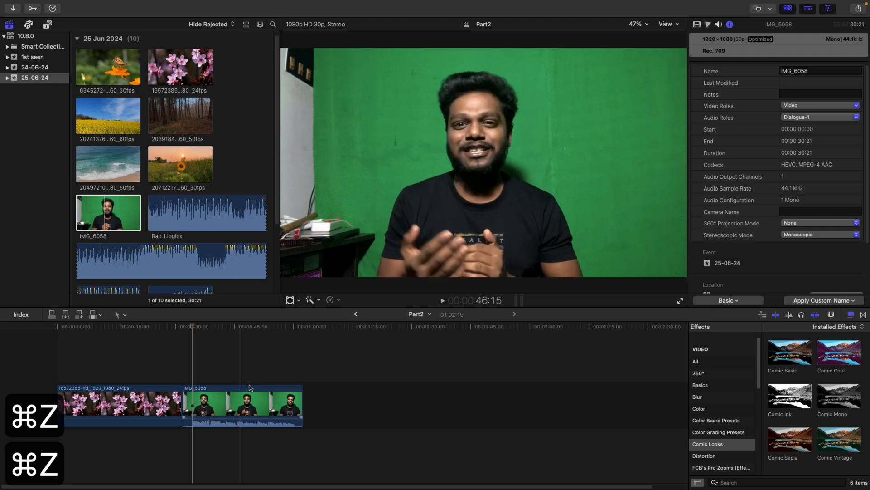
- Trim the start of IMG_6058 to the playhead at 34:14 with Trim Start and place the playhead near the clip's end
left_click(194, 402)
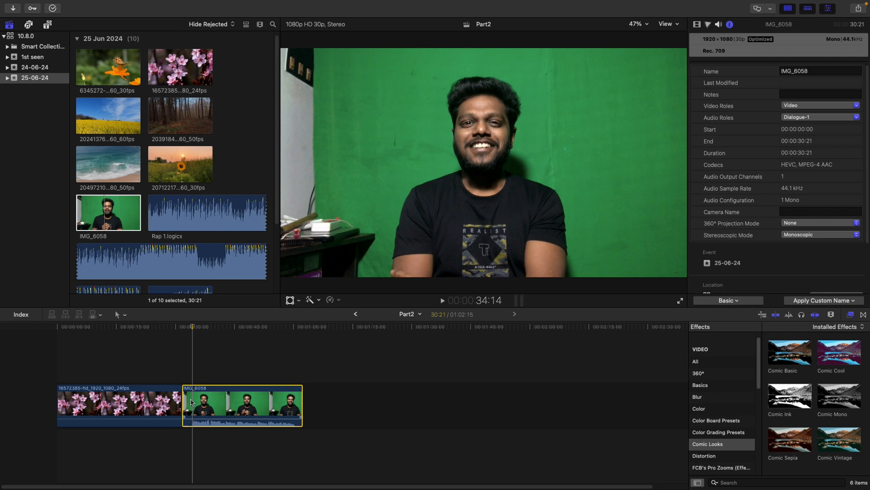
key("q")
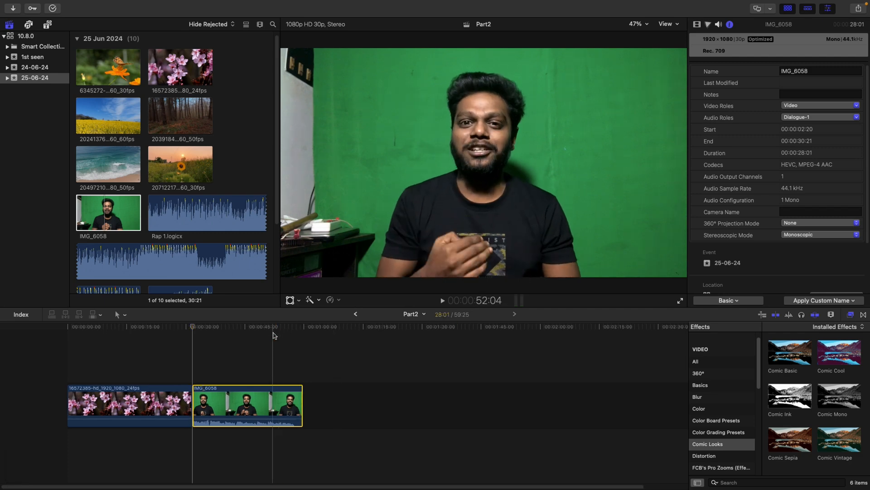
left_click(293, 334)
left_click_drag(296, 333, 302, 335)
left_click(299, 402)
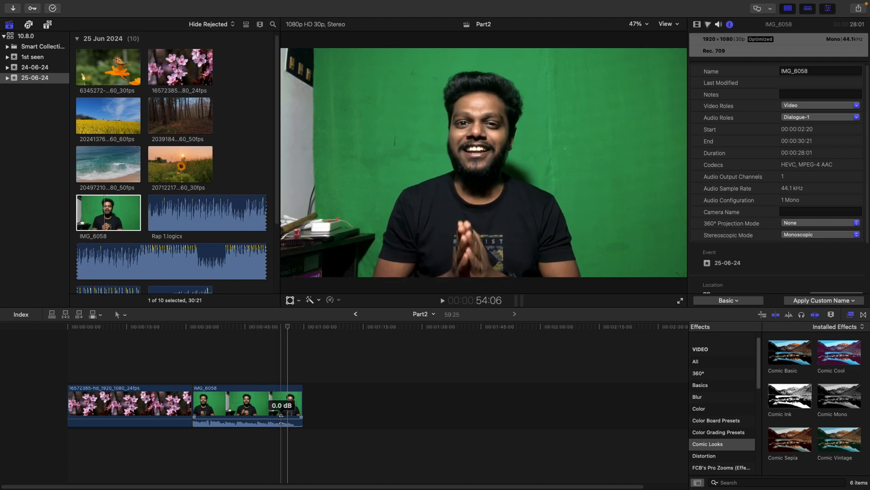
- Increase the timeline clip height slightly and switch the clip appearance to large audio waveforms with small filmstrips
left_click(832, 314)
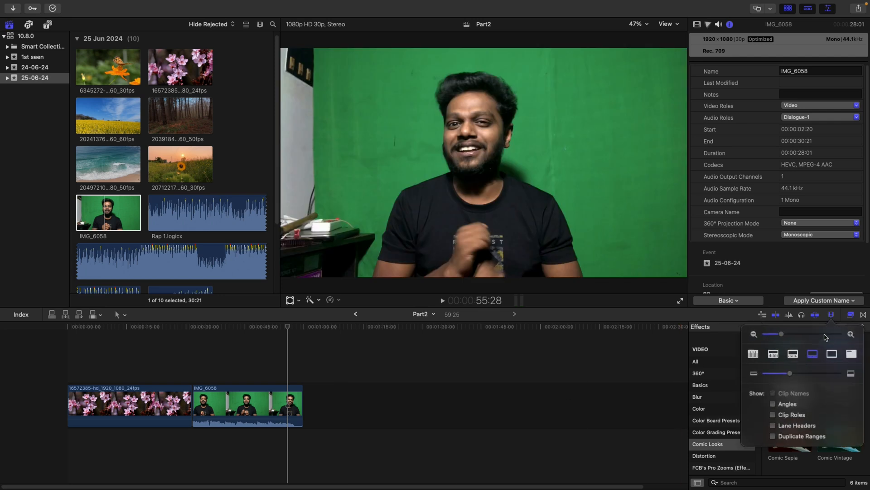
left_click_drag(790, 372, 795, 374)
left_click(776, 356)
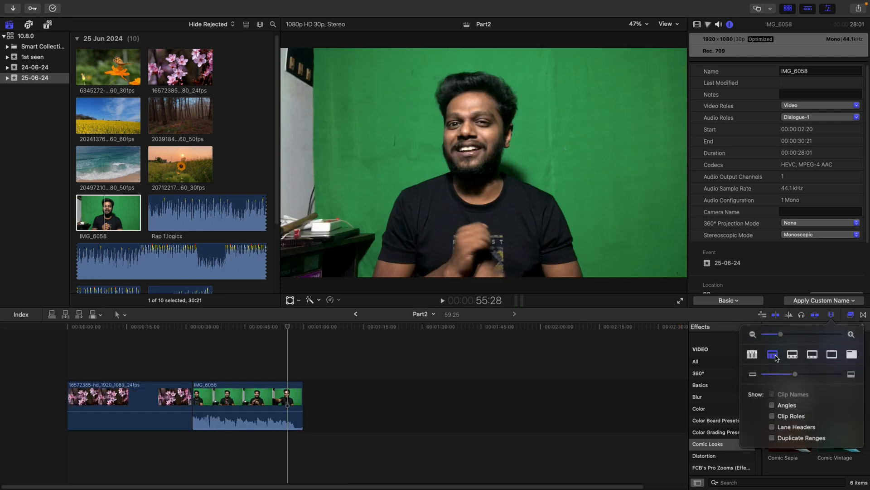
- Trim the end of IMG_6058 to the playhead at 57:20 with Trim End, and undo both the end and start trims
left_click(293, 373)
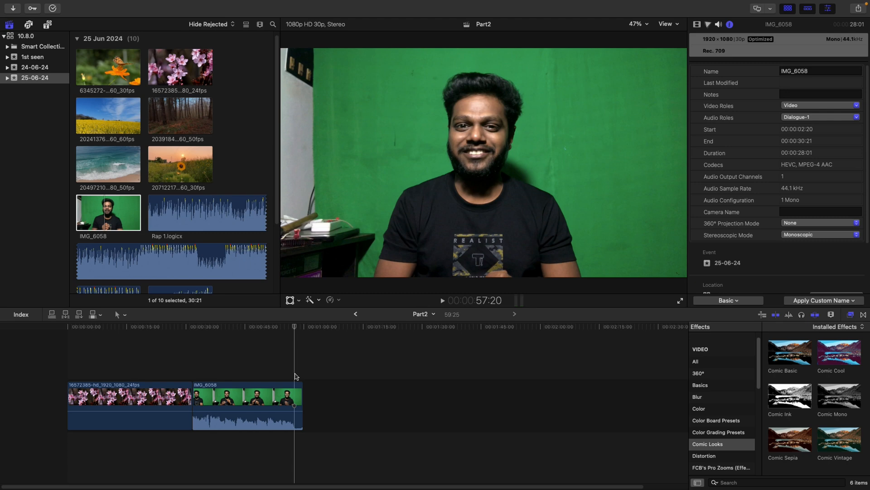
key("e")
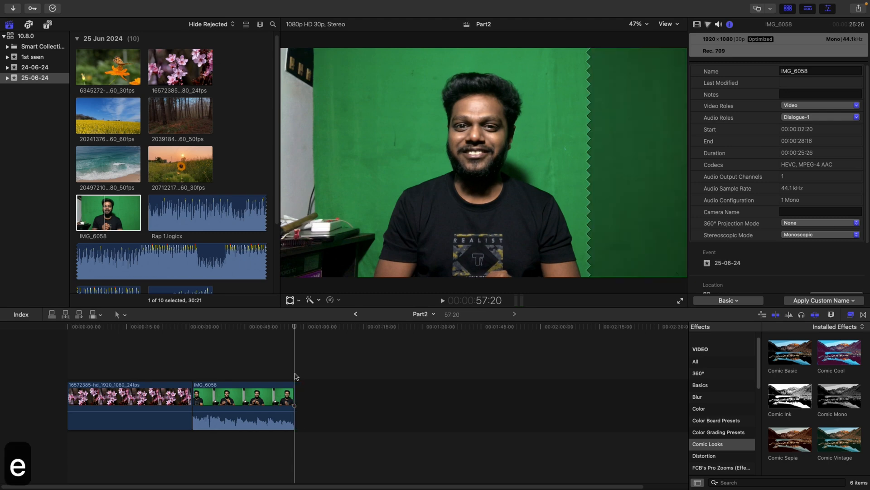
left_click(295, 377)
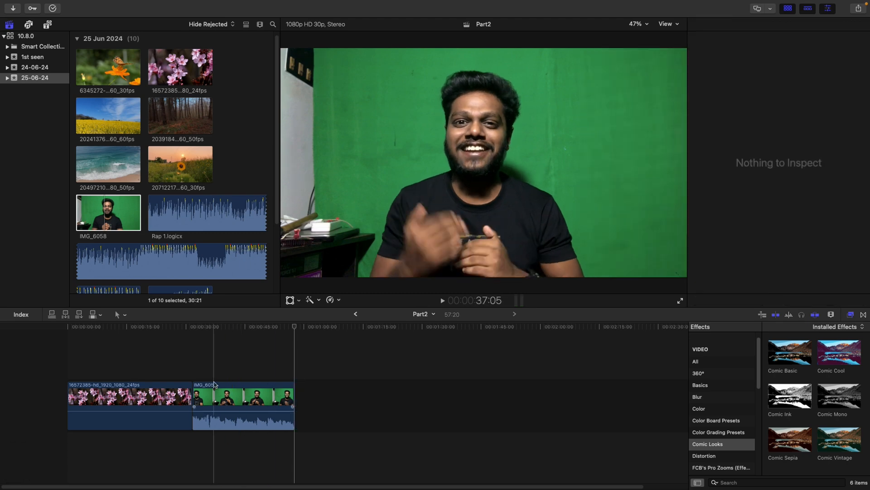
key("super+z")
key("super+z")
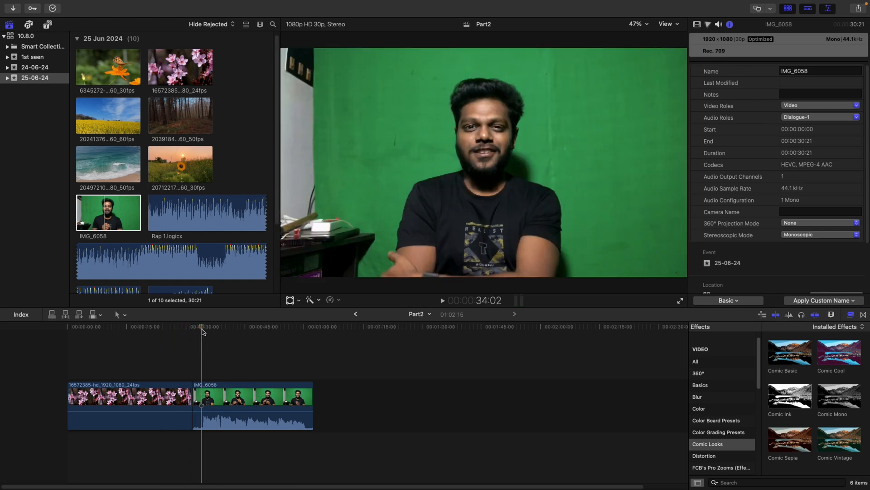
- Trim the start of IMG_6058 at 34:02 and its end at 58:10 using the direct Trim Start and Trim End commands
key("q")
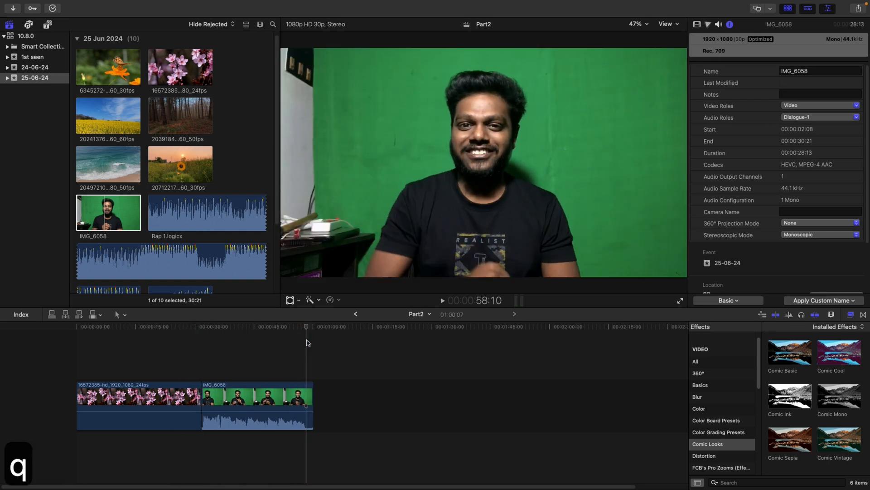
key("e")
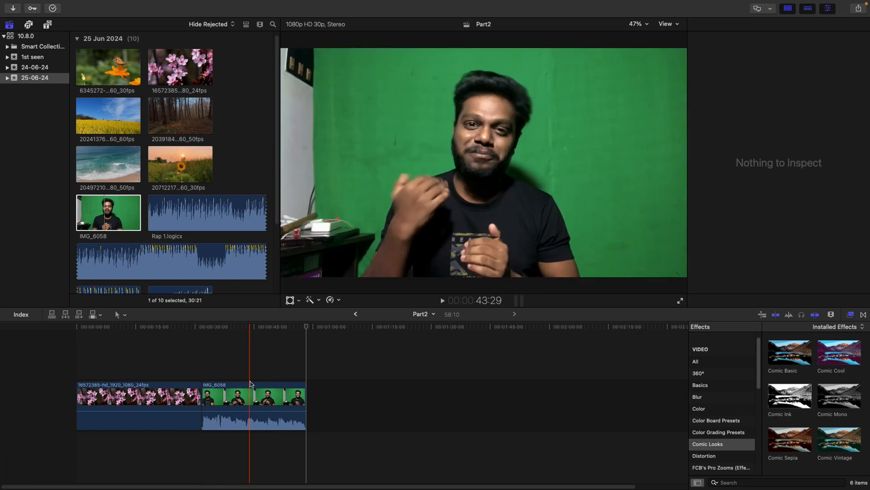
key("super+z")
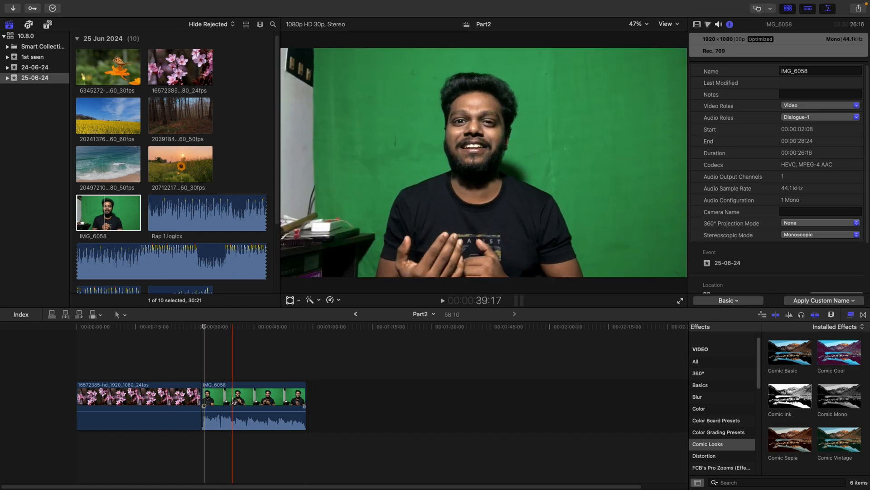
- Place a copy of the pink blossom clip as a connected clip above IMG_6058 and select IMG_6058
left_click_drag(198, 398, 325, 351)
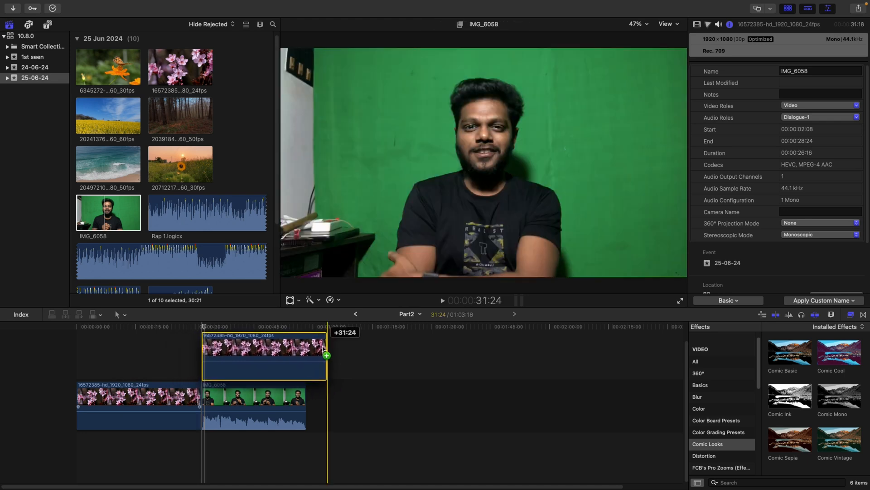
left_click_drag(264, 394, 396, 402)
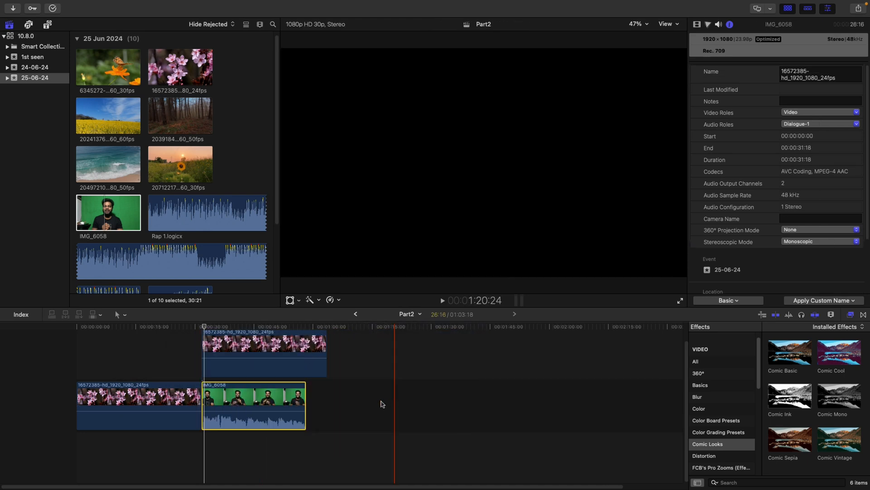
left_click_drag(272, 394, 419, 403)
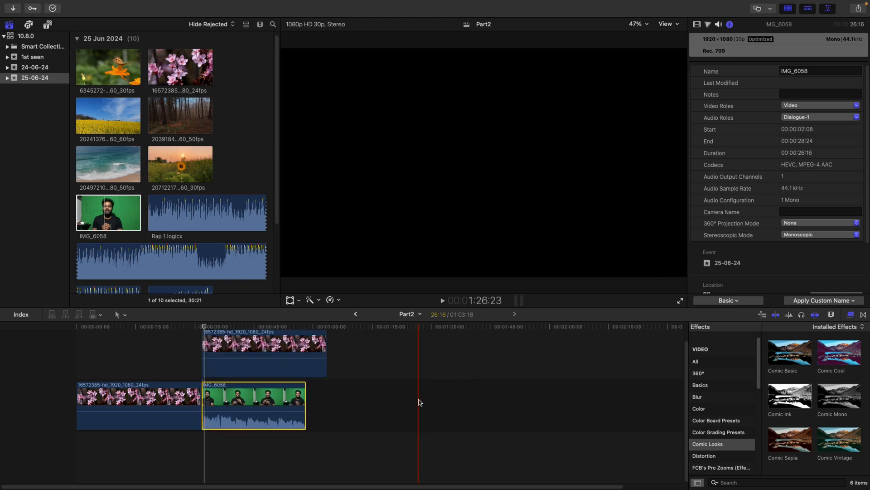
- Delete IMG_6058 together with its connected blossom clip and undo the deletion
key("Delete")
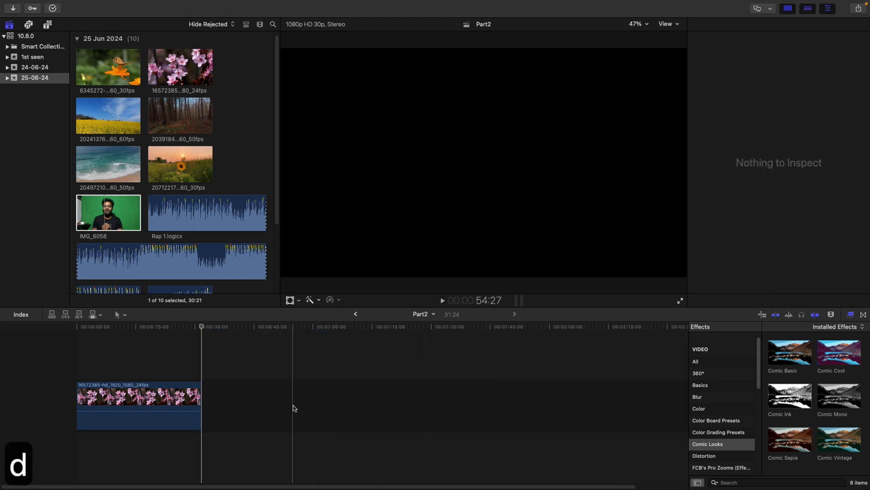
key("super+z")
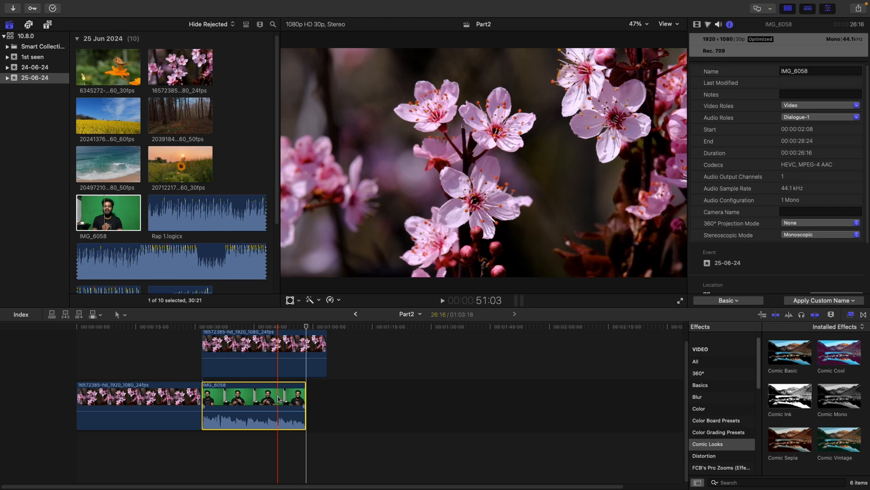
- Replace IMG_6058 with a gap so the connected clip stays in place, and undo the replacement
key("shift+Delete")
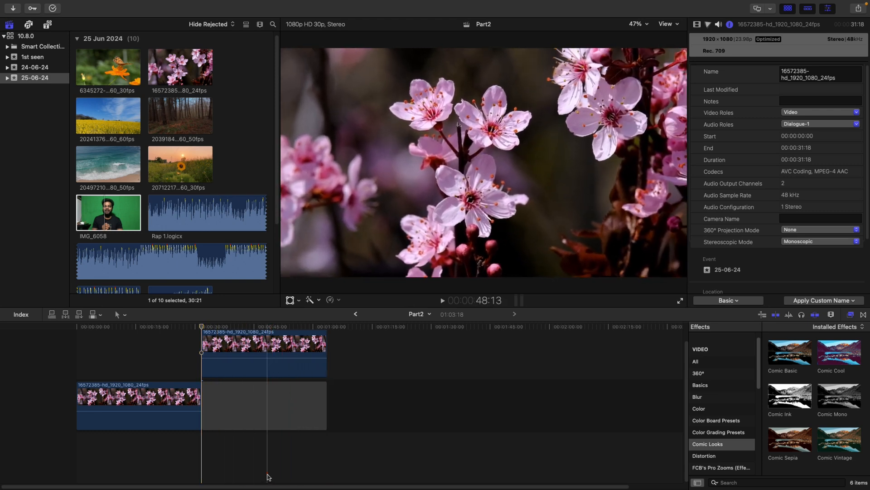
key("super+z")
key("super+z")
key("super+z")
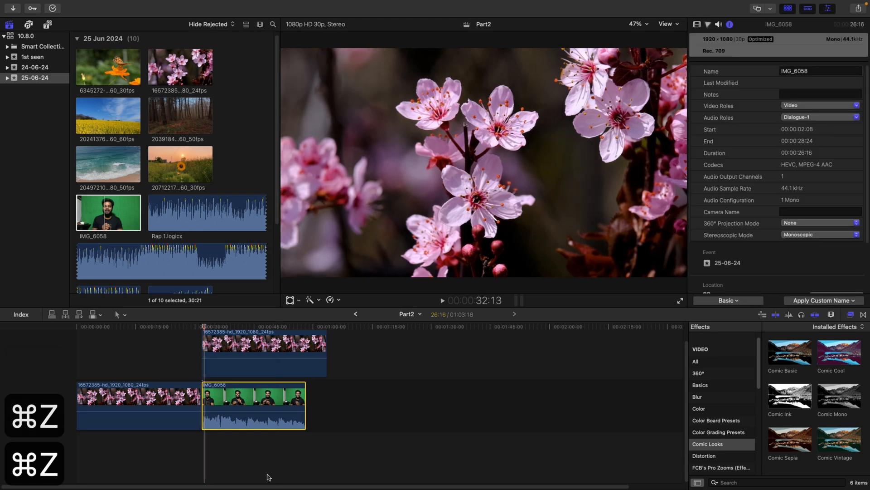
- Delete the connected blossom clip and IMG_6058, leaving only the first blossom clip in the timeline
left_click(256, 362)
key("BackSpace")
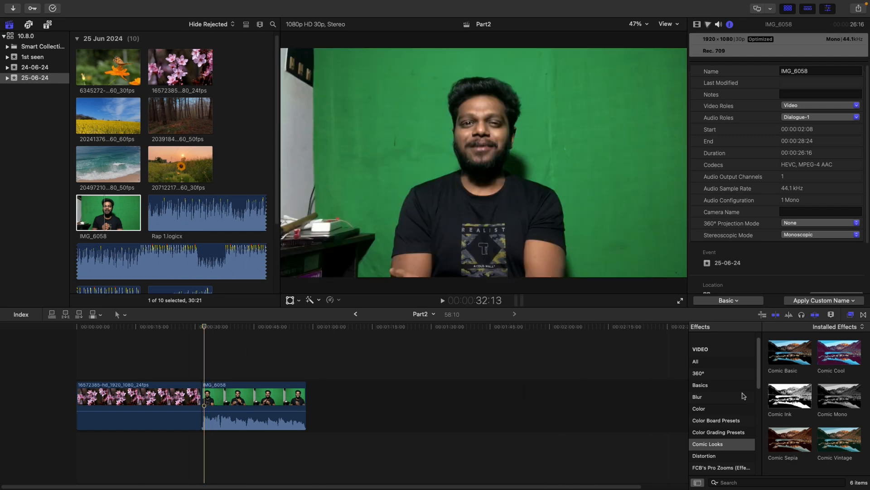
key("BackSpace")
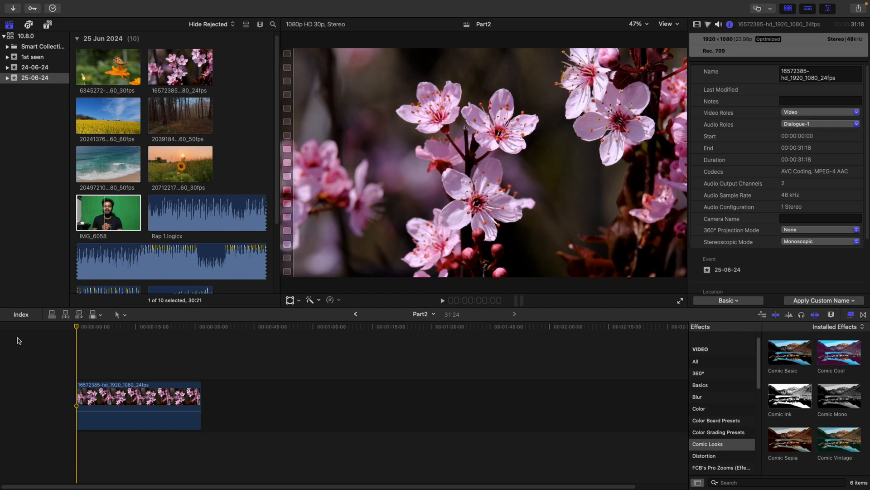
- Play the blossom clip from the start of the timeline and stop at about 18 seconds
key("space")
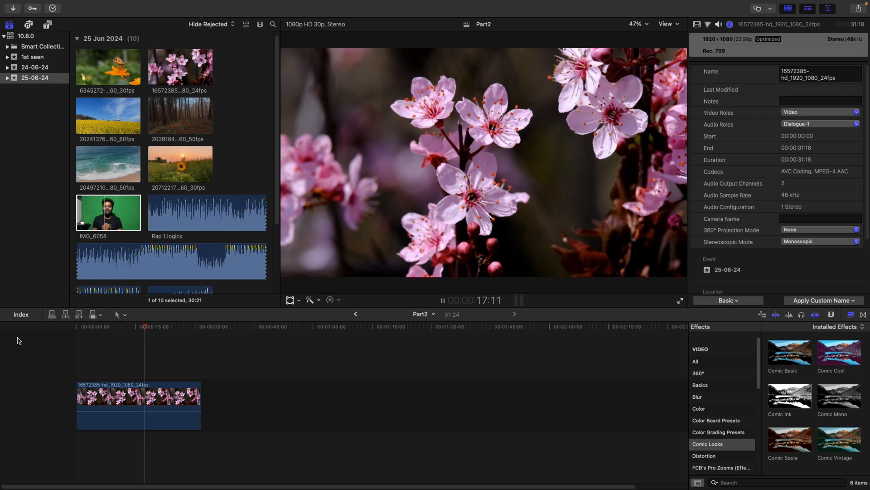
key("space")
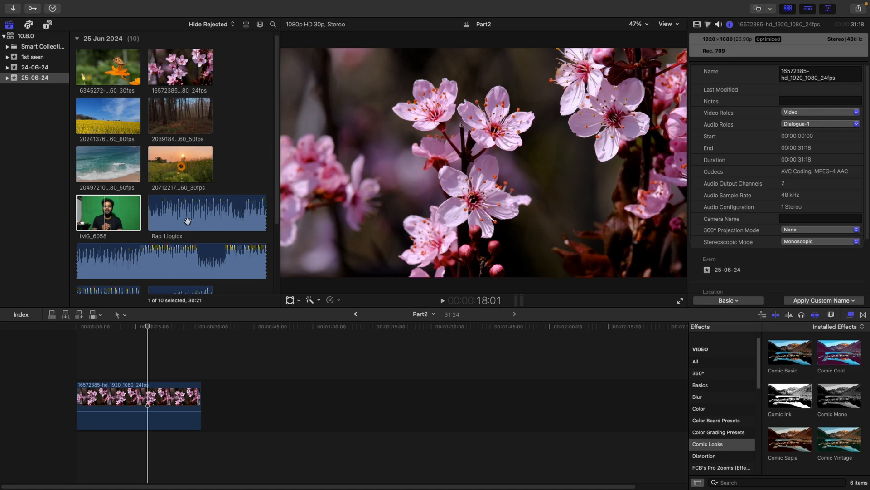
- Add the "song type" audio clip beneath the blossom clip, starting at the beginning of the timeline
scroll(187, 222, "down", 3)
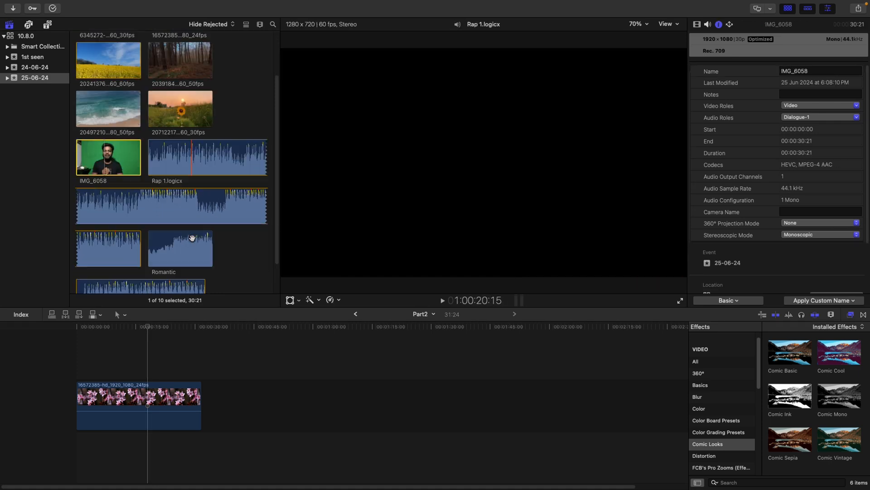
scroll(192, 238, "down", 2)
left_click(138, 262)
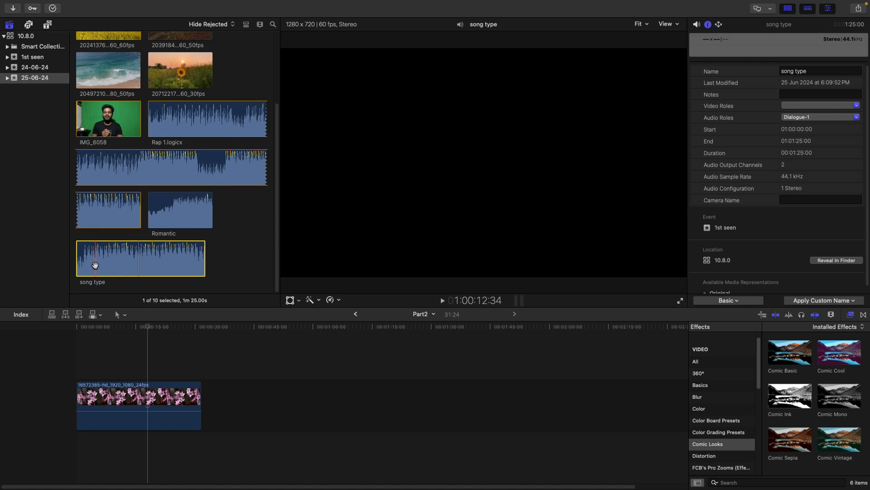
left_click_drag(103, 267, 63, 450)
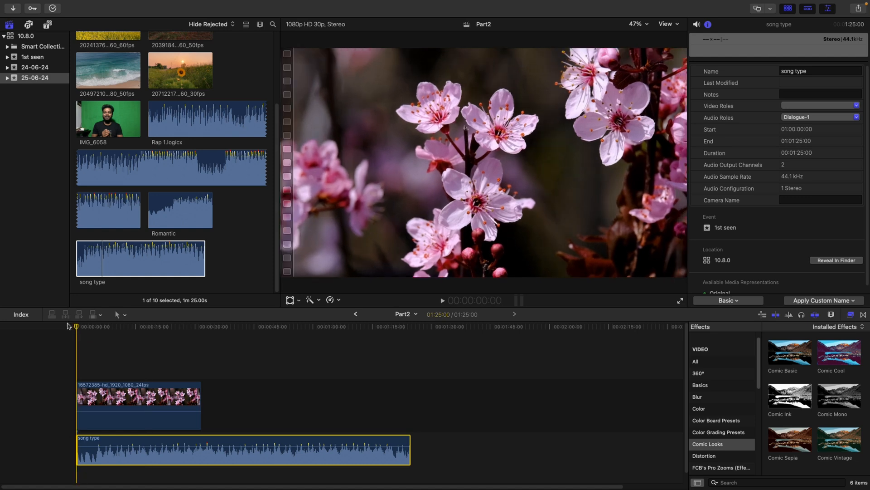
- Play the blossom clip with the music from the start, and replay the passage around 3 to 6 seconds to find the beat
key("space")
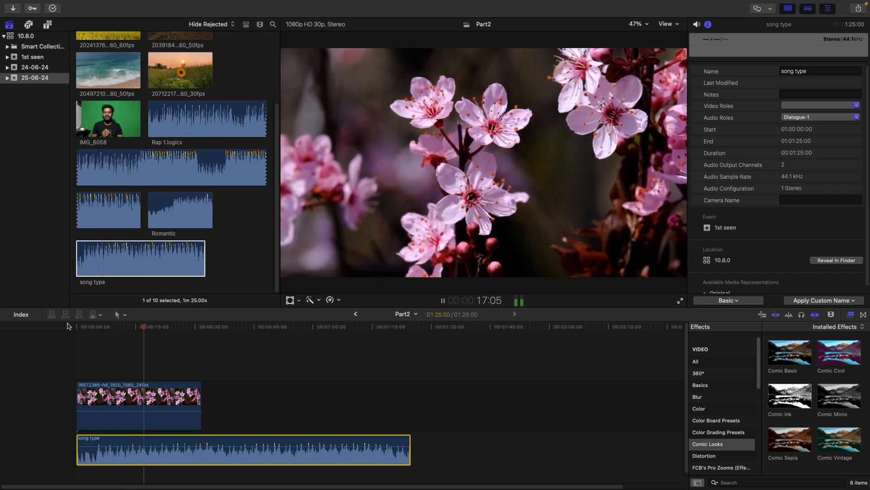
key("space")
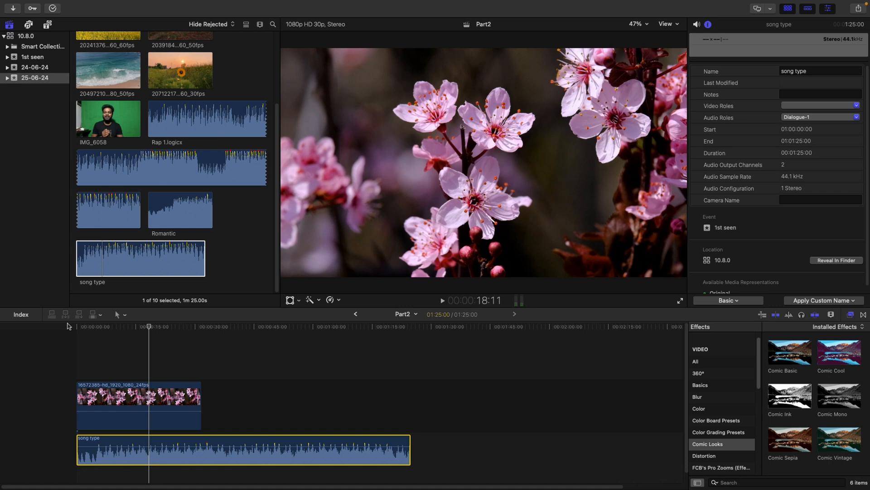
left_click(88, 328)
key("space")
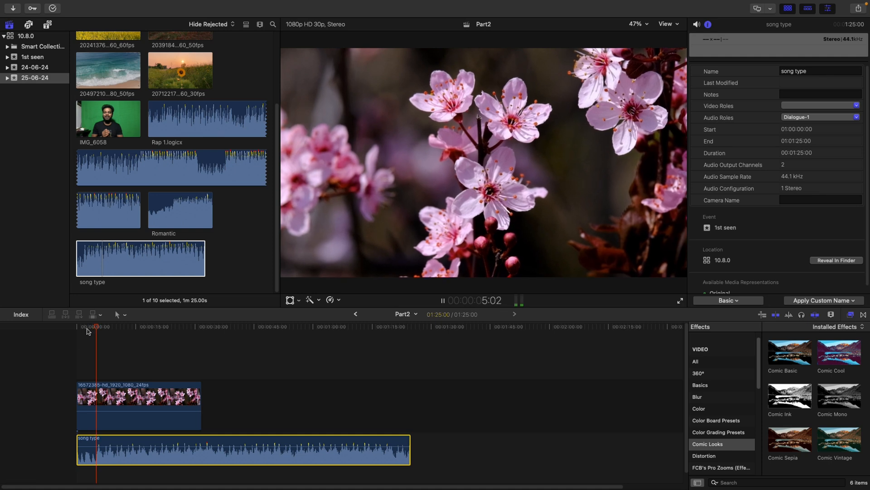
key("space")
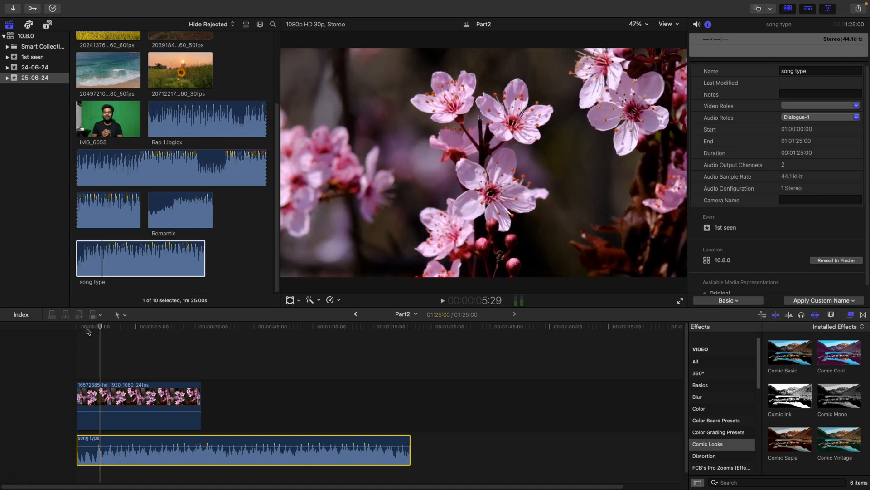
key("space")
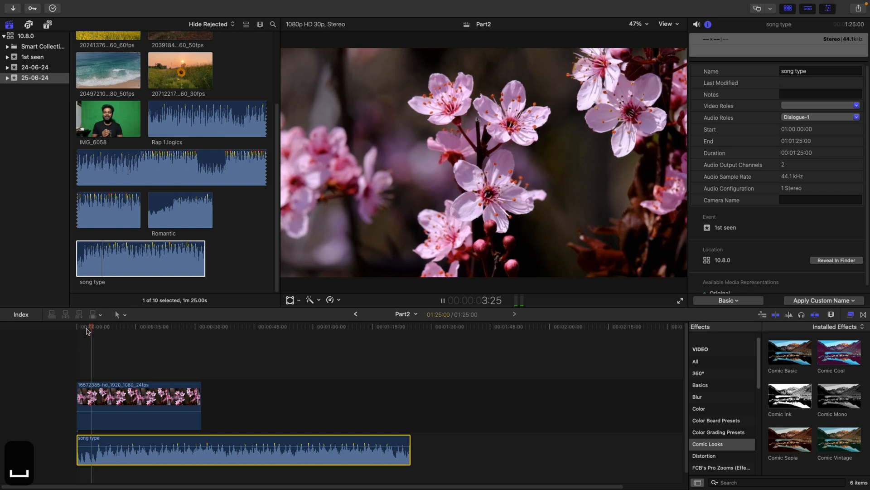
key("space")
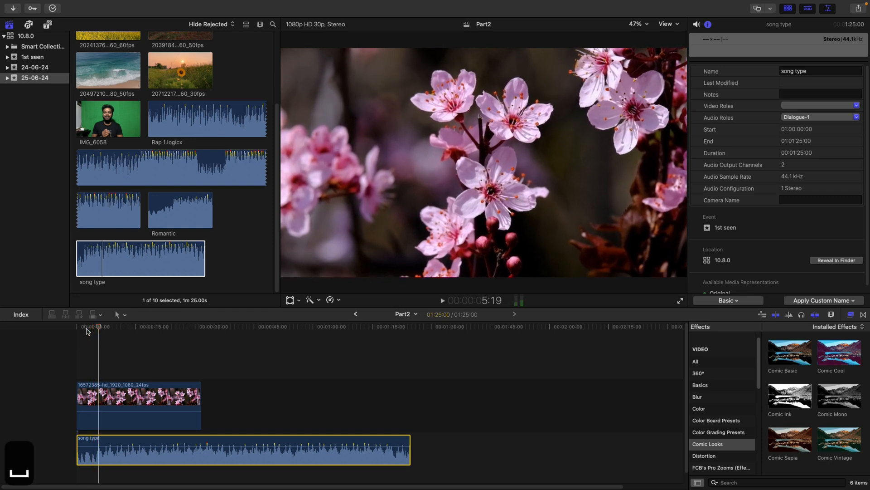
key("space")
key("space")
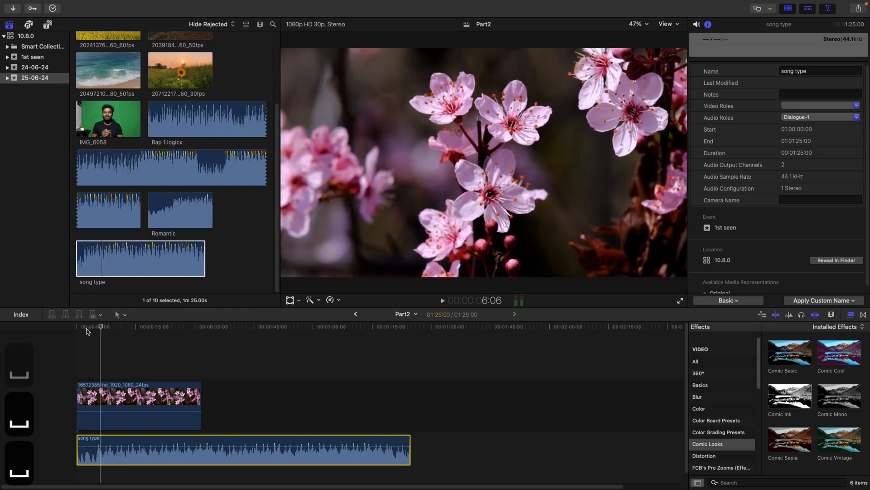
- Replay the beat from about 4:21 and park the playhead on it at 5:19
left_click(95, 333)
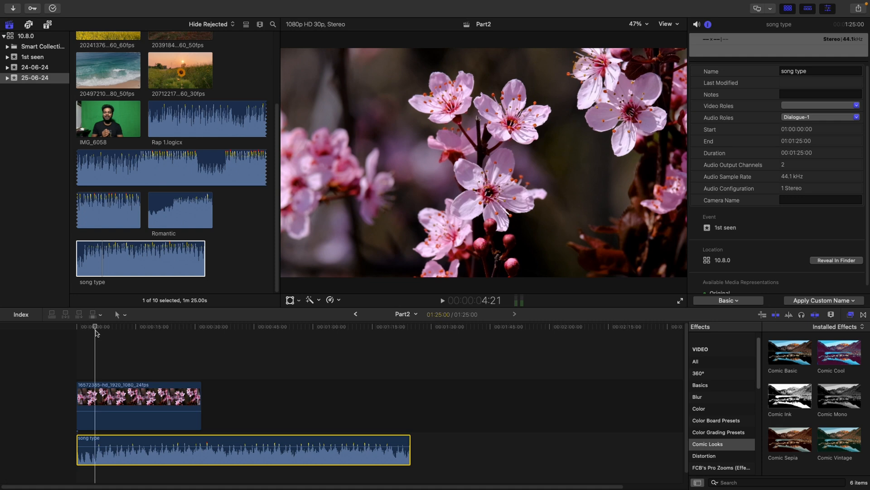
key("space")
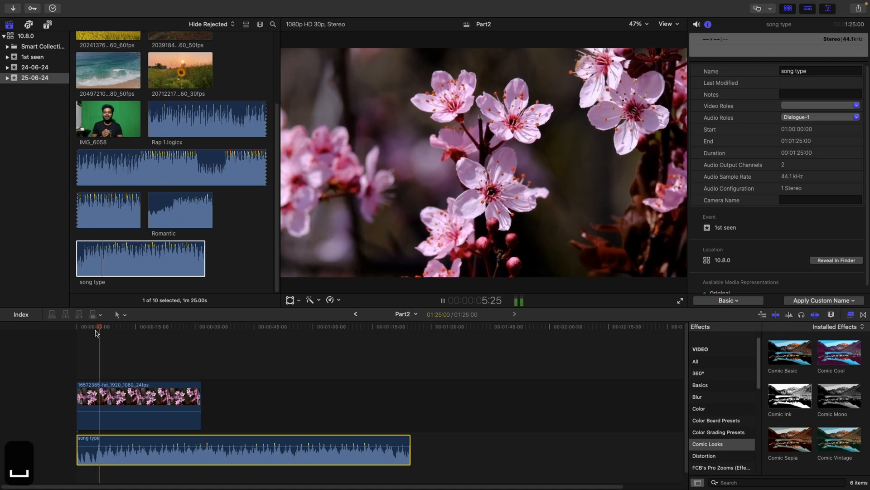
key("space")
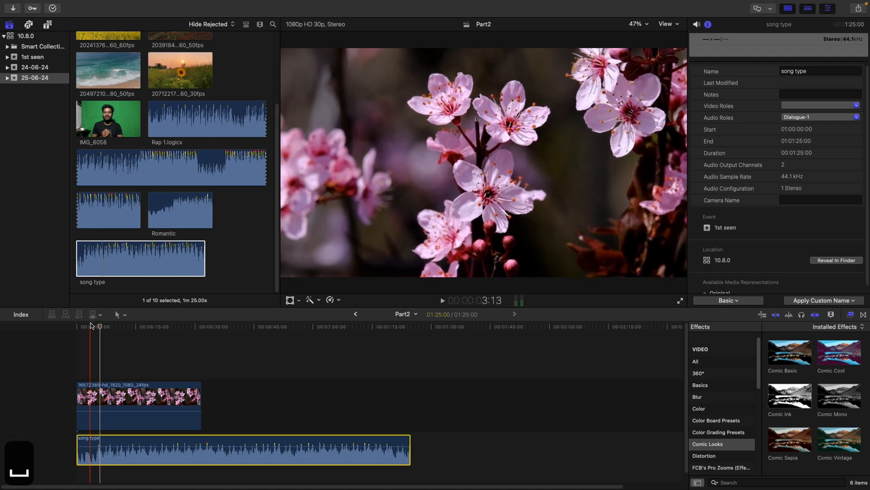
left_click(98, 331)
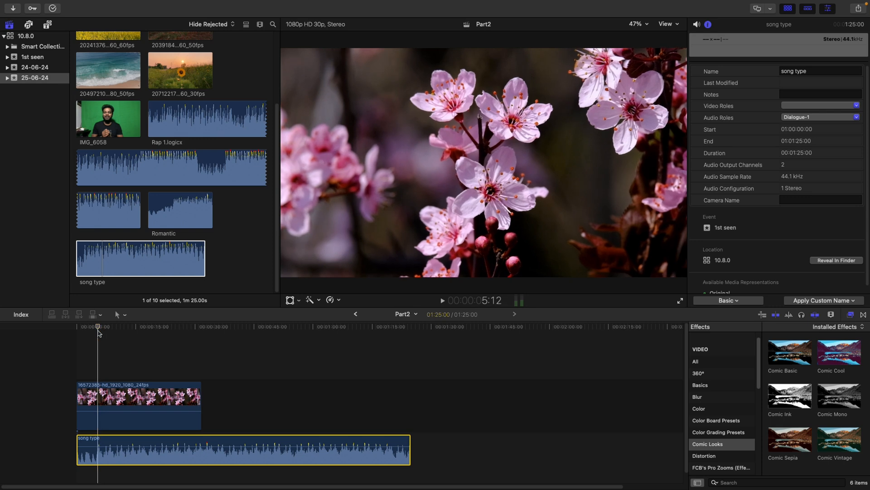
left_click_drag(99, 334, 100, 333)
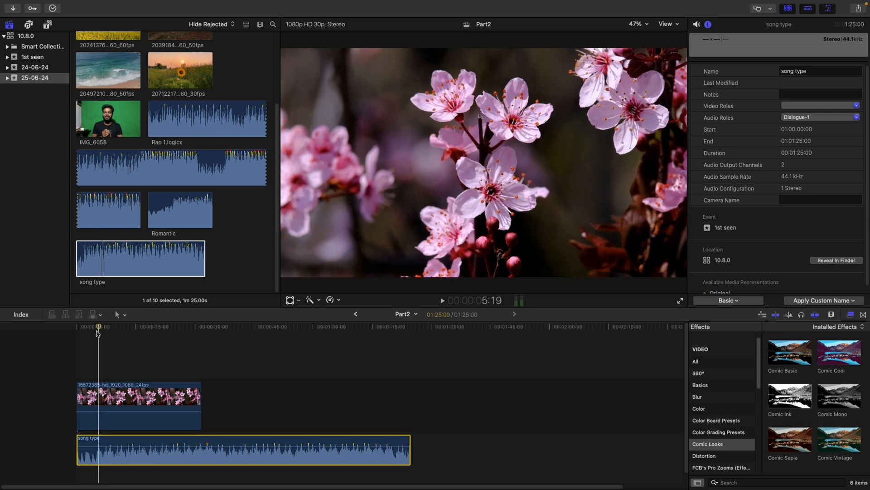
- Try trimming the blossom clip by pulling its end back to the playhead, and undo the trim
key("super+equal")
key("super+equal")
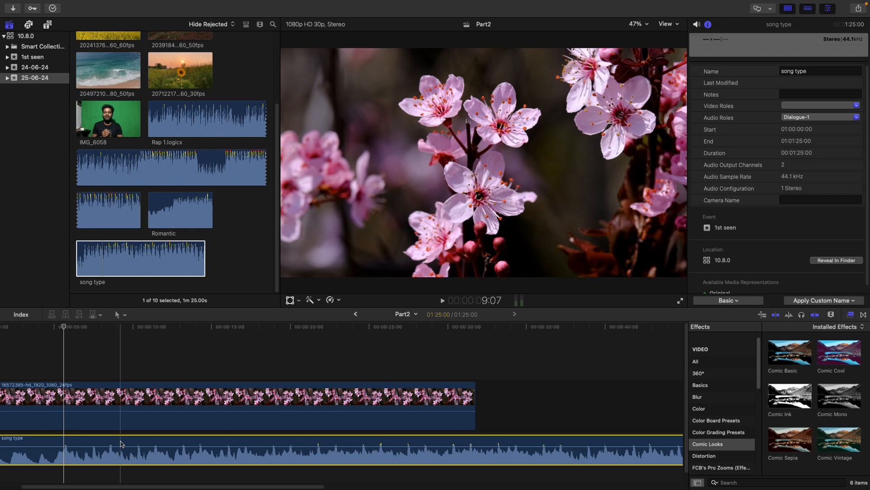
left_click_drag(474, 399, 60, 401)
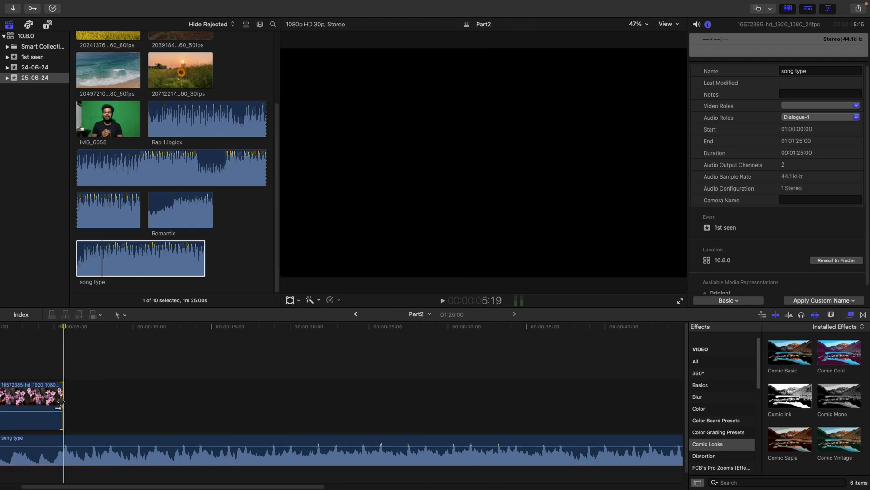
key("cmd+z")
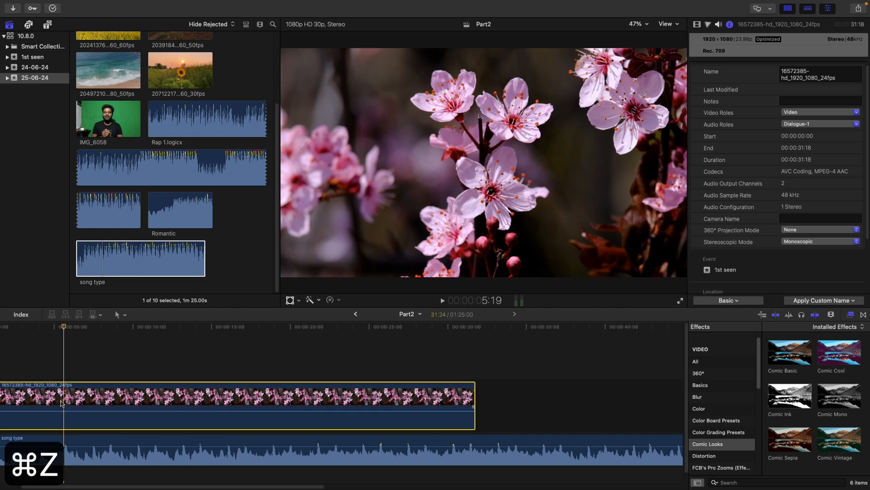
- Trim the end of the blossom clip to the playhead at 5:19 with Trim End, and play the shortened clip with the music
key("e")
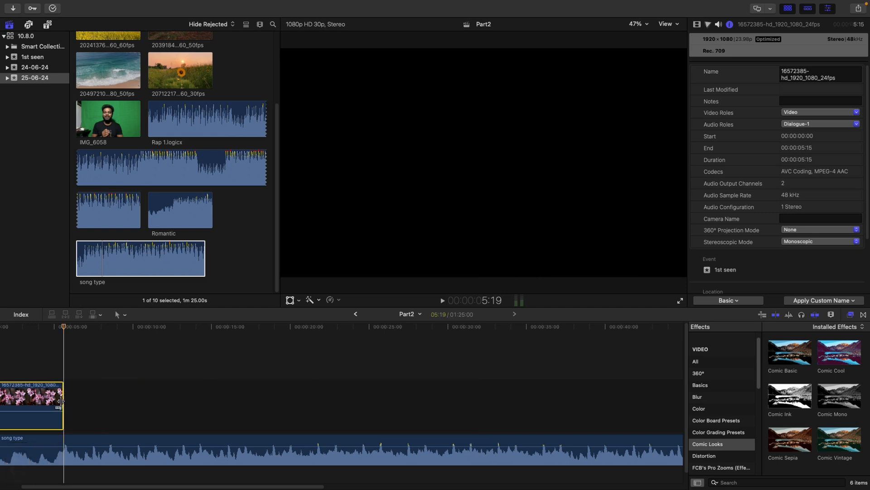
scroll(27, 376, "left", 2)
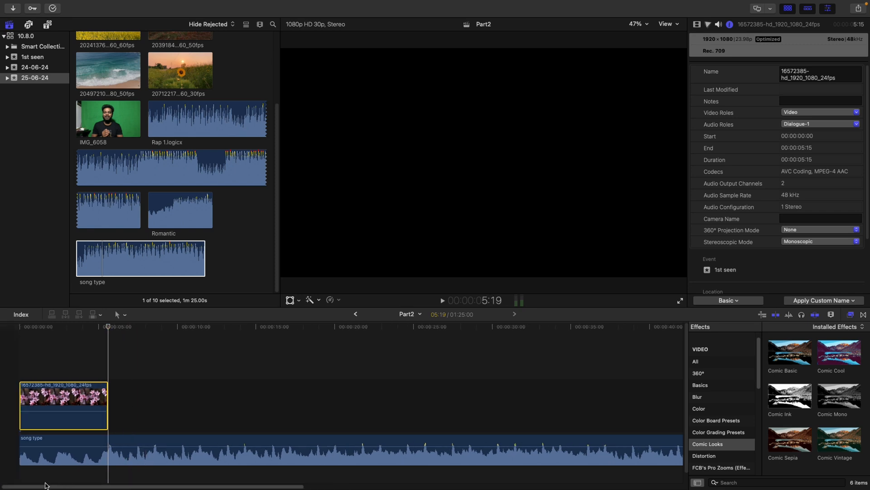
key("space")
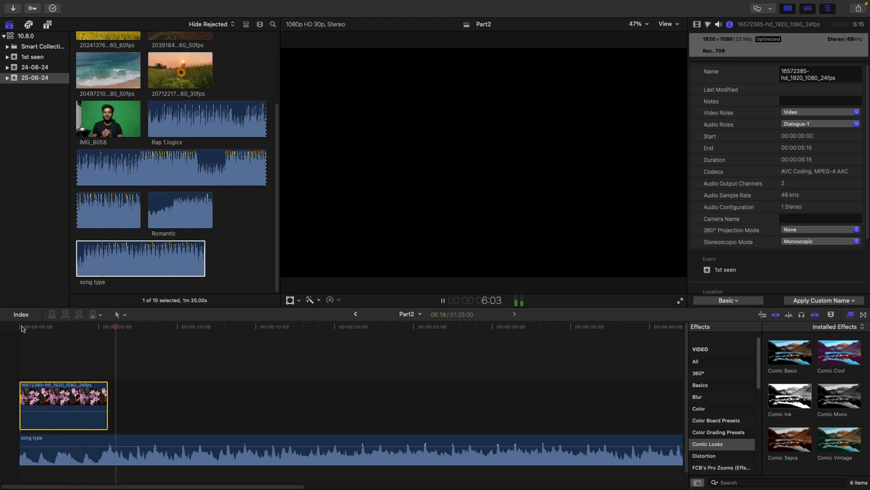
key("space")
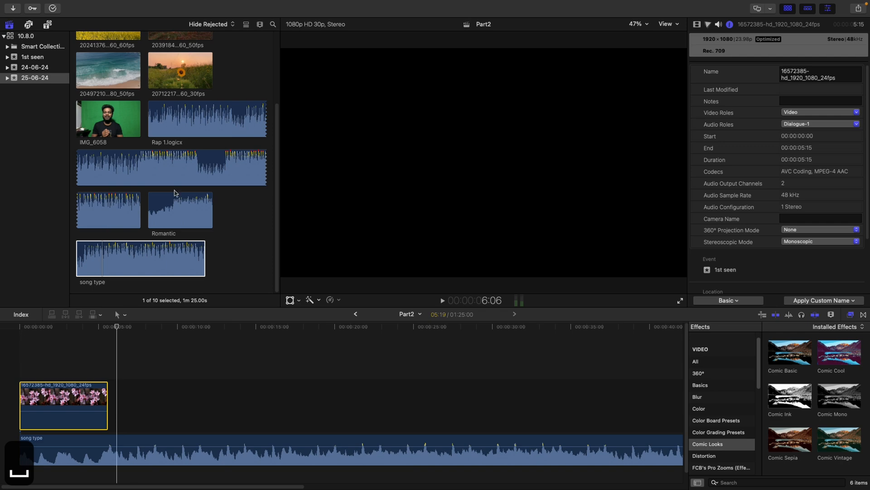
- Add the yellow flower field clip 20241376 directly after the blossom clip in the timeline
scroll(249, 104, "up", 5)
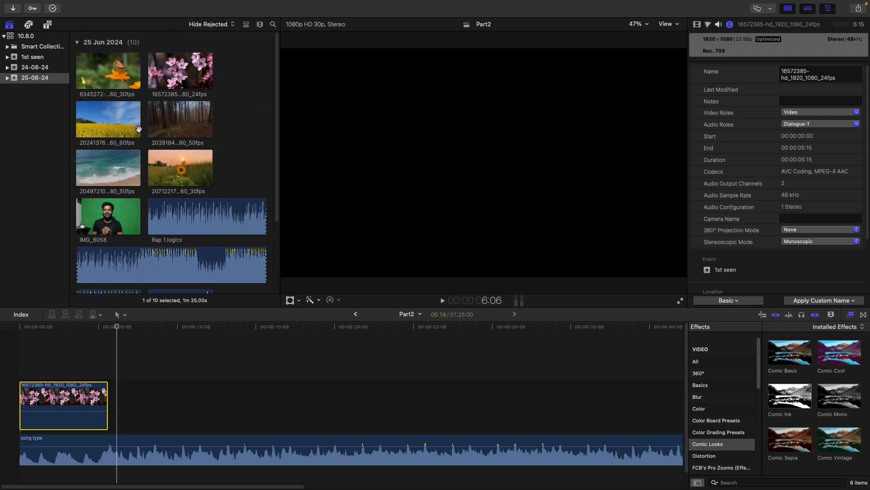
left_click(134, 158)
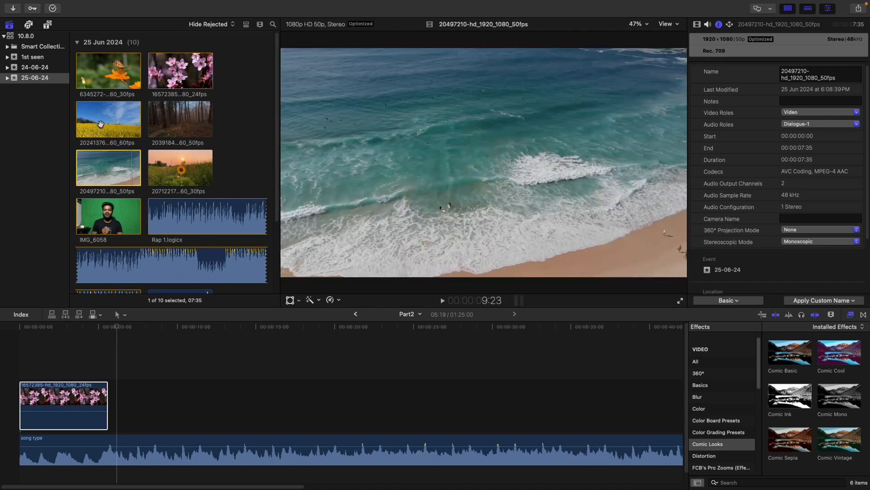
left_click_drag(100, 124, 114, 389)
left_click_drag(110, 407, 111, 407)
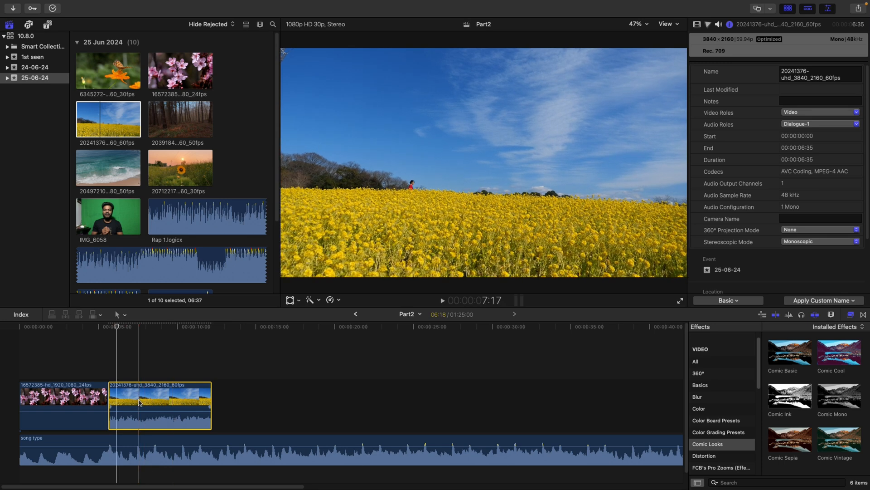
- Detach the audio from the yellow field clip and delete the detached audio
key("ctrl+shift+s")
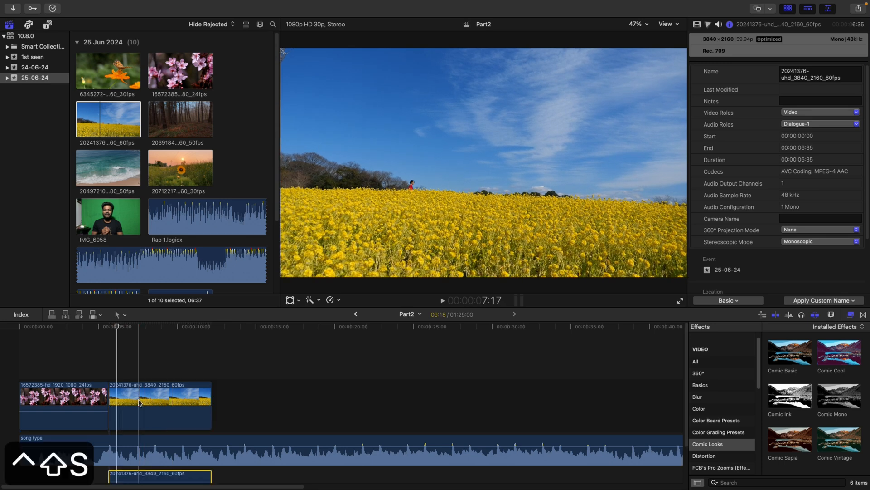
left_click(280, 465)
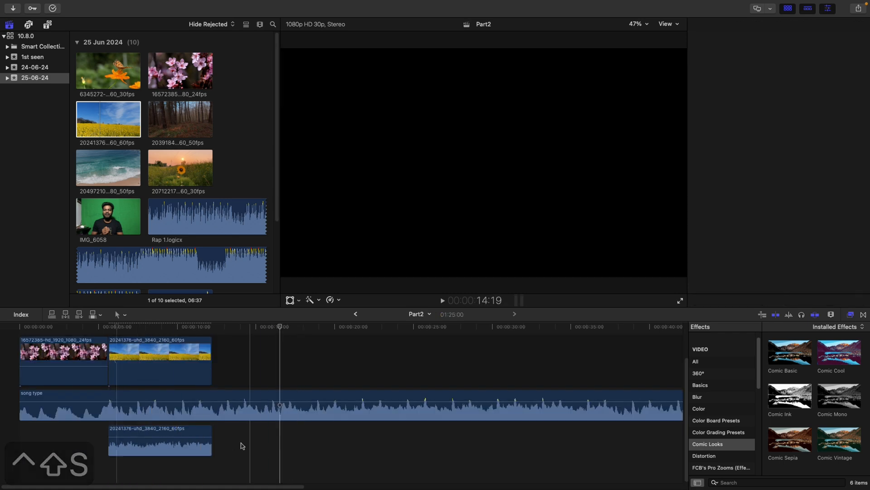
left_click(202, 432)
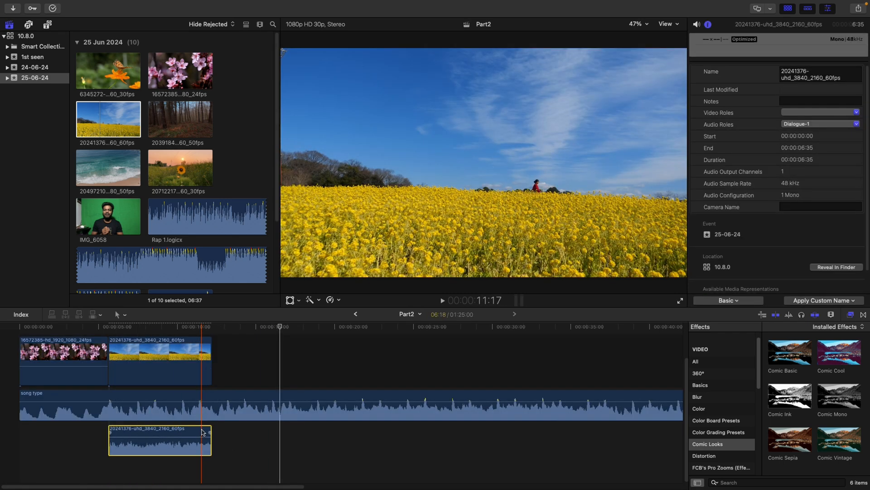
key("super+z")
key("super+z")
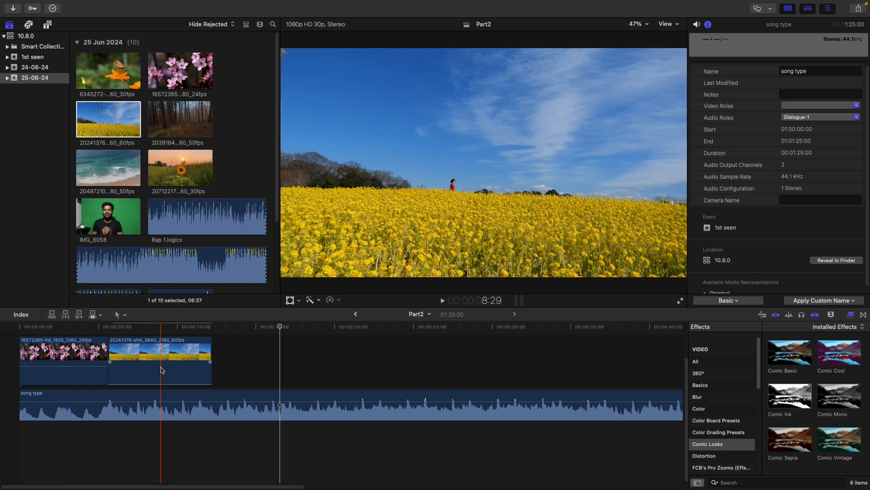
- Play from about 3:21 across the cut between the blossom and yellow field clips to check its timing against the music
left_click(96, 327)
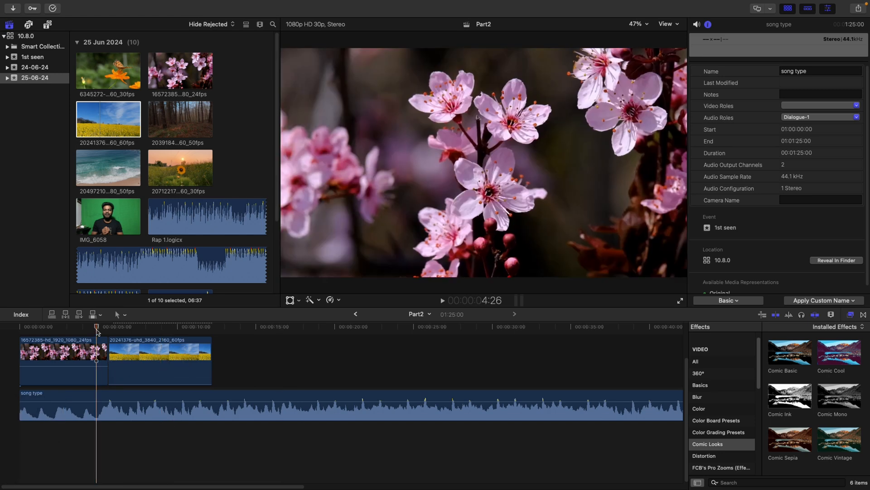
left_click_drag(97, 329, 72, 328)
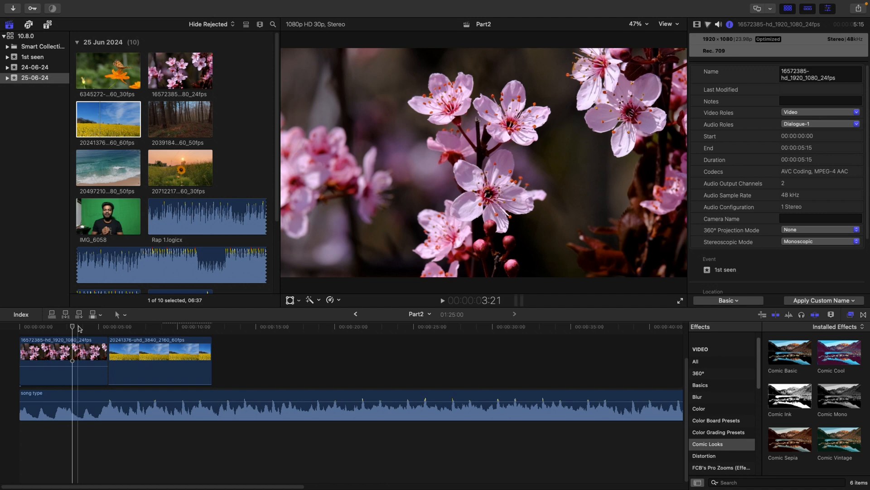
key("space")
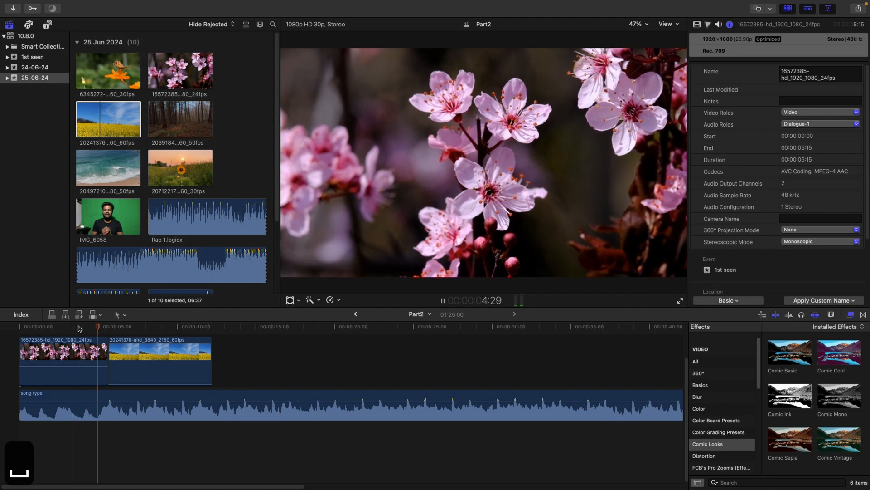
key("space")
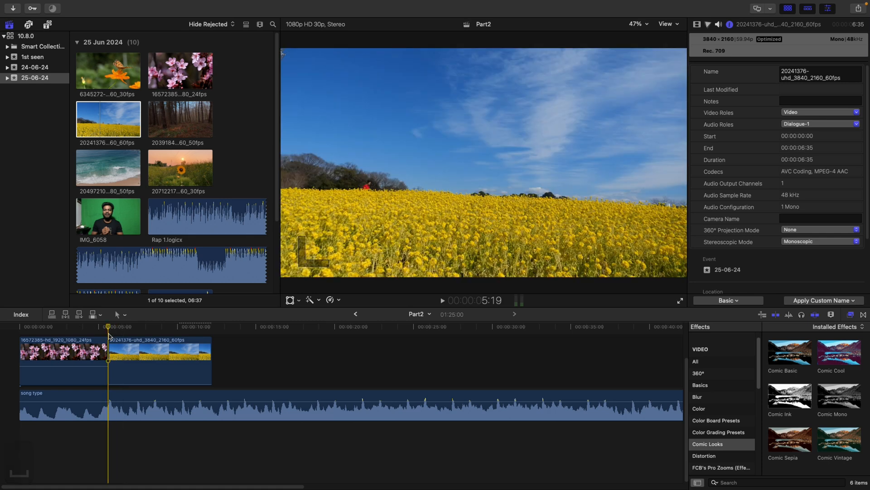
- Extend the end of the blossom clip by a few frames, moving the cut to the yellow field clip onto the beat
key("super+equal")
key("super+equal")
left_click(138, 345)
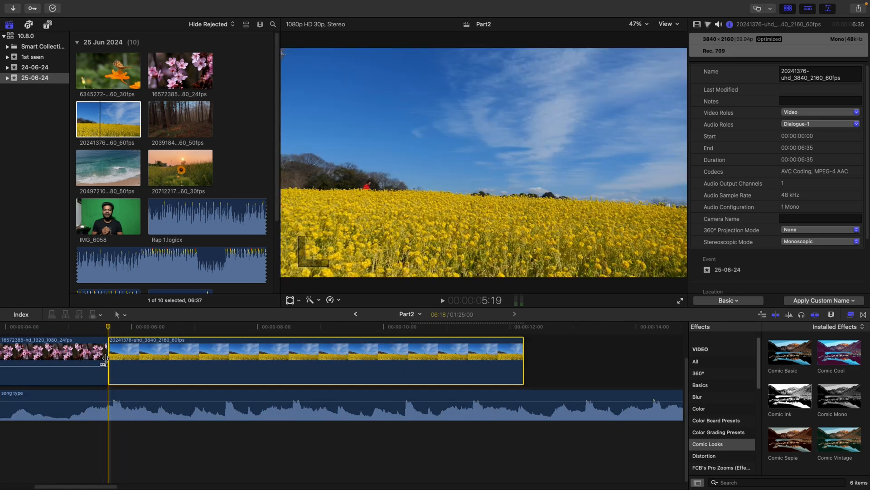
left_click_drag(104, 358, 116, 360)
- Replay the adjusted cut between the blossom and yellow field clips with the music, stopping at about 6:11
key("space")
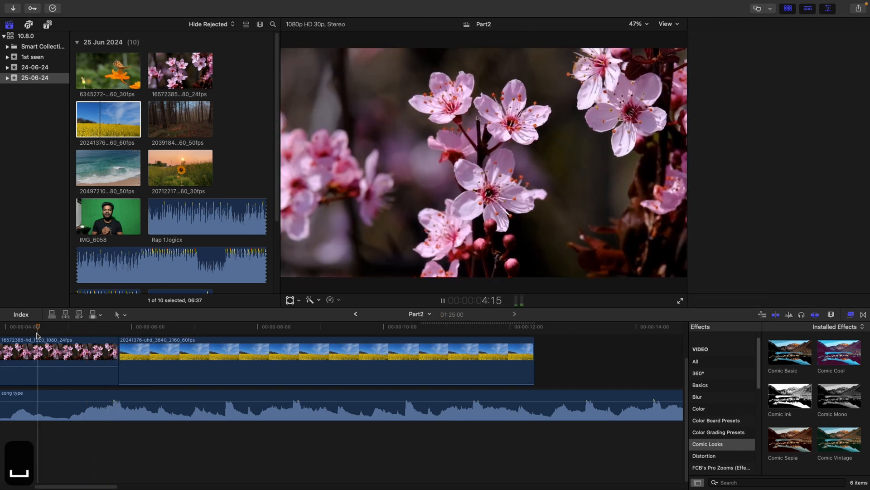
key("super+4")
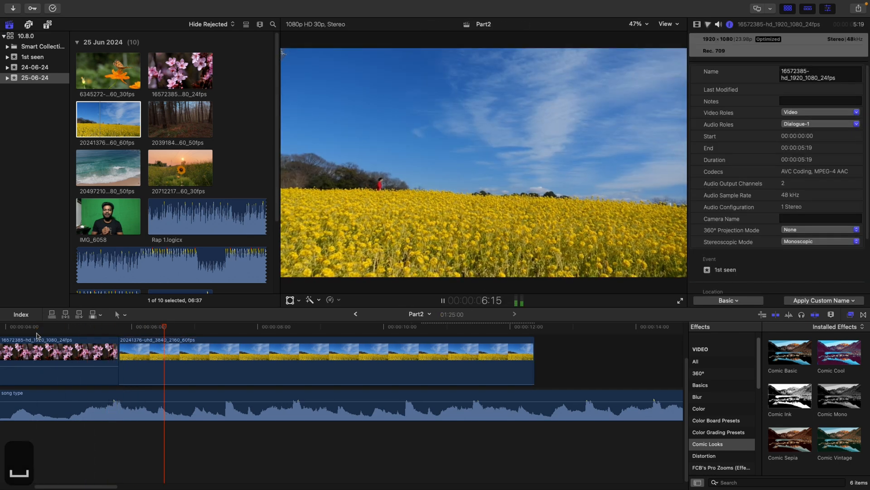
key("space")
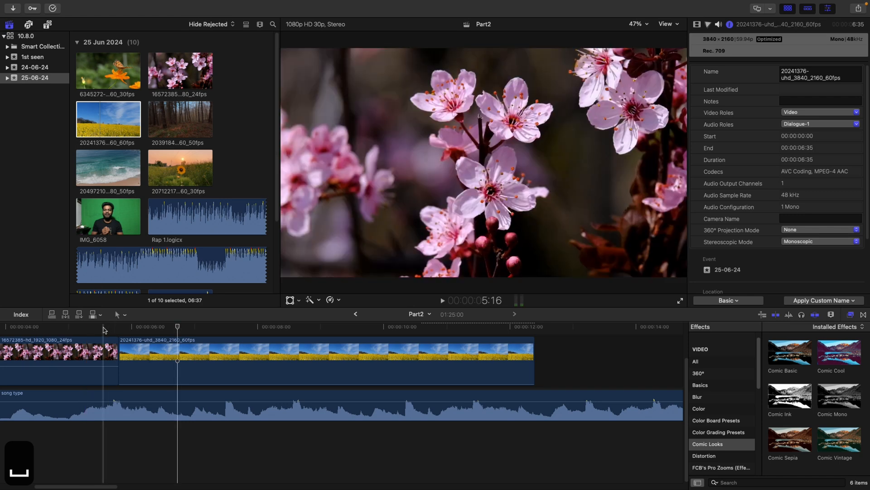
key("space")
key("space")
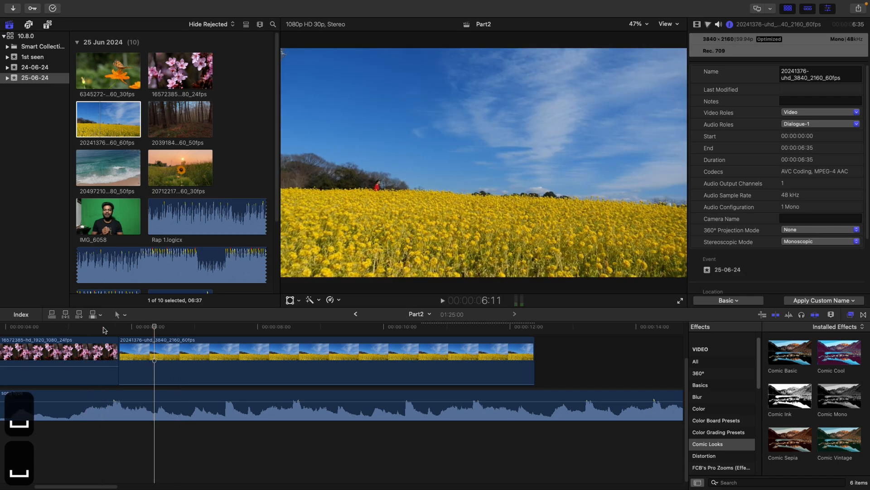
- Play the blossom clip with the music from the start of the timeline to locate the first beat near two seconds
key("space")
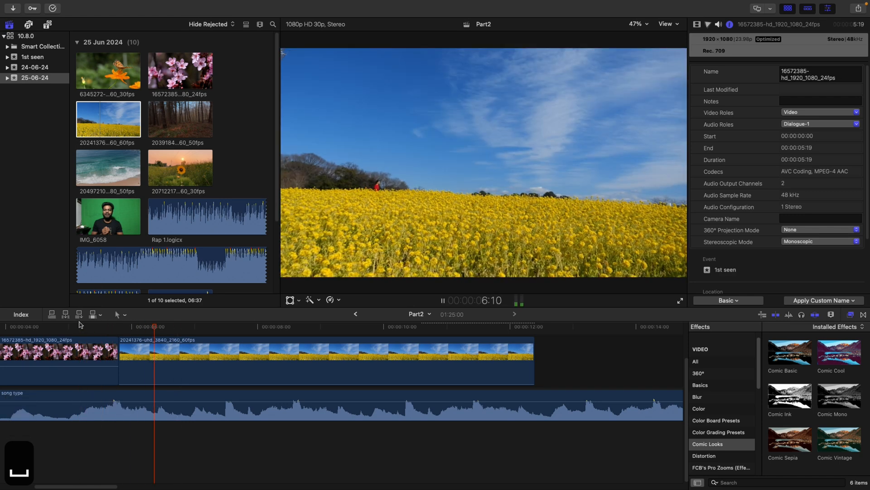
key("space")
key("super+minus")
key("super+minus")
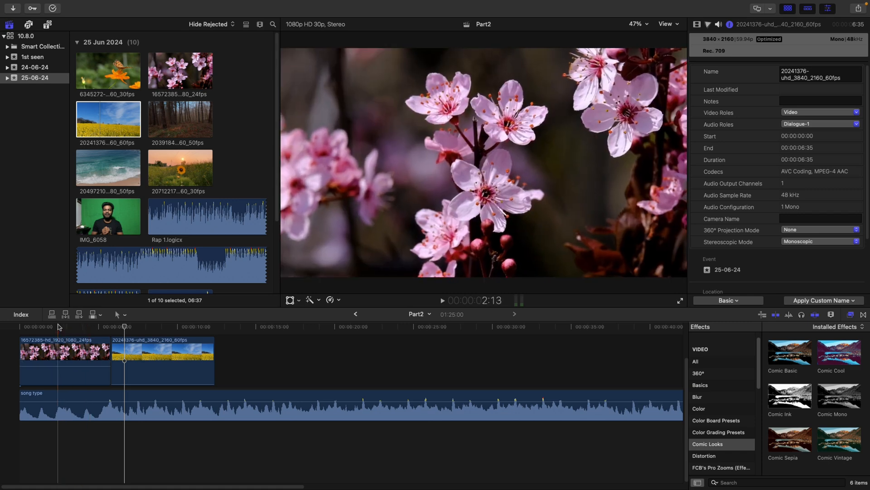
left_click_drag(58, 327, 17, 343)
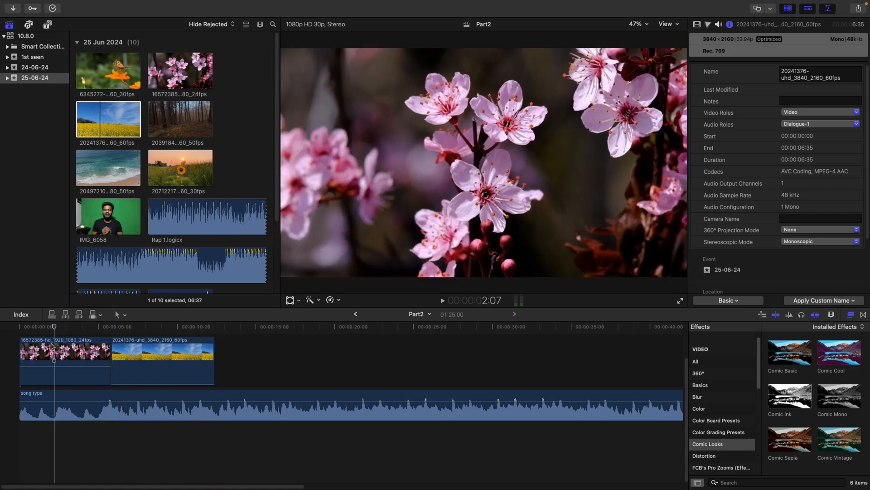
key("space")
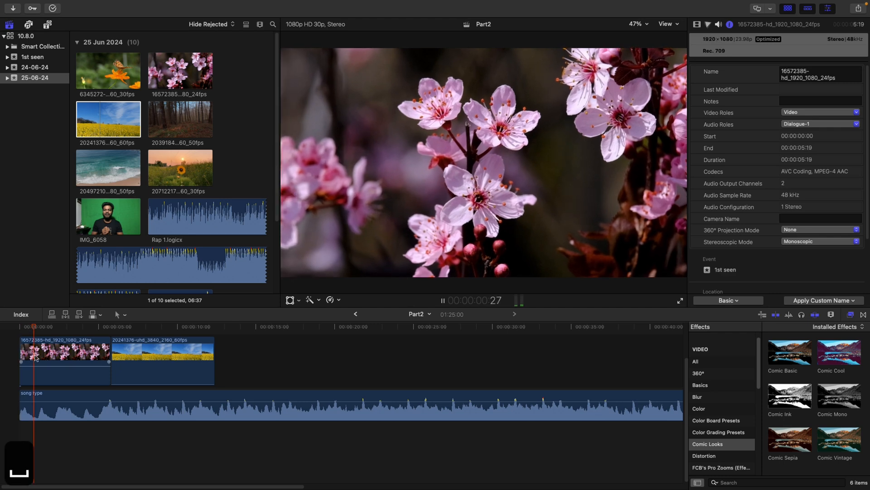
key("space")
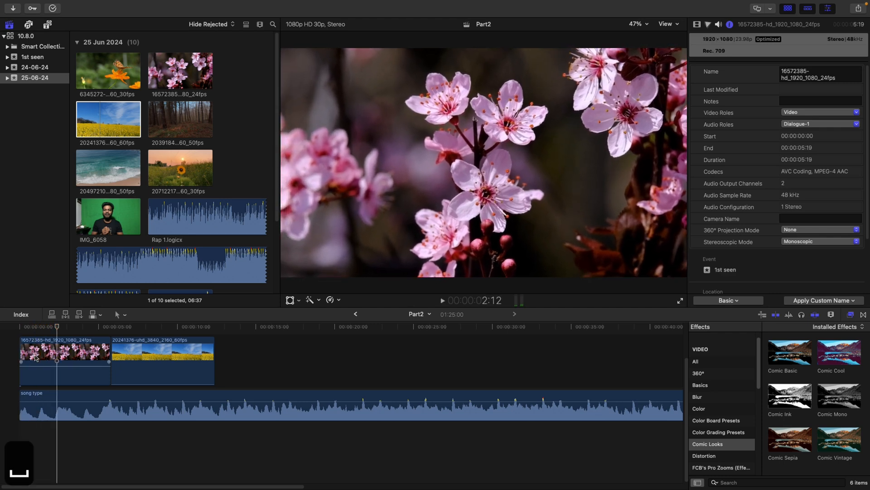
key("space")
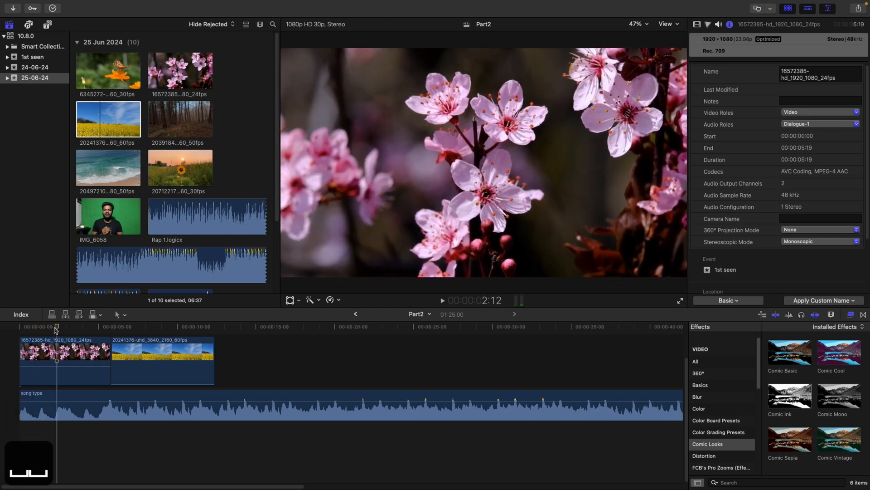
- Pinpoint the first beat by replaying around two seconds and trim the end of the blossom clip at 2:09
left_click(54, 327)
key("space")
key("space")
left_click(53, 327)
key("space")
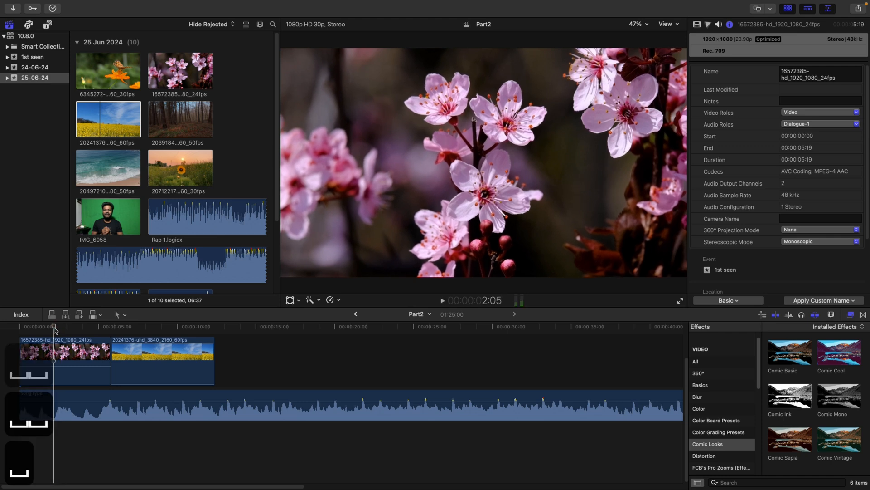
key("space")
left_click(54, 328)
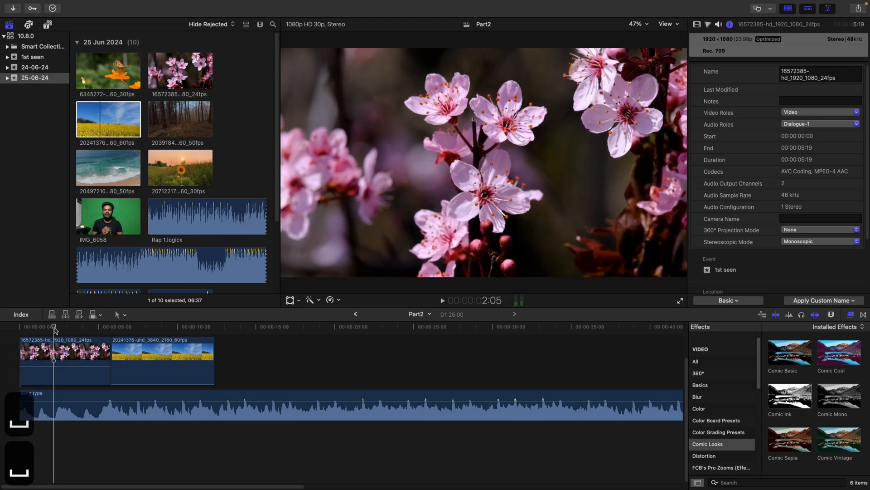
left_click(55, 328)
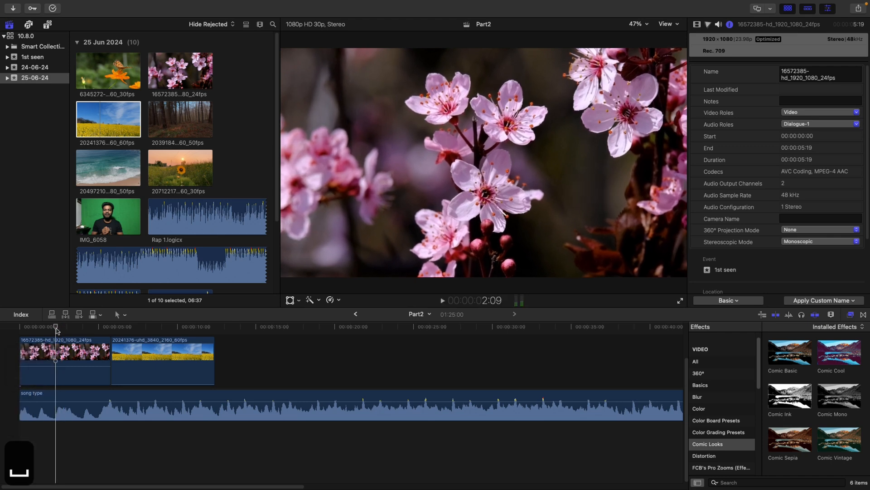
left_click(60, 354)
key("e")
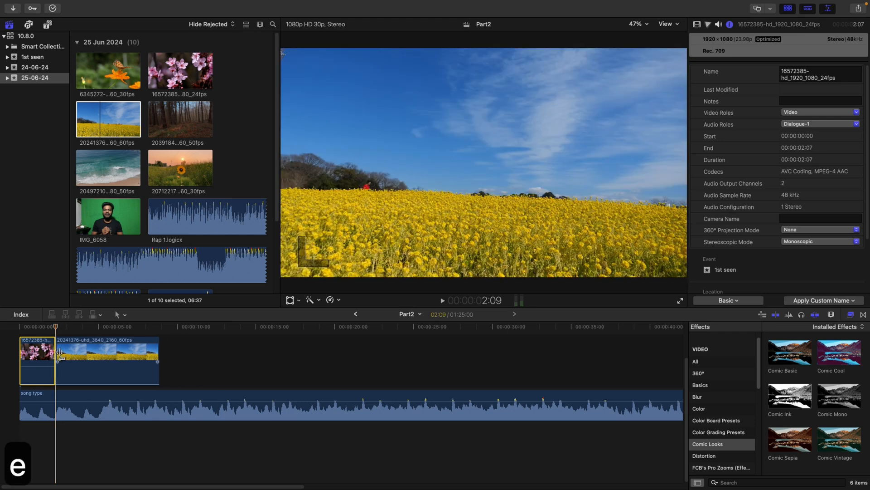
- Play on to the next strong beat and trim the end of the yellow field clip there, at 5:22
key("space")
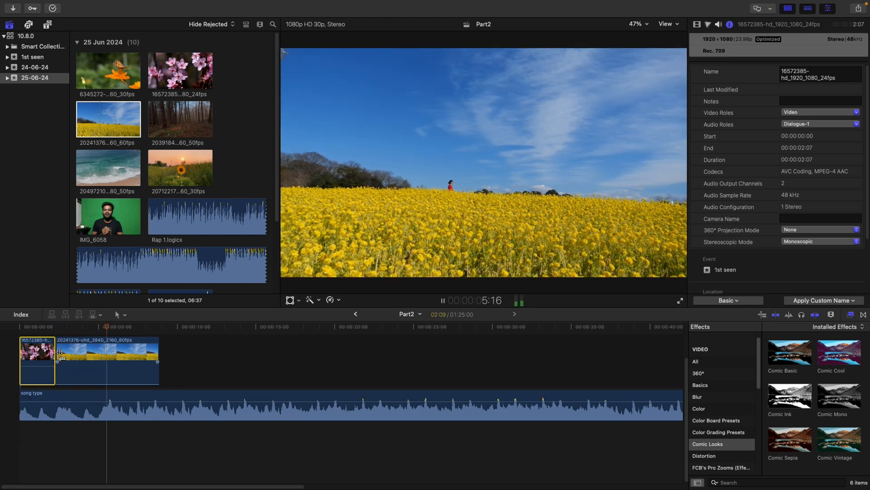
key("space")
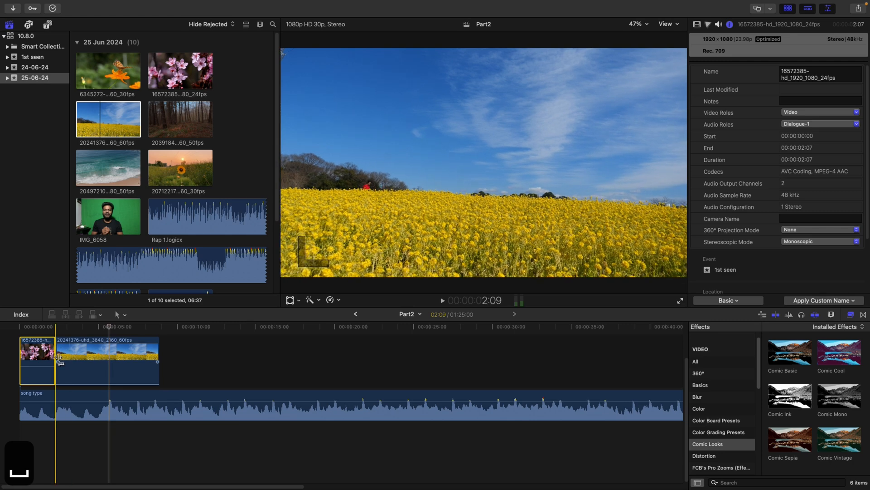
key("super+equal")
key("super+equal")
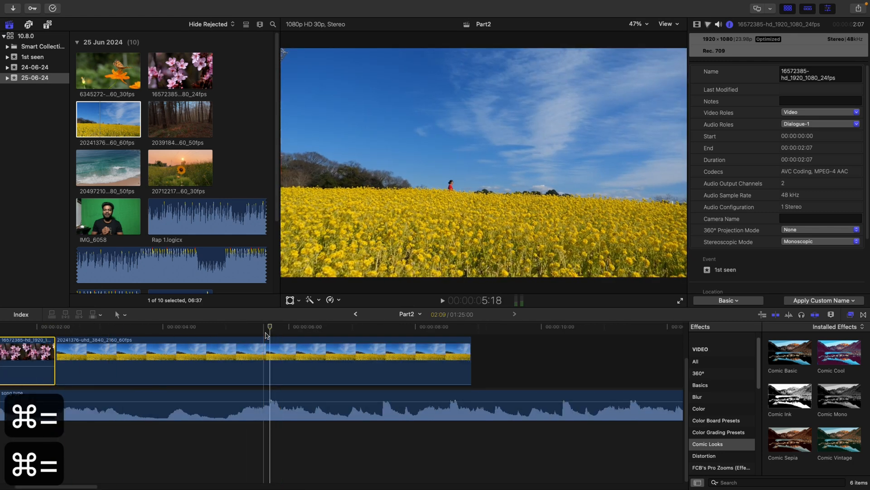
left_click_drag(271, 328, 271, 329)
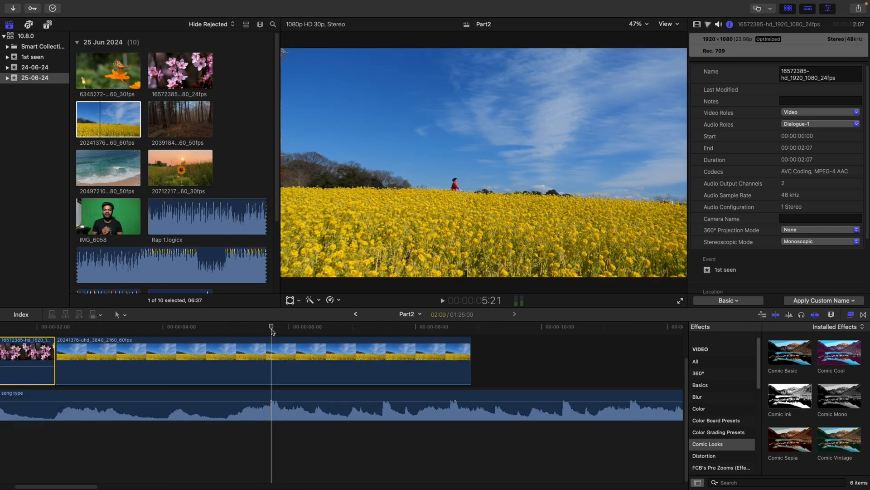
left_click(274, 357)
key("alt+]")
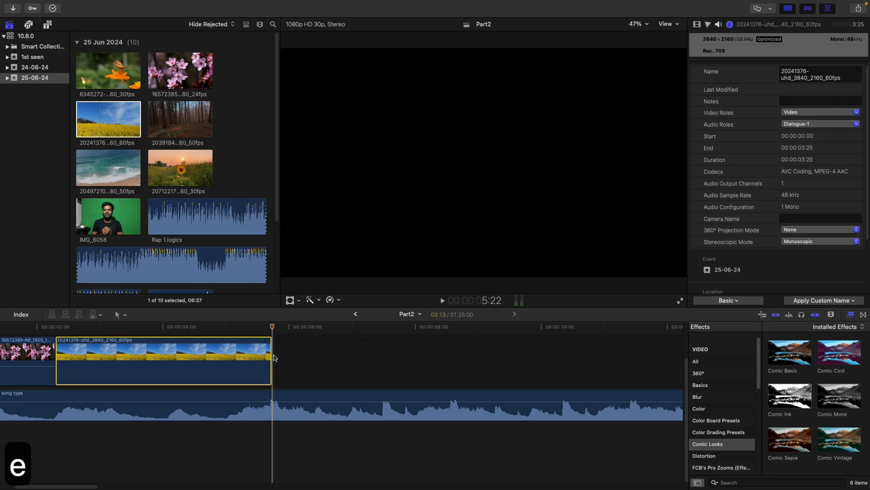
- Play the music across the trimmed end of the yellow field clip to check its timing, stopping at about 6:01
left_click(266, 332)
key("space")
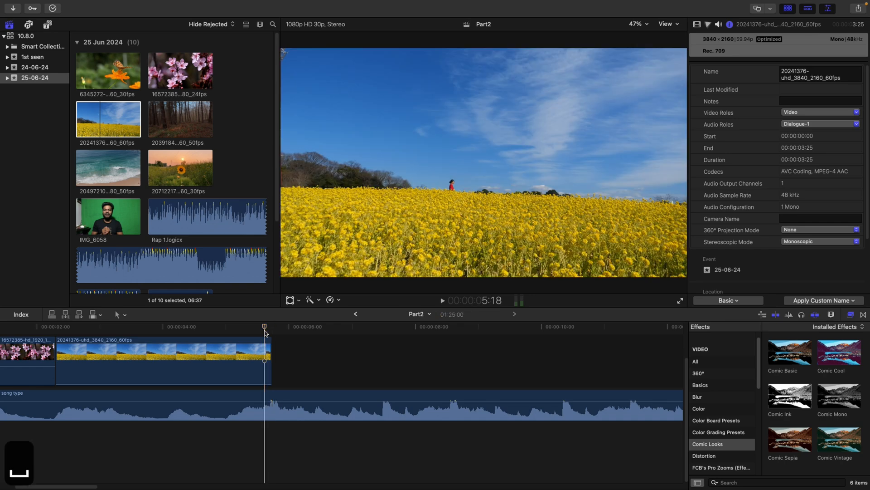
key("space")
key("space")
key("space")
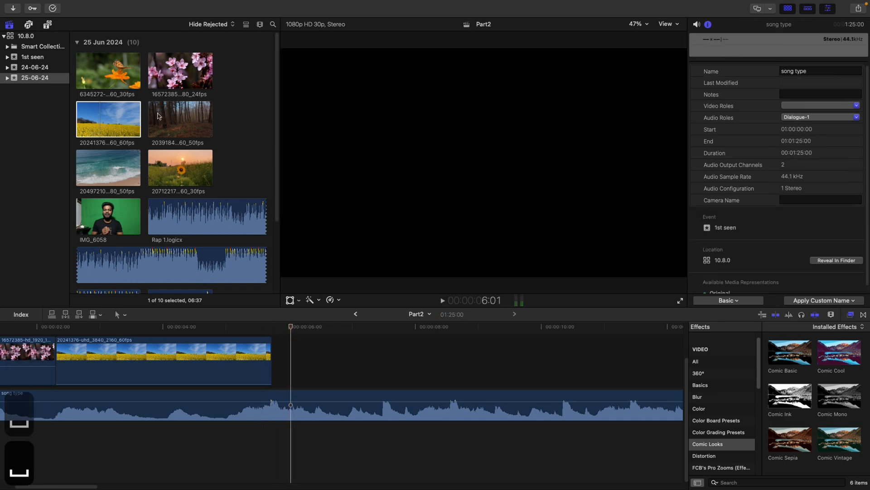
- Append the ocean waves clip 20497210 after the yellow field clip and trim its end on the beat at 7:14
left_click(106, 163)
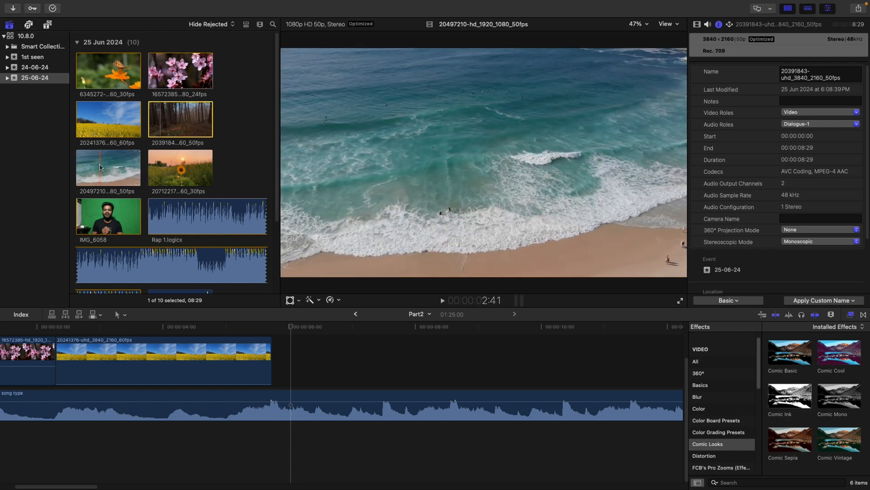
left_click_drag(106, 160, 300, 363)
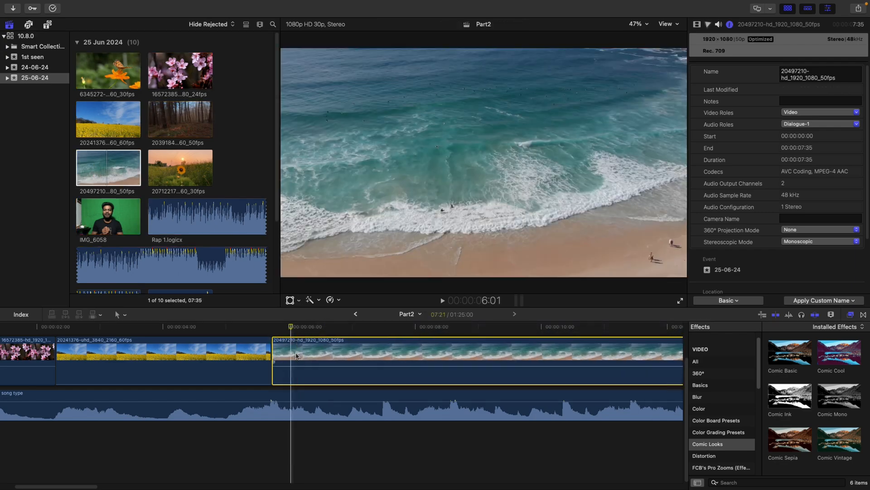
key("Home")
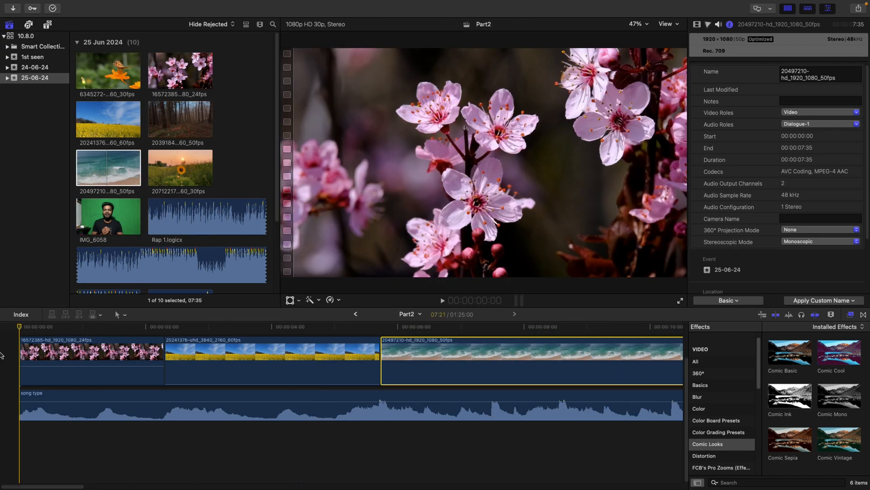
key("space")
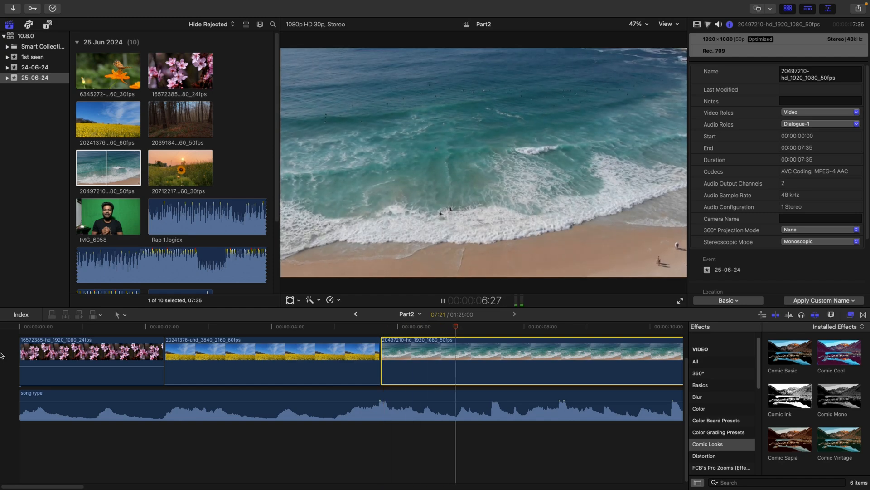
key("space")
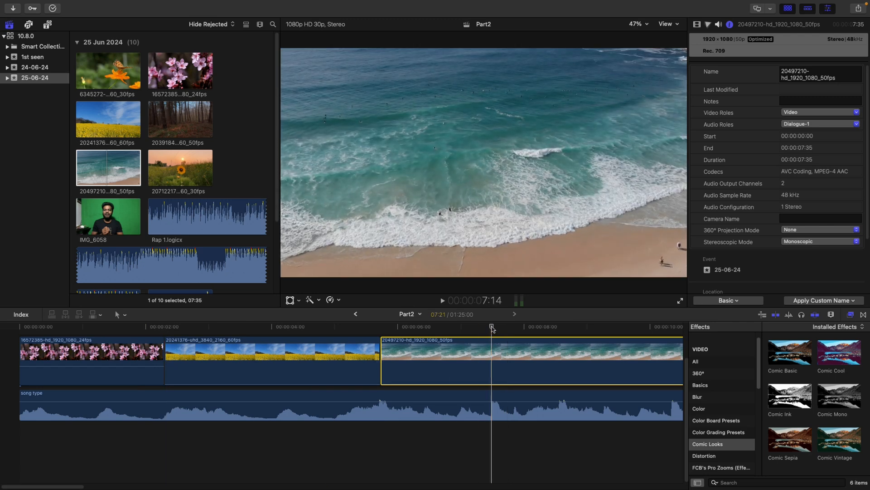
key("e")
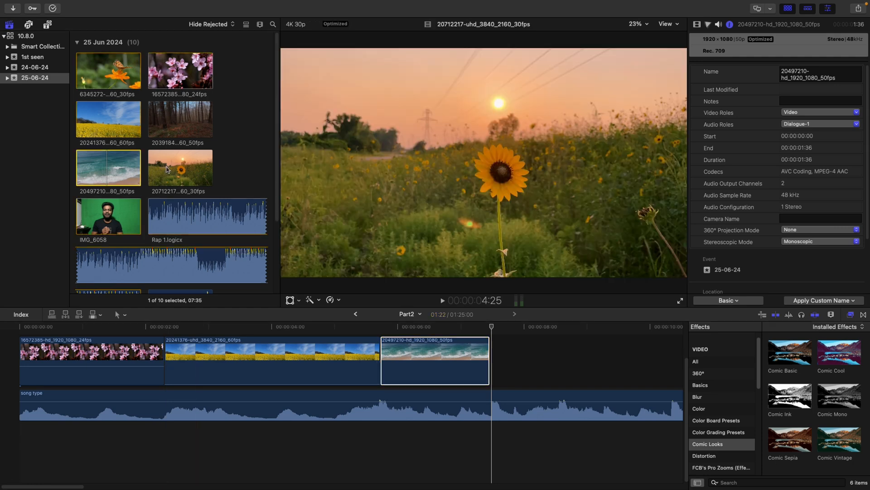
- Append the sunflower clip 20712217 after the ocean waves clip and play the sequence through the new cut
left_click(157, 147)
left_click_drag(157, 147, 519, 355)
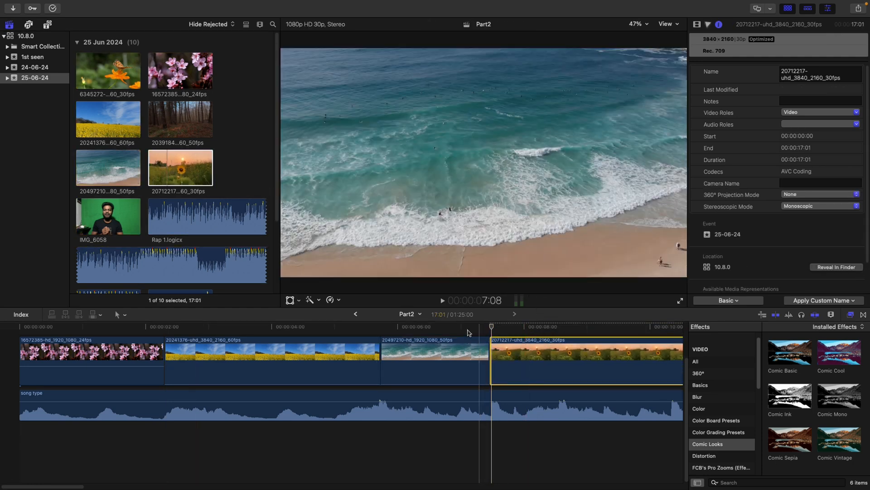
left_click(130, 334)
key("space")
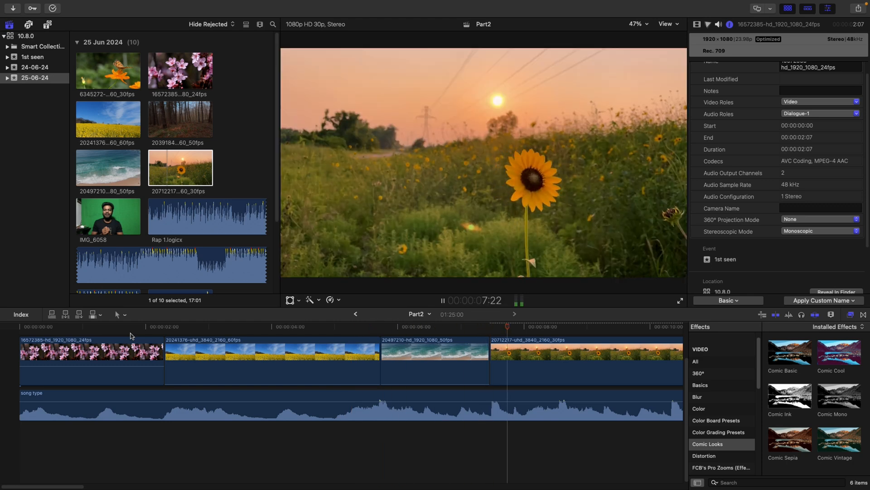
key("space")
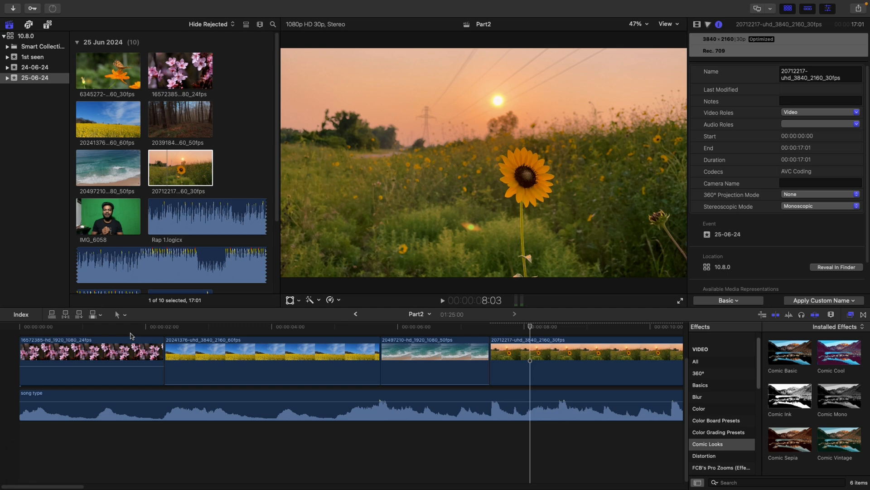
- Shorten the sunflower clip from its end to a duration of about 2:28
key("super+minus")
key("super+minus")
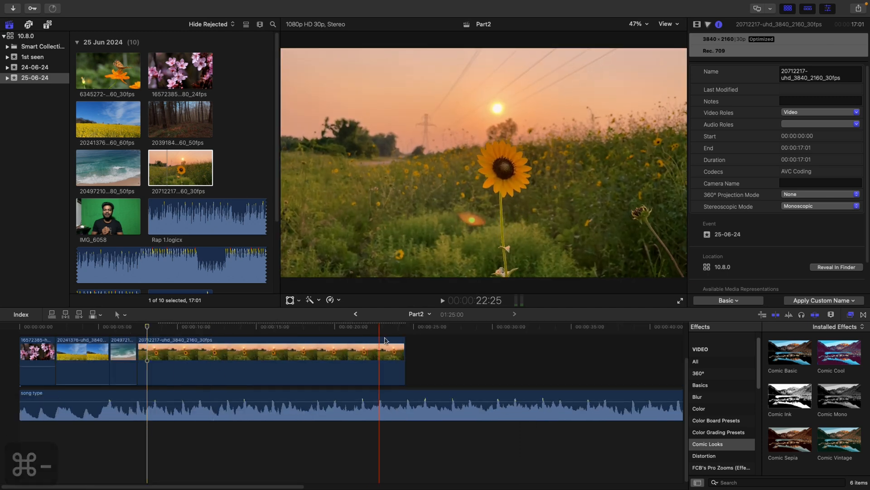
left_click_drag(399, 357, 180, 361)
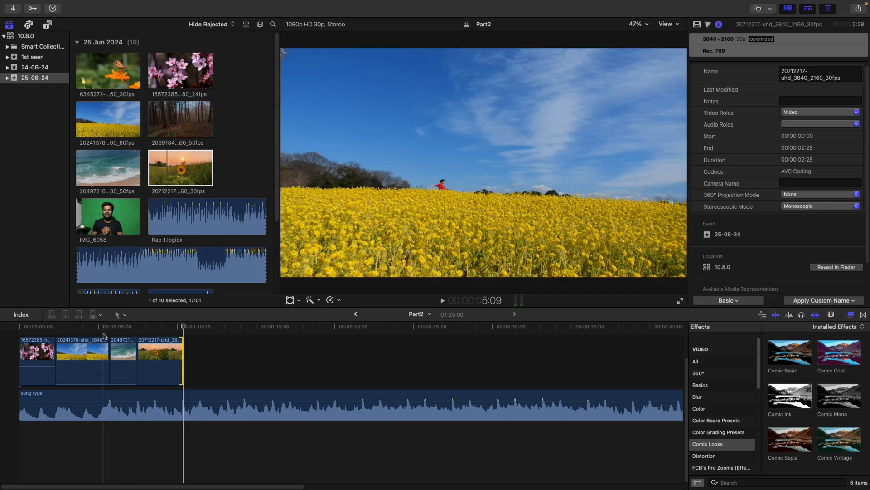
- Play the first few frames of the blossom clip from the start of the timeline
left_click(63, 356)
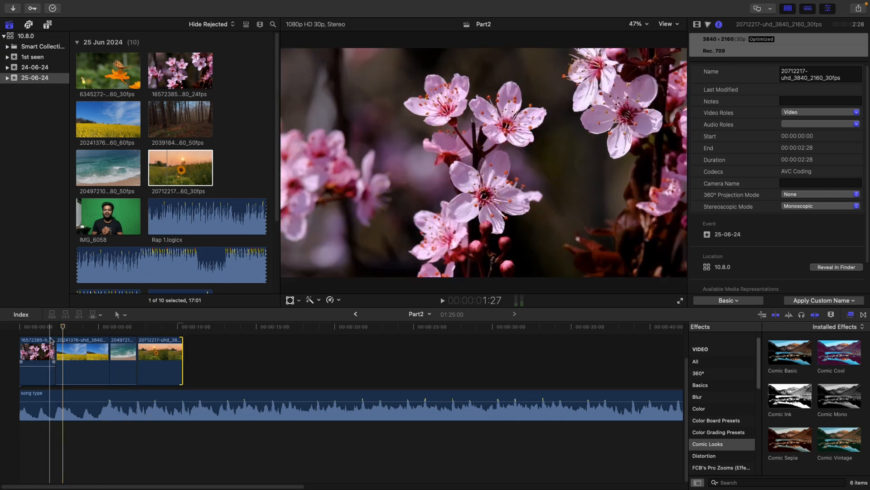
left_click(19, 329)
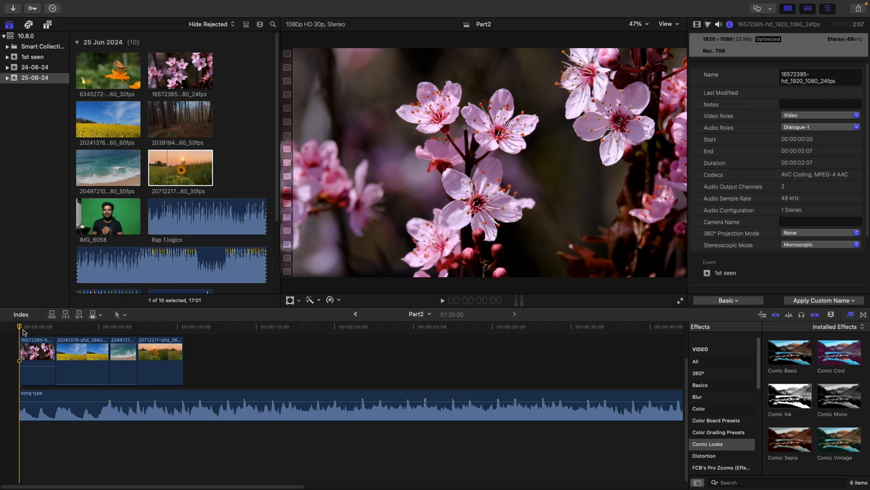
key("space")
key("space")
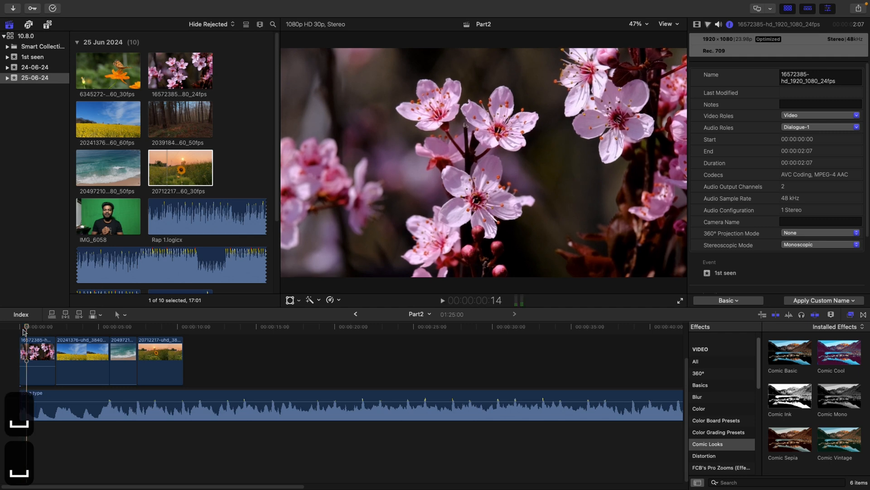
- Keyframe the blossom clip's opacity from 0% at its start to 100% at about 1:03 for a fade-in
left_click(27, 345)
left_click(21, 329)
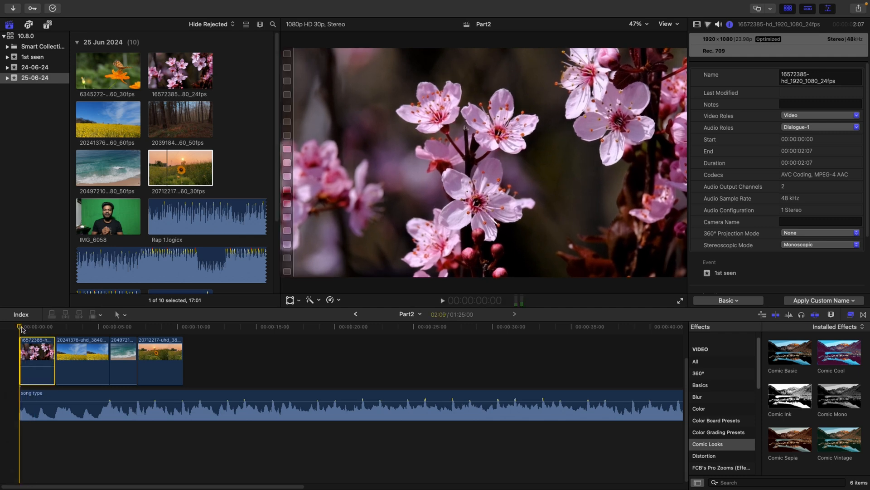
left_click(698, 26)
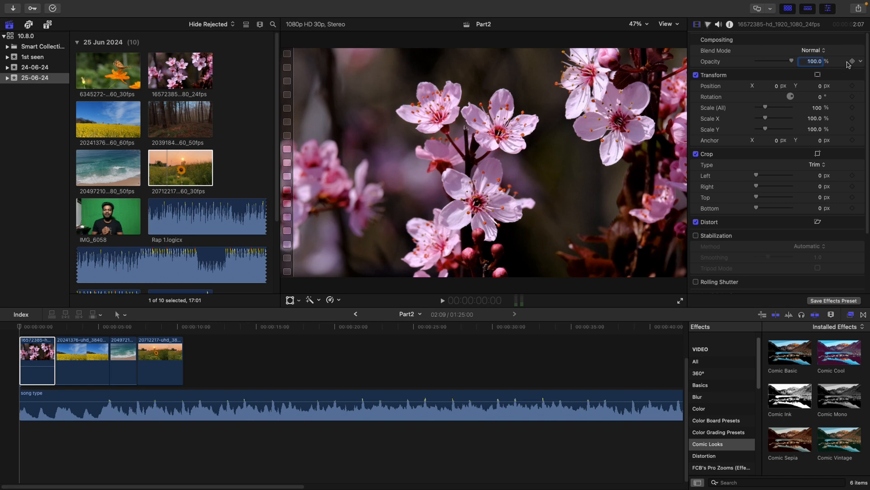
left_click_drag(788, 64, 756, 62)
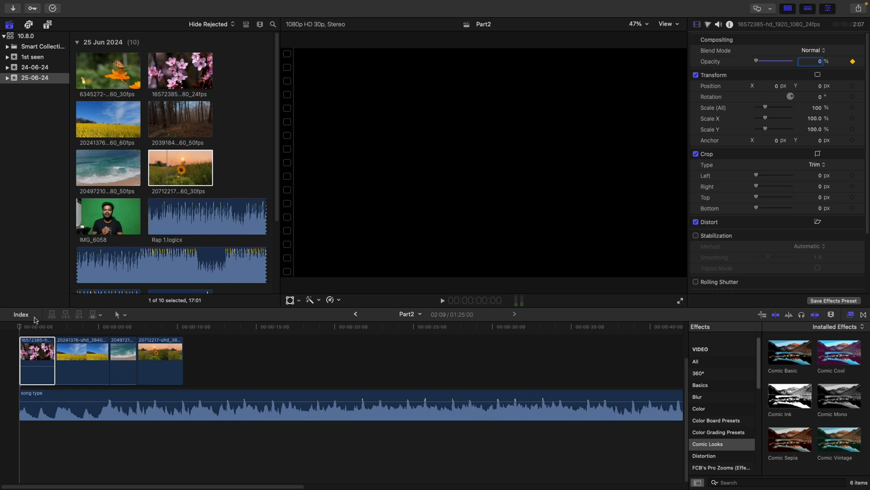
left_click_drag(21, 330, 27, 332)
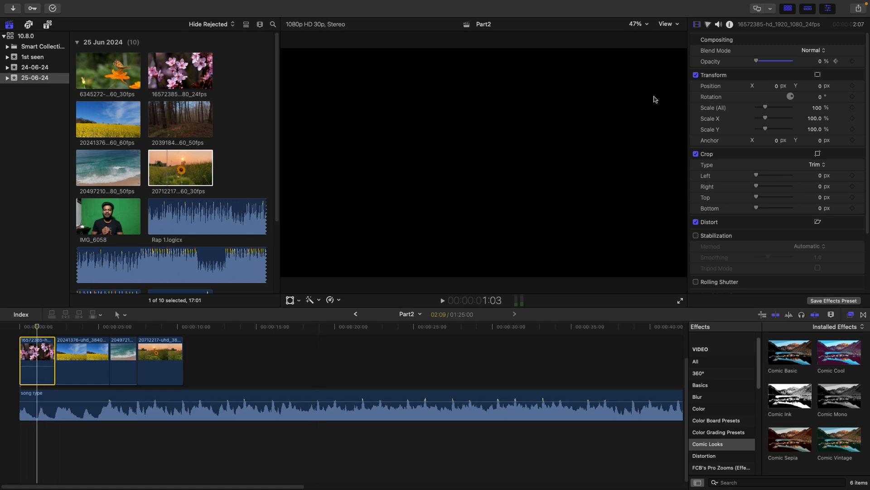
left_click_drag(758, 63, 801, 63)
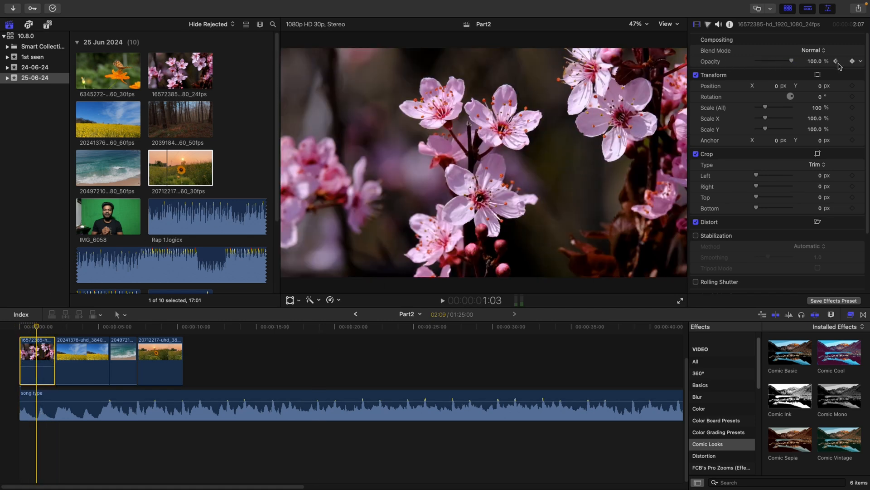
- Play the sequence from the start to check the blossom clip's fade-in and the cut to the yellow field
left_click_drag(35, 330, 2, 336)
key("space")
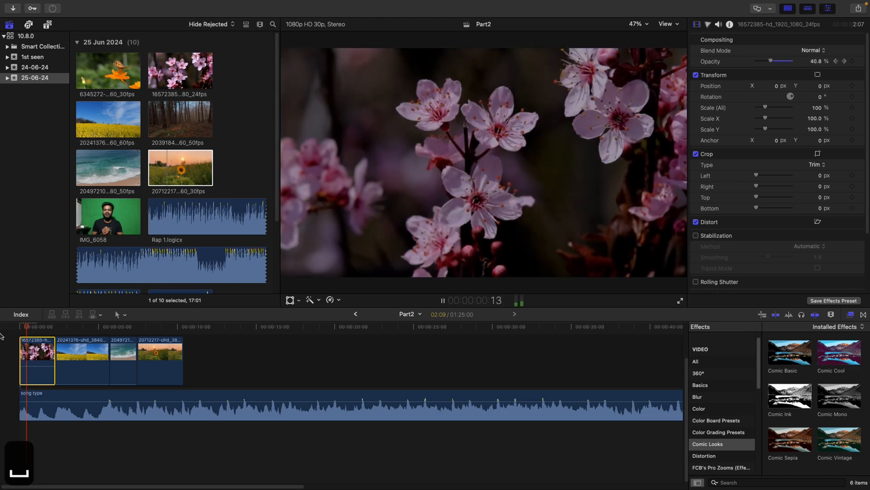
key("space")
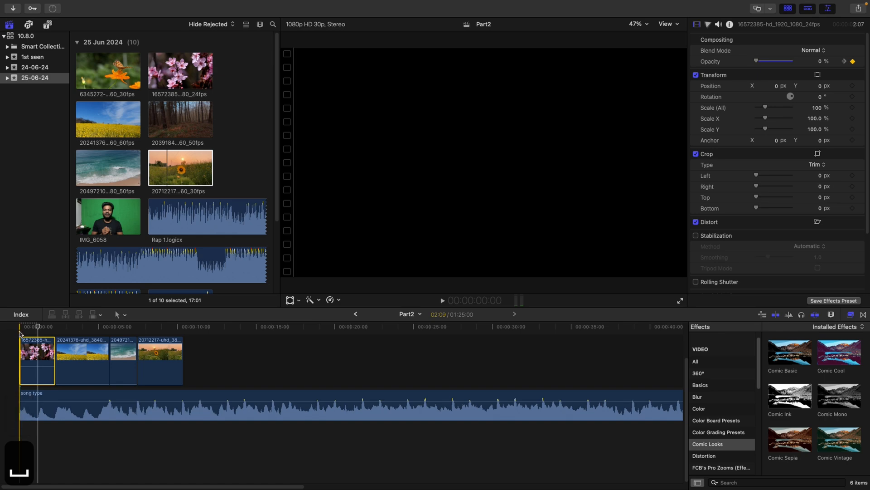
left_click(15, 334)
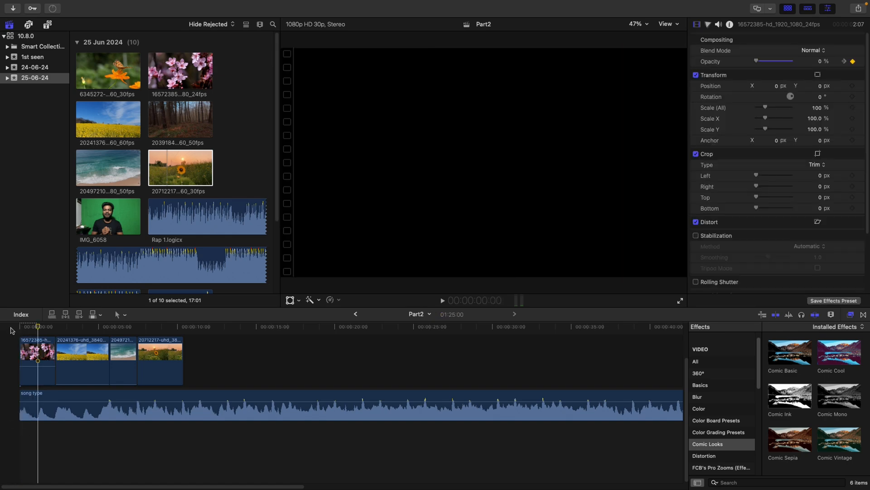
left_click(19, 327)
key("space")
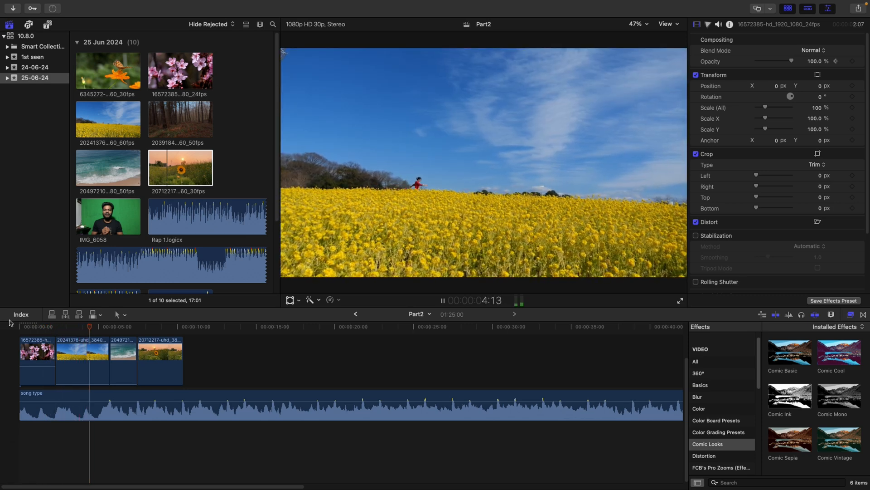
key("space")
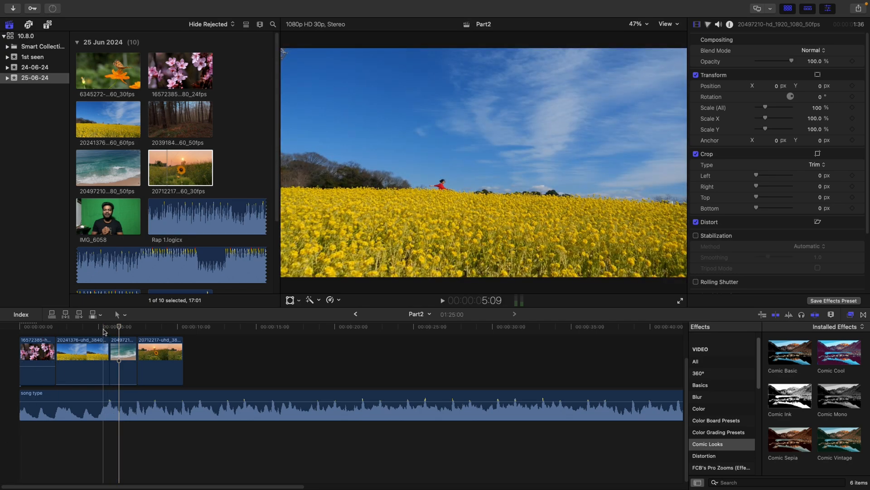
- Play across the cut from the yellow field clip to the ocean waves clip
left_click(103, 329)
key("space")
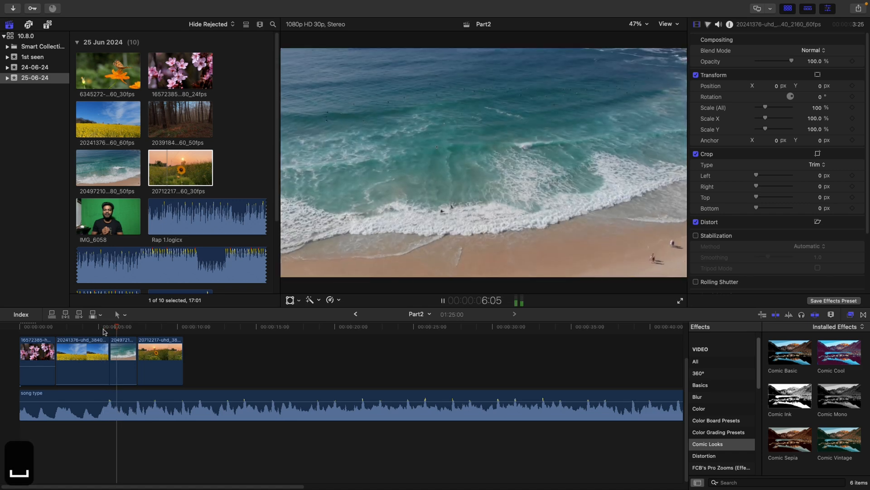
key("space")
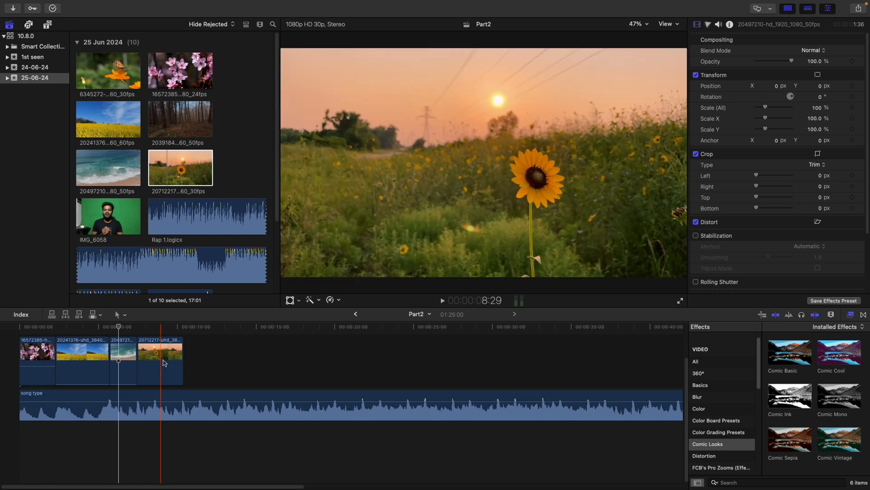
- Add the Darkwolf mac malayalam title above the first clip and extend it to the sunflower clip's end, a duration of 10:12
scroll(174, 370, "up", 2)
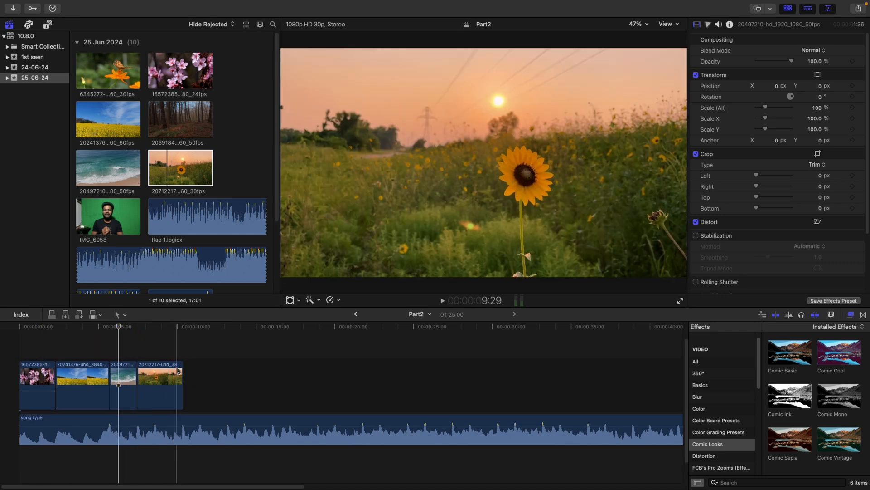
left_click(48, 25)
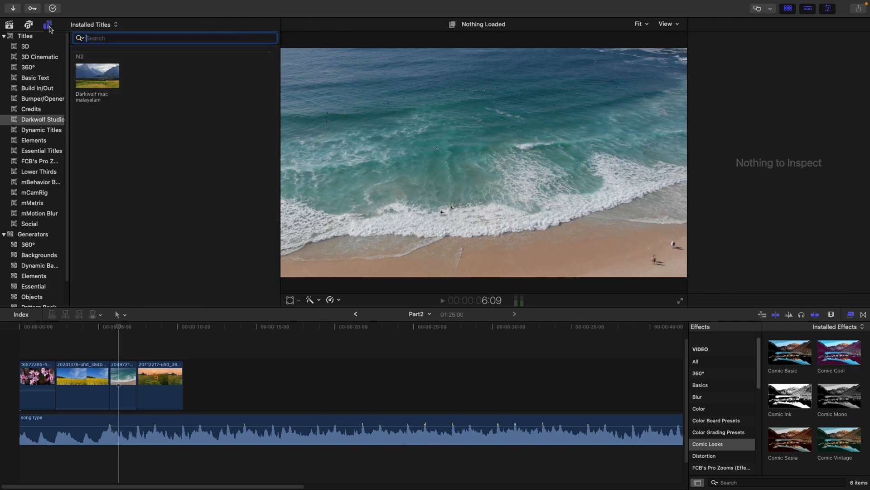
left_click(33, 121)
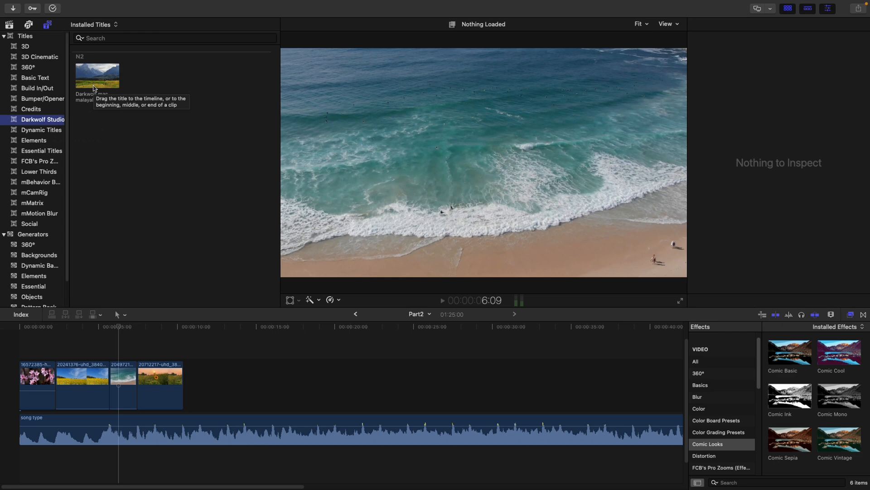
left_click_drag(94, 88, 70, 354)
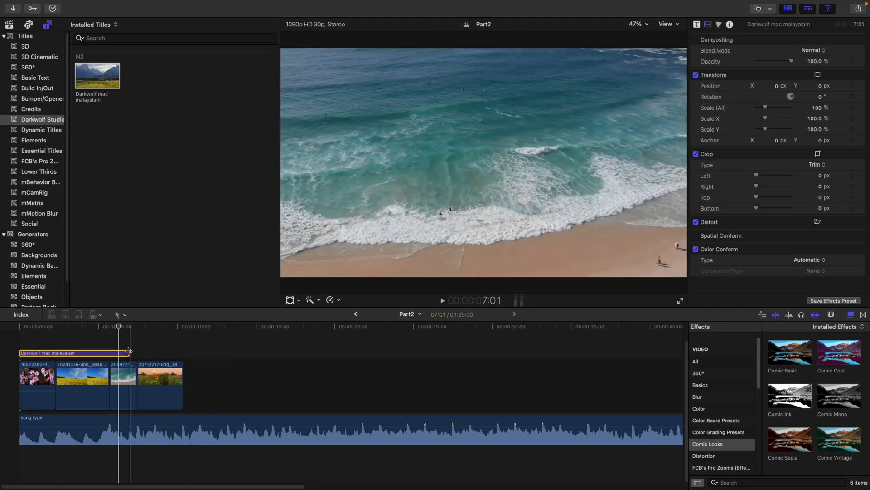
left_click_drag(128, 352, 182, 353)
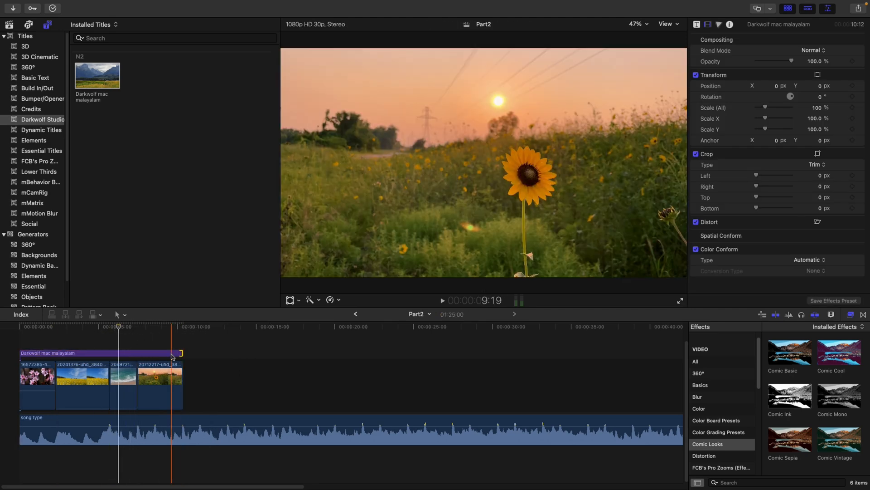
- Crop the Darkwolf mac malayalam title by 100 px at the top and 100 px at the bottom
left_click(171, 354)
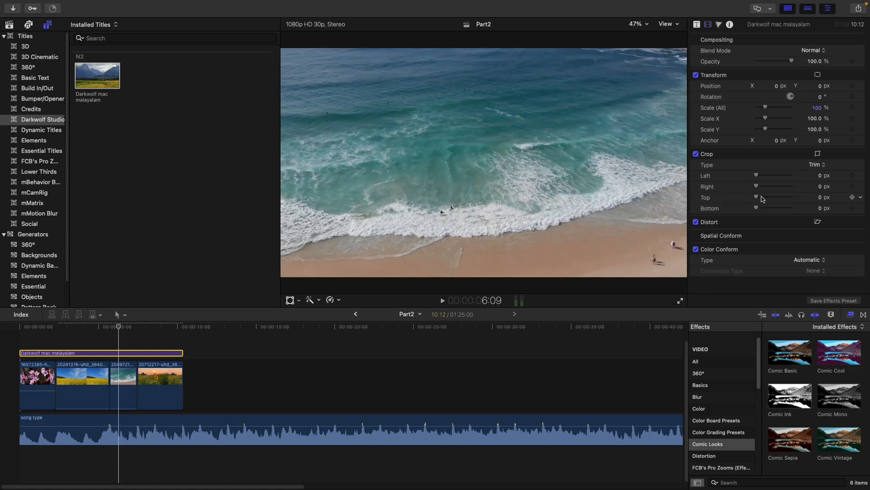
left_click(821, 199)
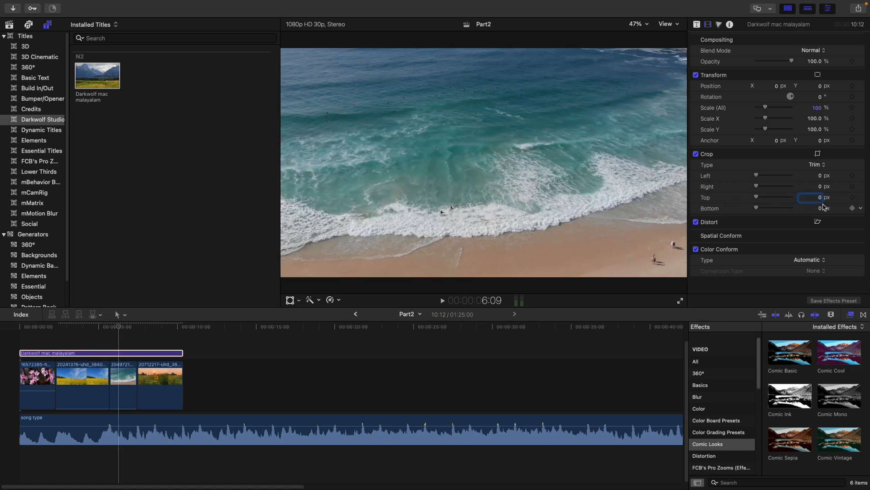
type("100")
key("Tab")
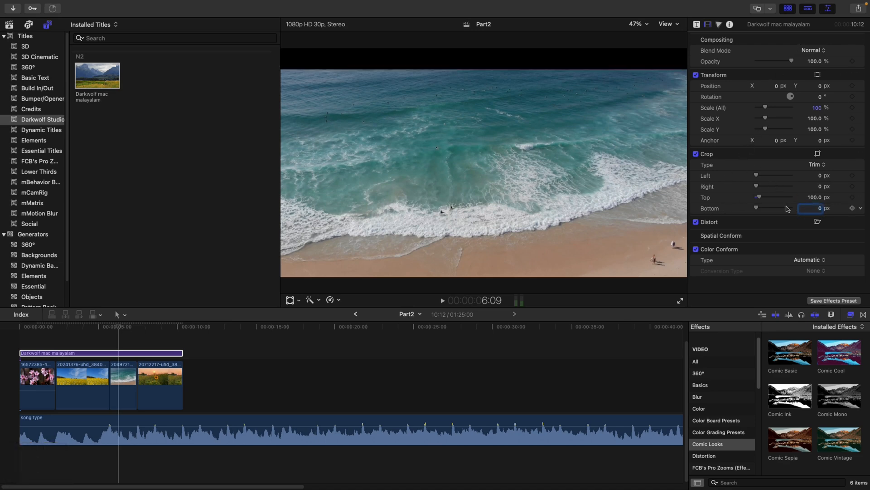
type("100")
key("Return")
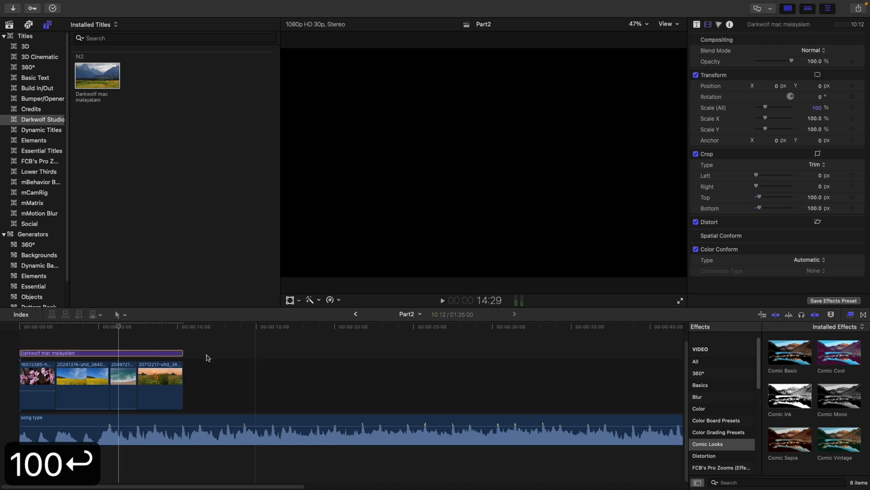
- Play the whole sequence from the start to review the cropped letterbox look
left_click(25, 331)
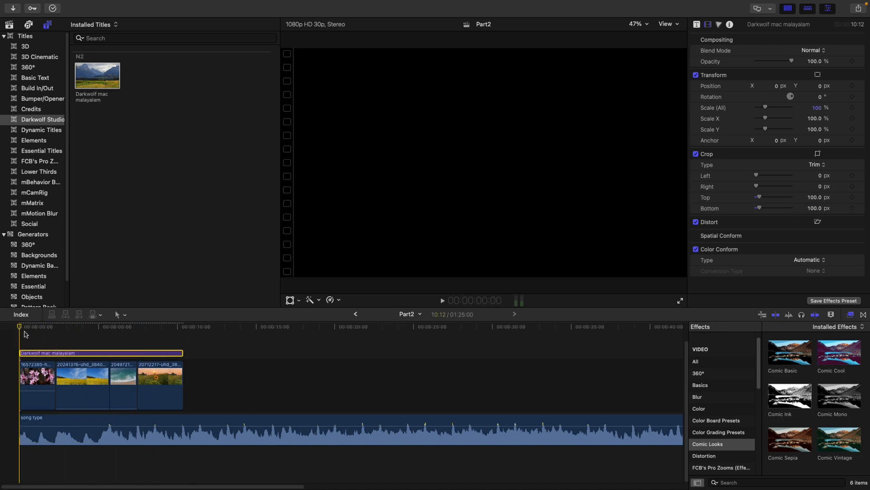
key("space")
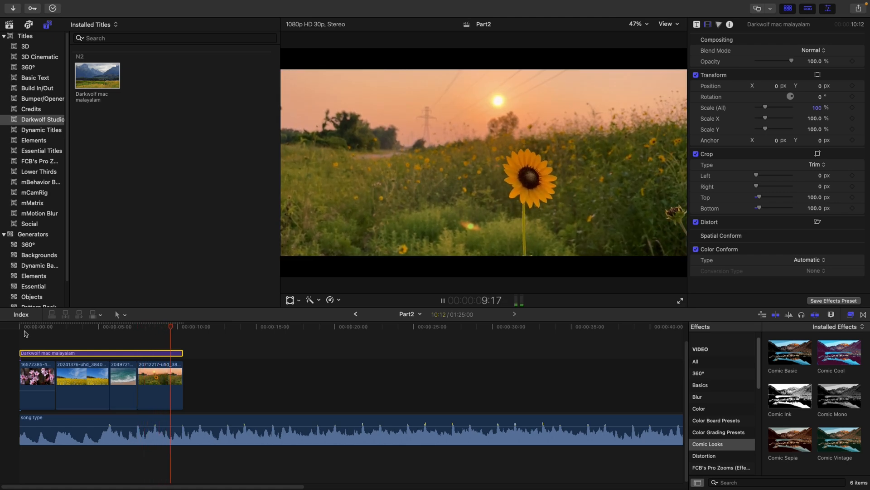
key("space")
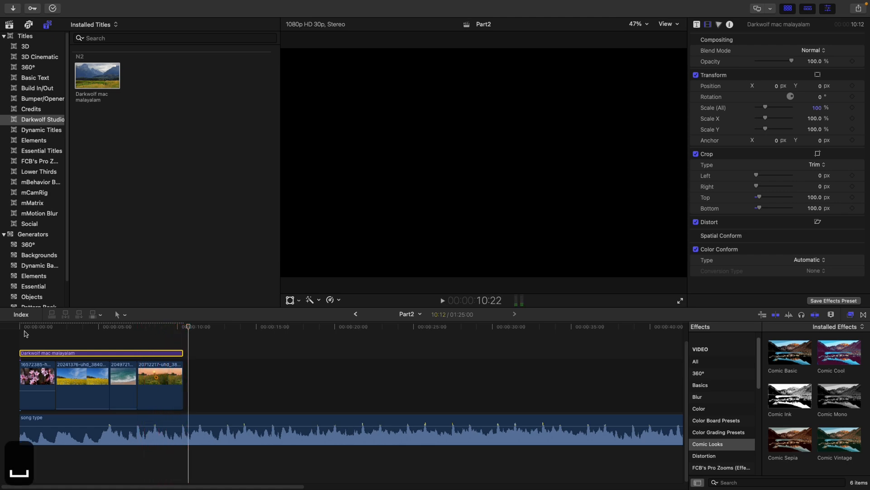
- Delete the Darkwolf mac malayalam title from above the video clips
left_click_drag(158, 329, 52, 323)
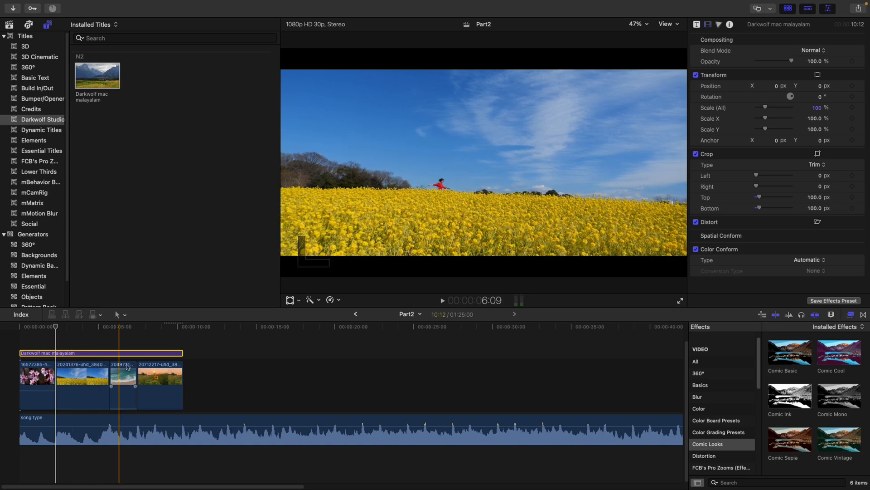
key("BackSpace")
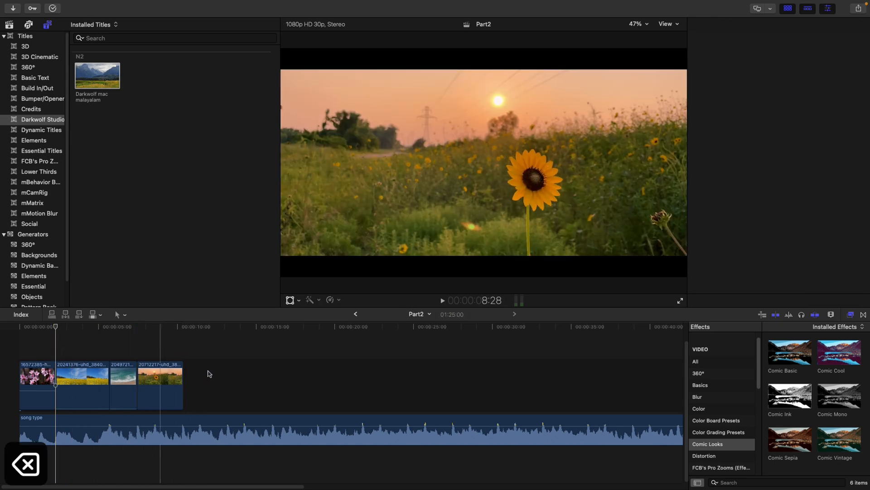
left_click_drag(201, 351, 17, 389)
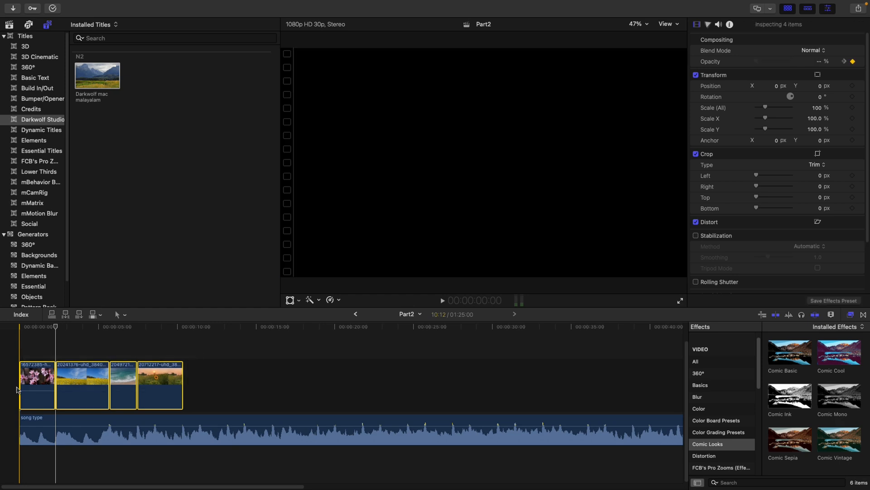
left_click_drag(190, 345, 55, 433)
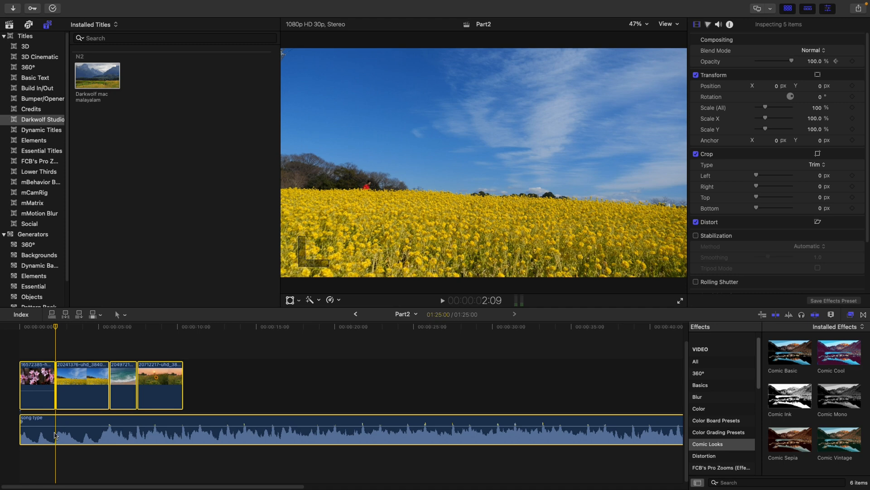
right_click(151, 387)
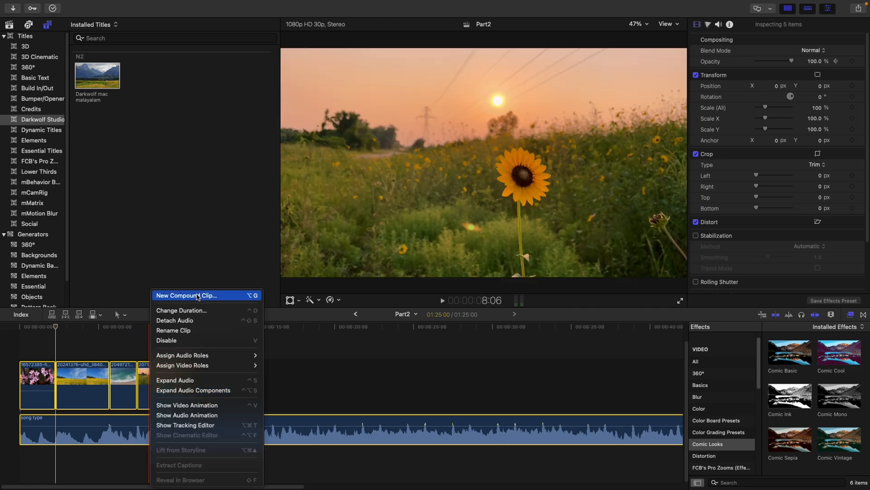
left_click(109, 343)
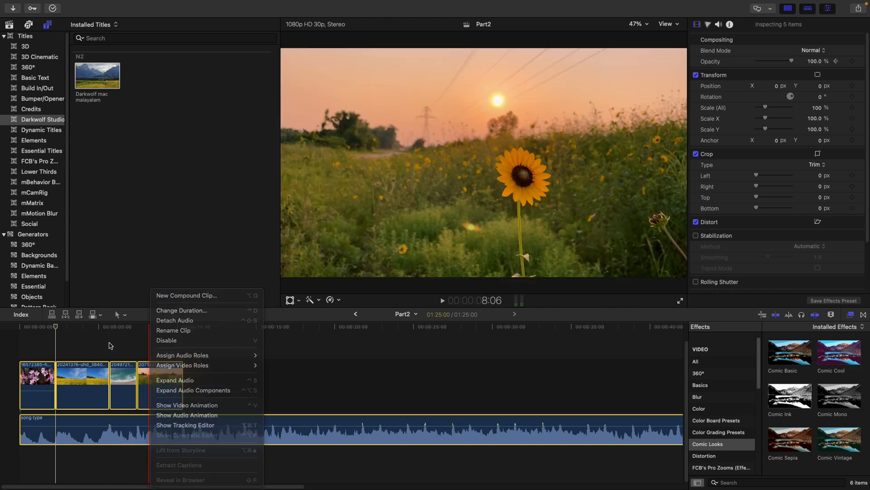
- Combine the four video clips, without the song, into a new compound clip in the 1st seen event
left_click_drag(173, 346, 4, 412)
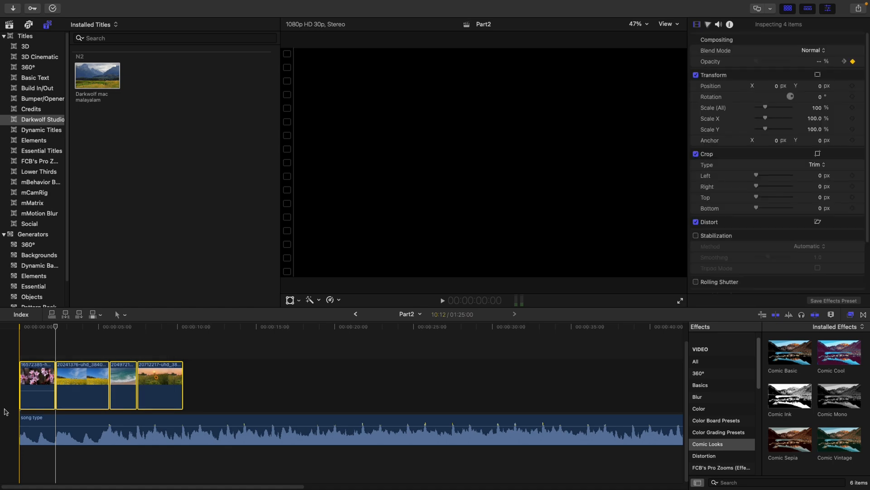
key("alt+g")
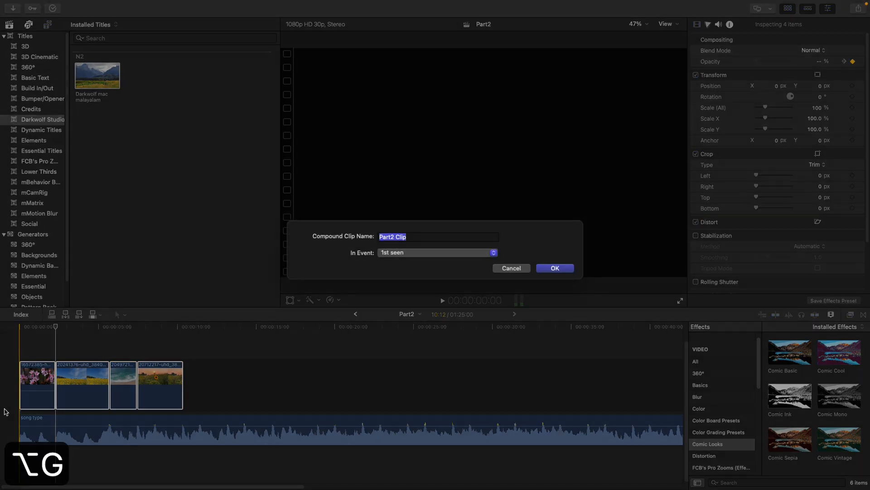
left_click(549, 270)
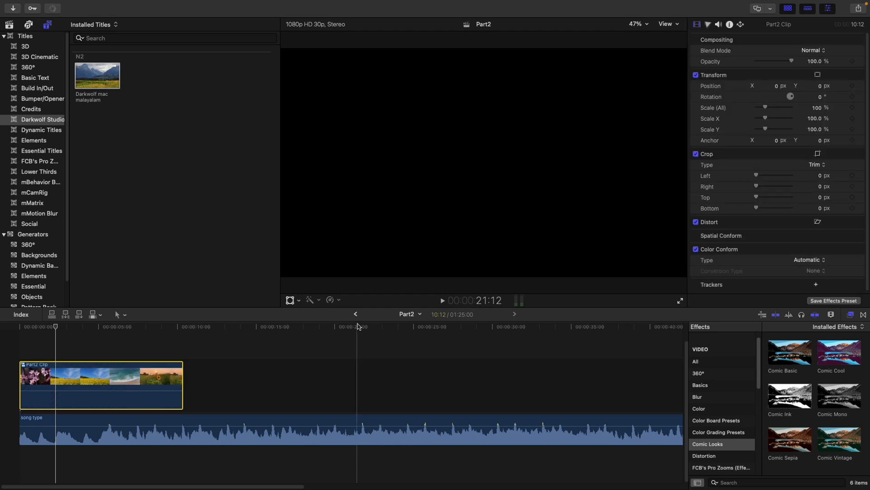
- Look up the shortcut of the New Compound Clip command by searching the Command Editor's Editing group for "comp"
key("alt+super+k")
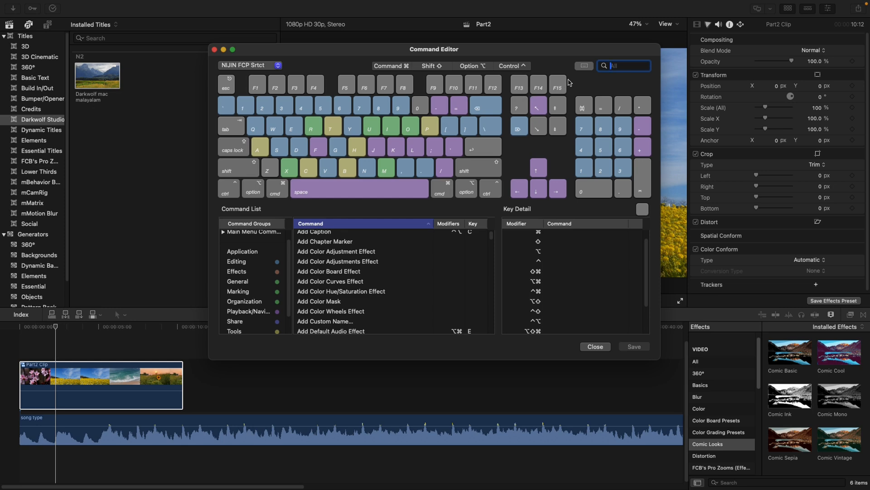
type("comp")
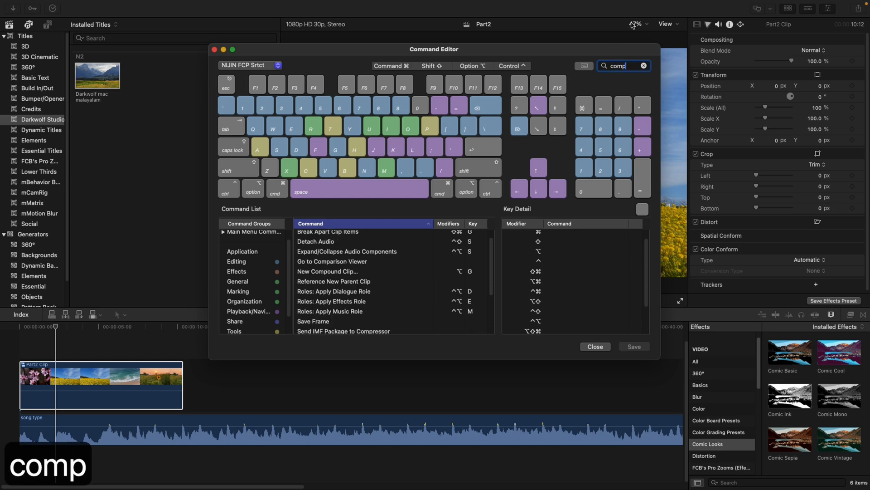
left_click(248, 262)
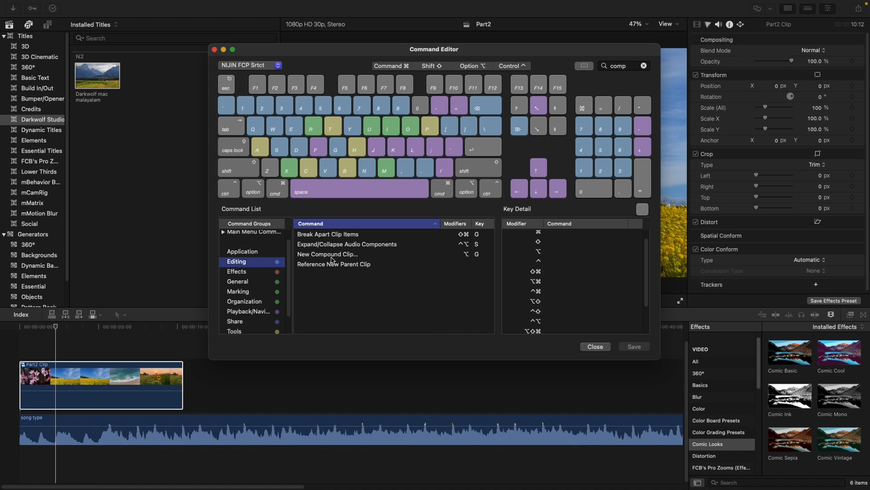
left_click(458, 257)
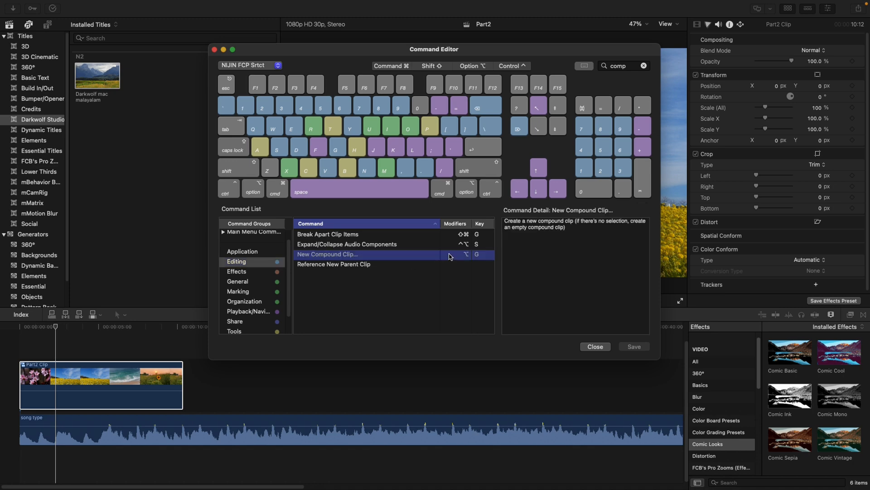
key("alt+g")
left_click(596, 348)
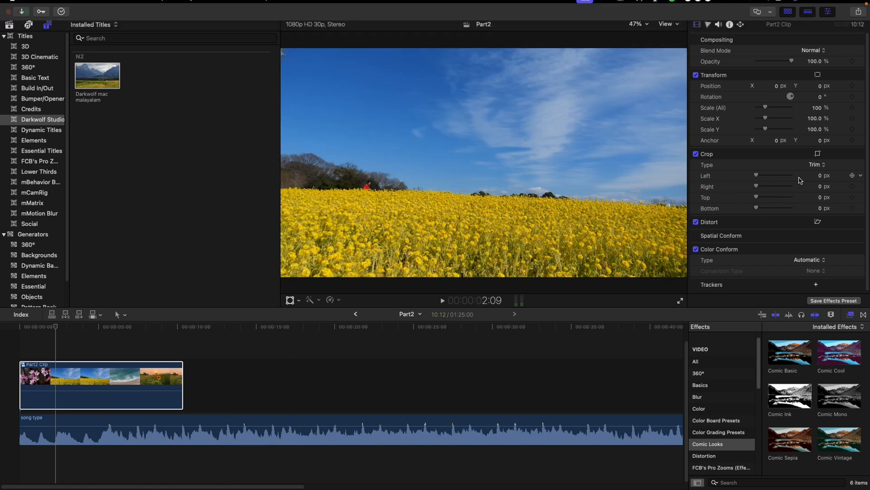
- Crop the Part2 Clip compound clip by 100 px at the top and bottom and skim through it to check the letterbox
left_click(821, 198)
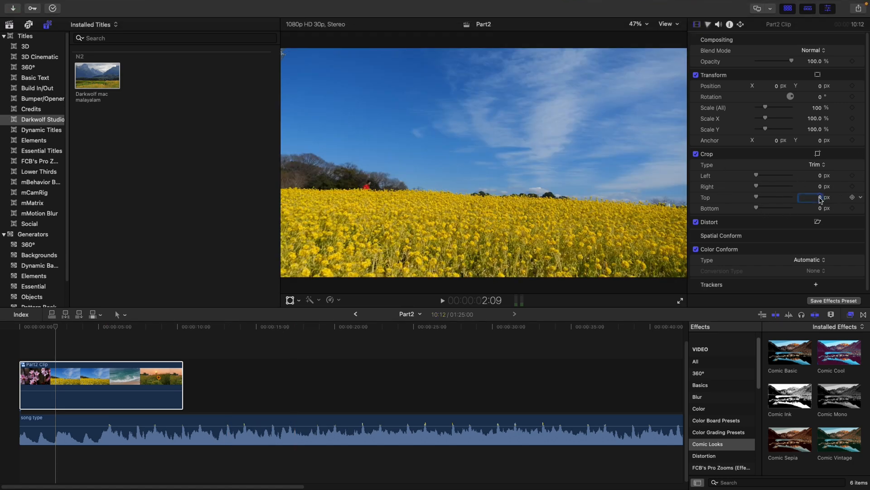
type("100")
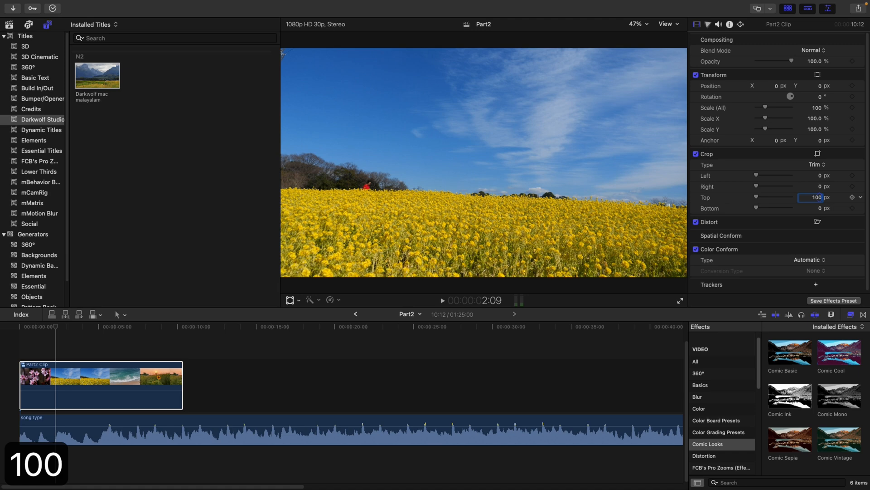
key("Tab")
type("100")
key("Return")
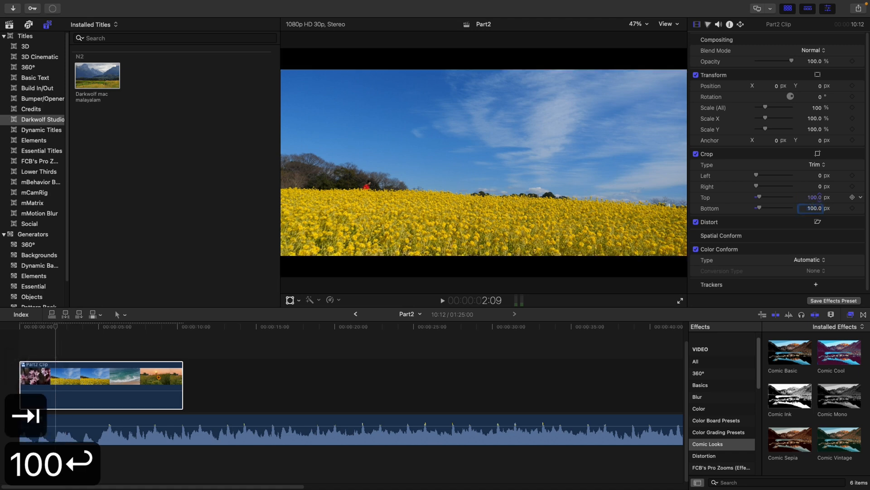
key("space")
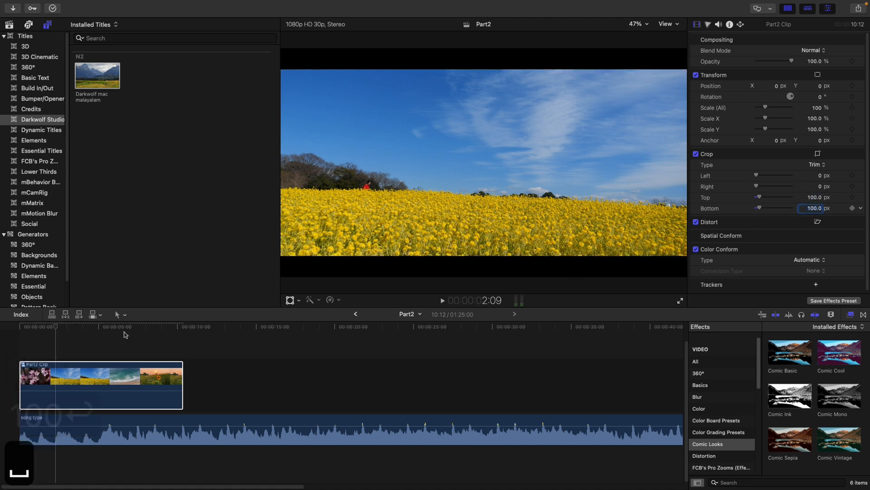
key("space")
left_click(59, 328)
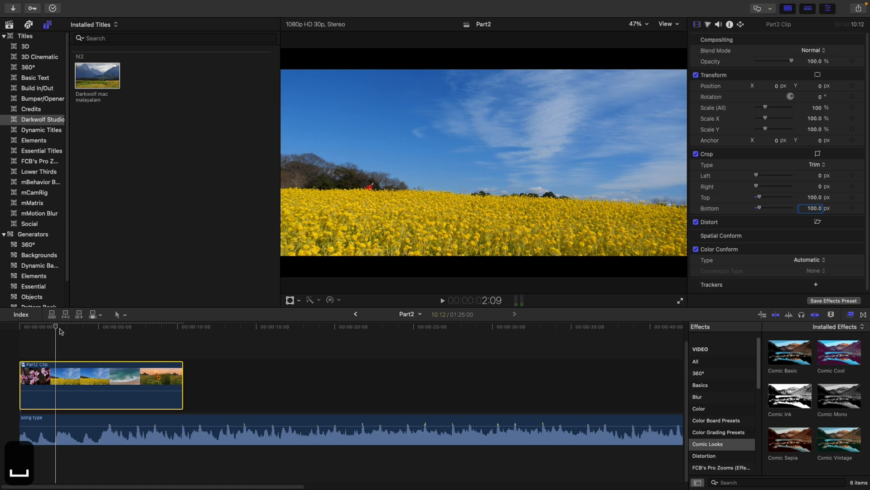
left_click_drag(78, 328, 124, 349)
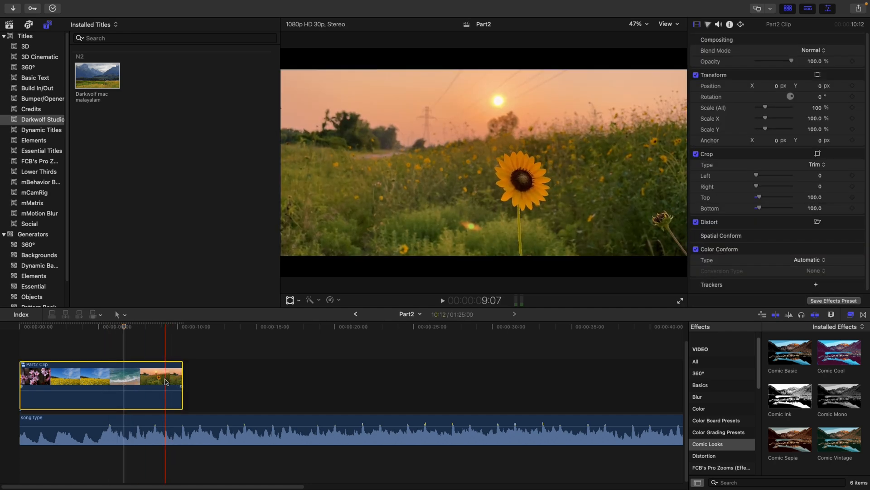
- Open the Part2 Clip compound clip in its own timeline and select the beach clip inside it
double_click(104, 374)
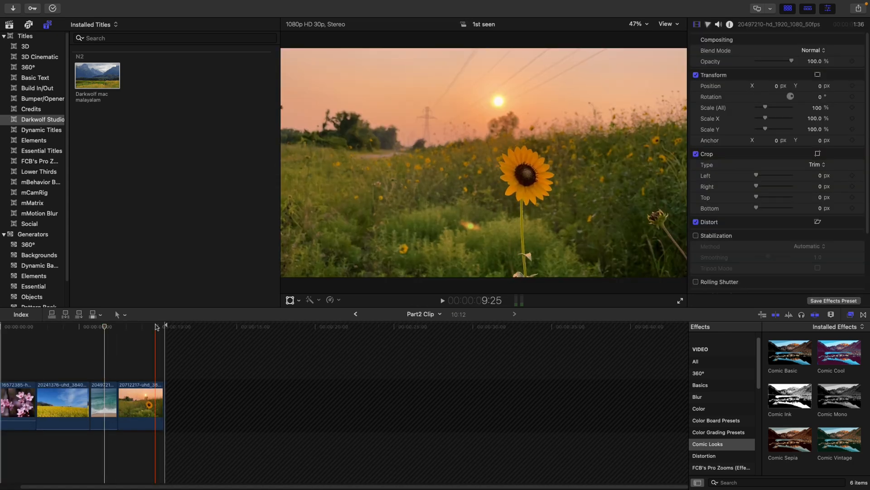
left_click(33, 337)
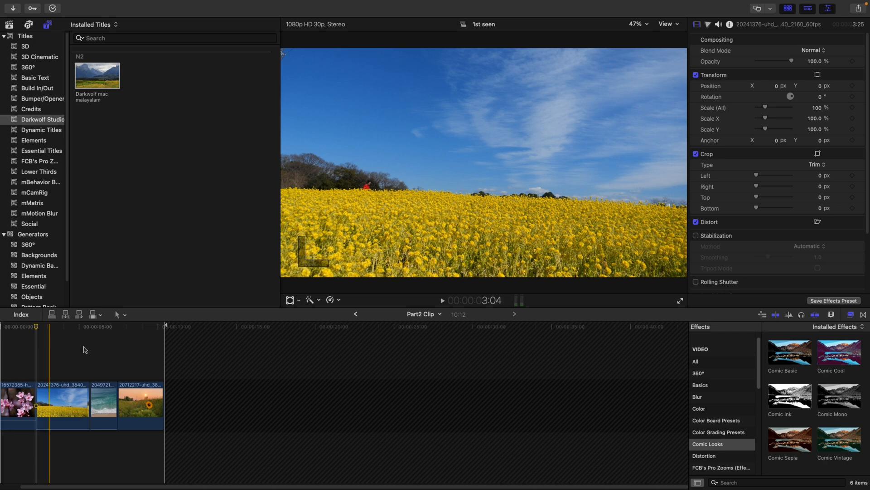
left_click(106, 405)
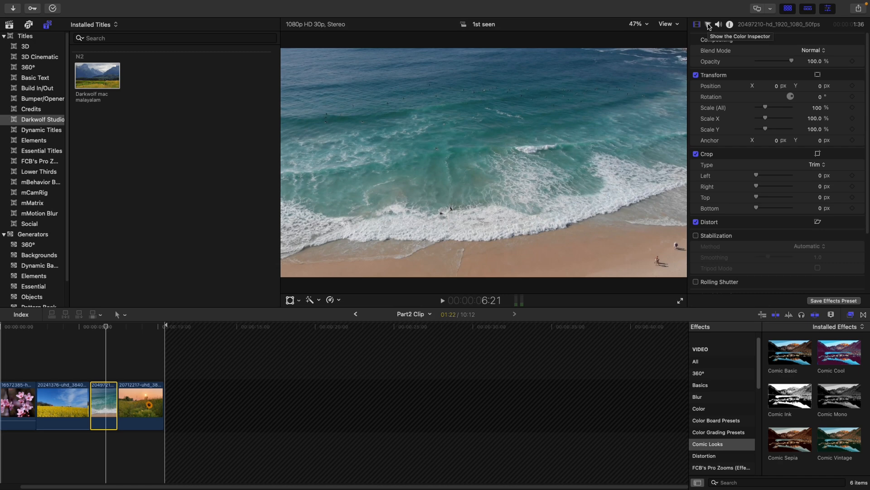
- Examine the available correction types and the Color, Saturation and Exposure controls in the color inspector for the beach clip
left_click(709, 24)
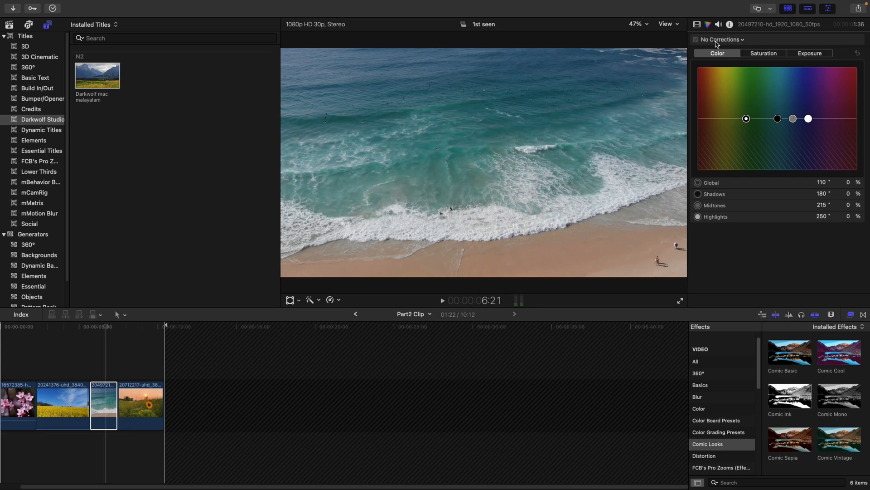
left_click(718, 41)
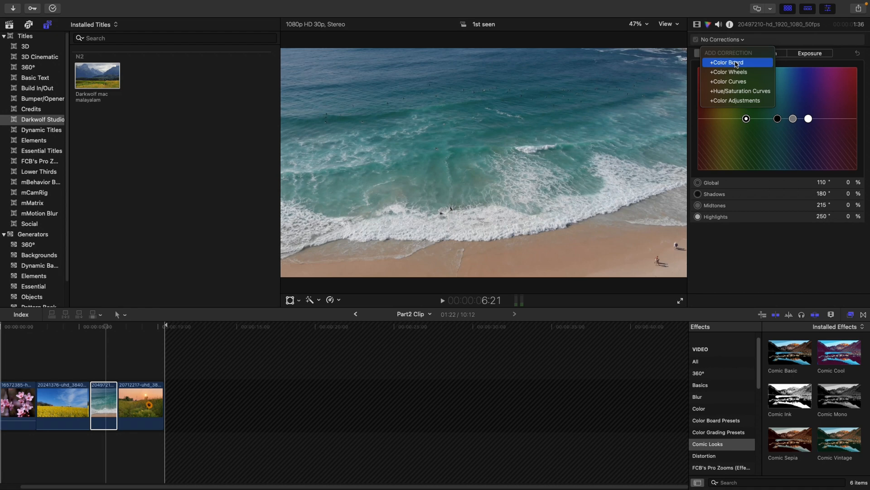
left_click(772, 273)
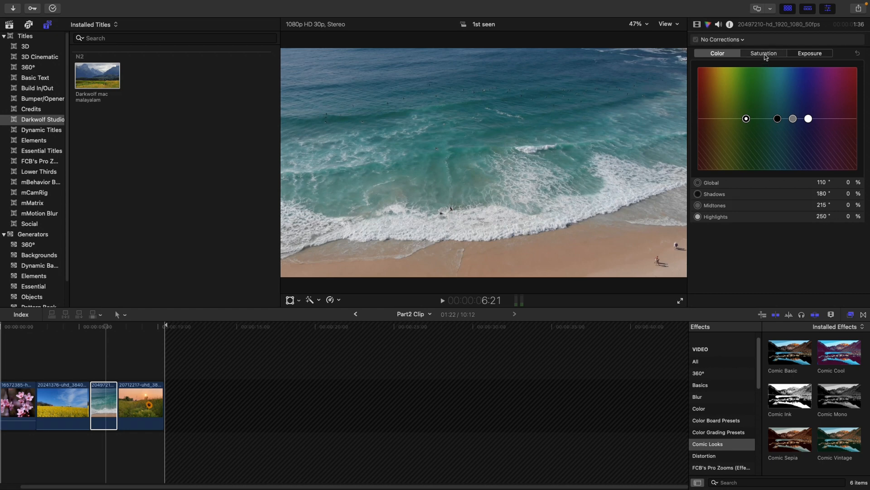
left_click(766, 56)
left_click(810, 55)
left_click(723, 57)
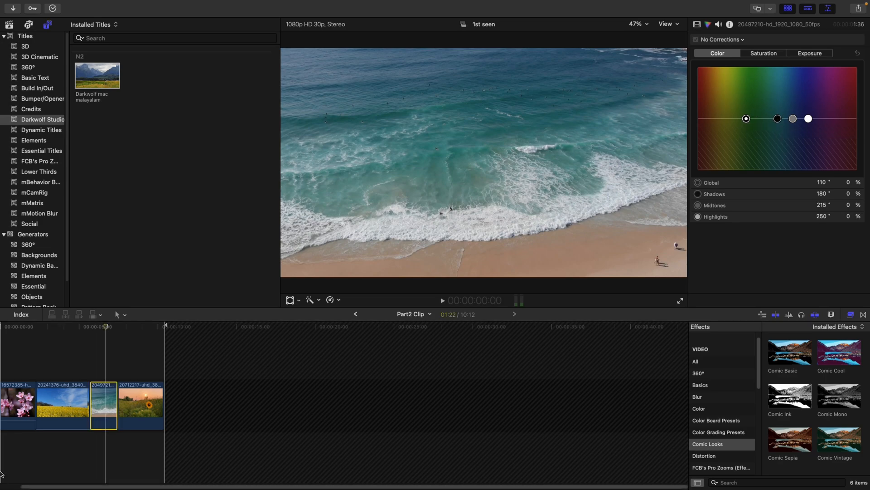
- Try tinting the cherry blossom clip's shadows green at 159° and 44% on the color board, and reset the color
left_click(26, 340)
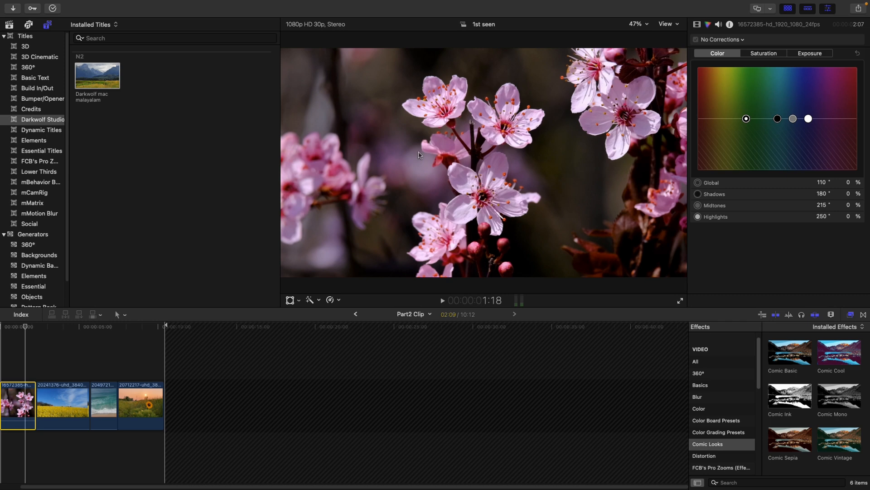
left_click(810, 121)
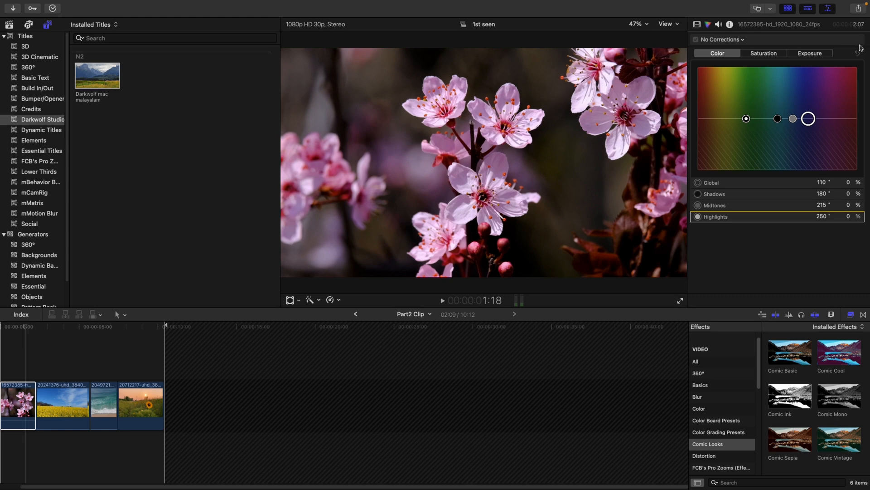
left_click(777, 119)
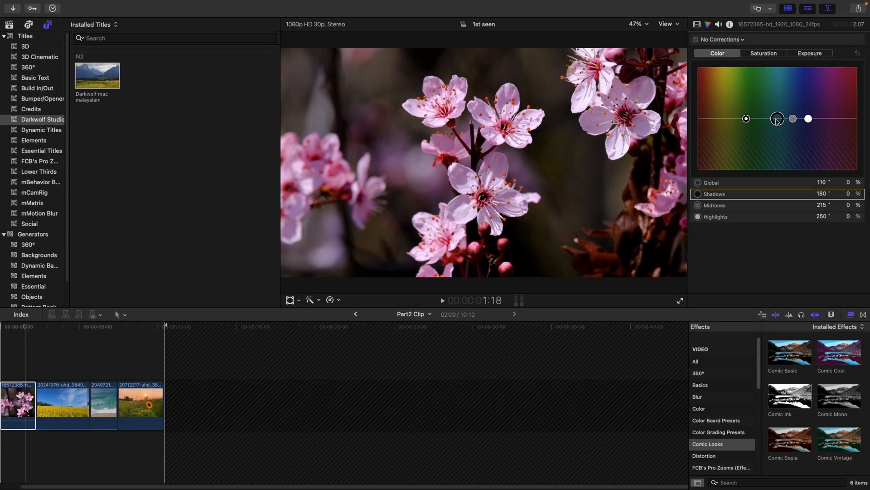
left_click_drag(777, 119, 768, 95)
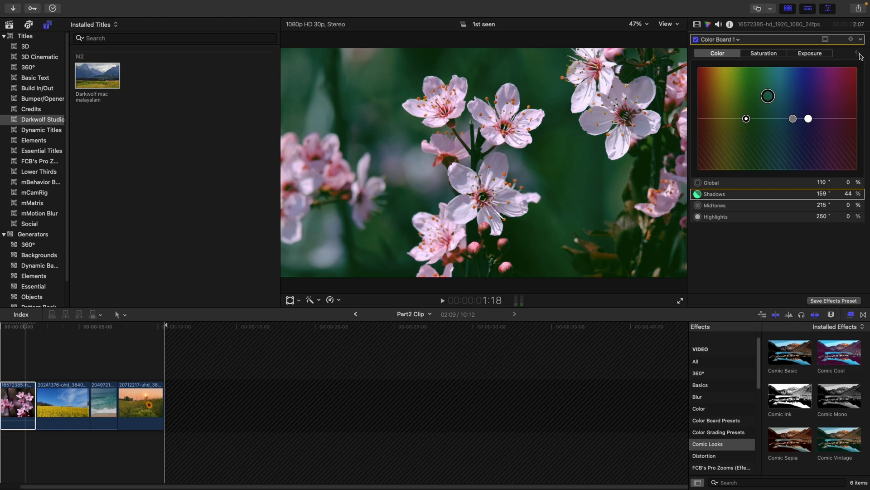
left_click(858, 53)
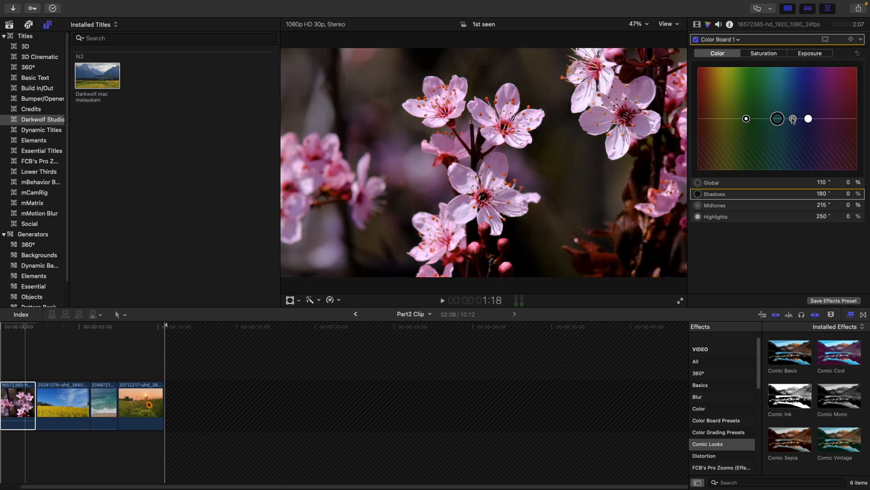
- Try tinting the blossom clip's midtones at 179° and 28%, and purple at 278° and 31%, and reset the color
left_click(793, 119)
left_click_drag(793, 119, 777, 104)
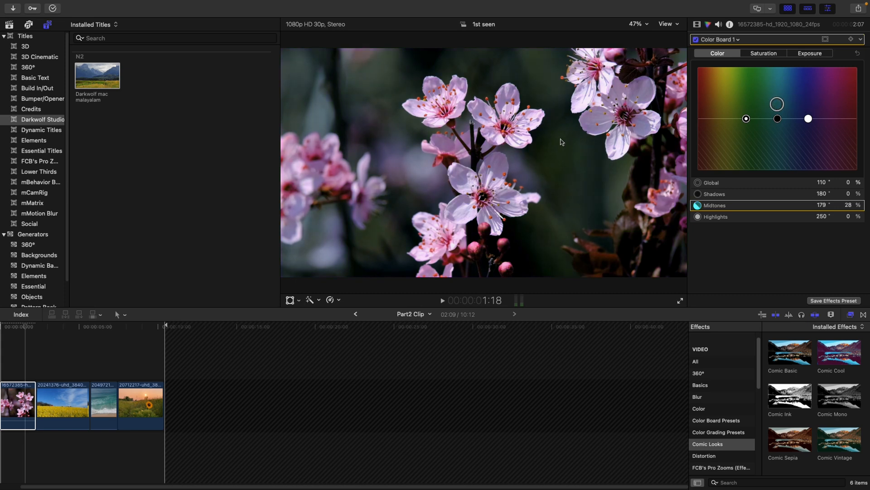
left_click_drag(779, 108, 829, 103)
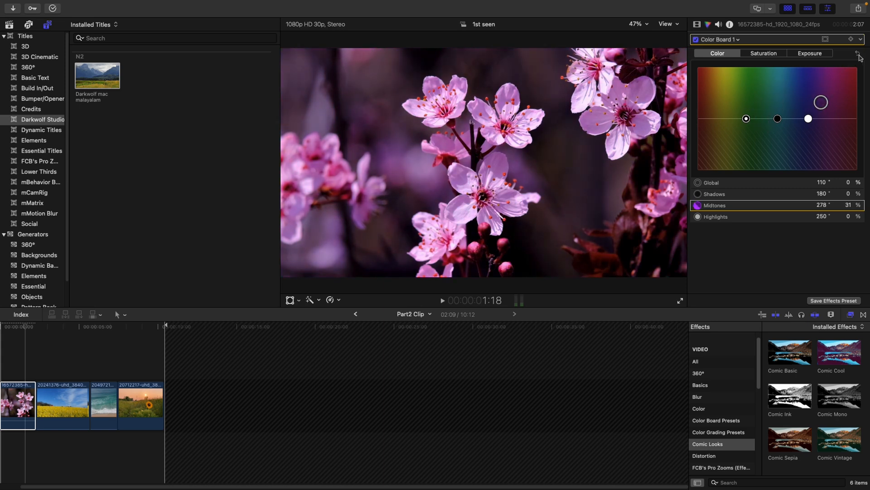
left_click(858, 54)
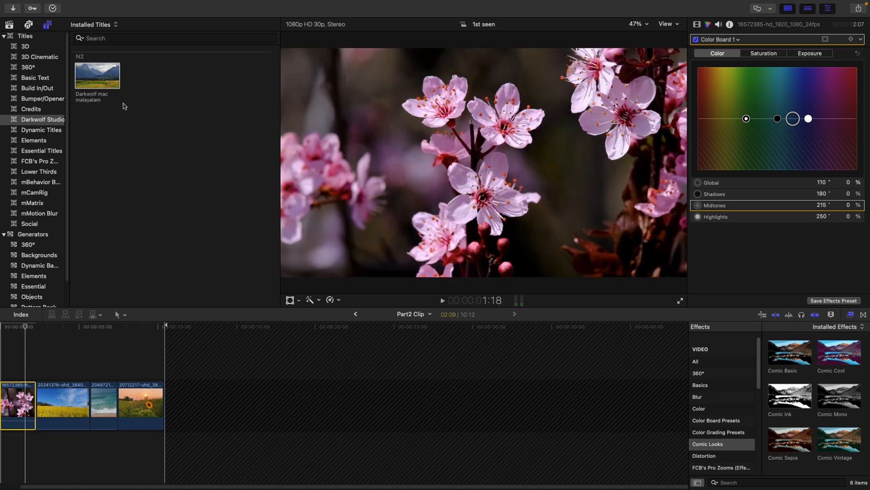
- Append the IMG_6058 green-screen clip from the 25-06-24 event to the end of the compound clip's timeline
left_click(10, 24)
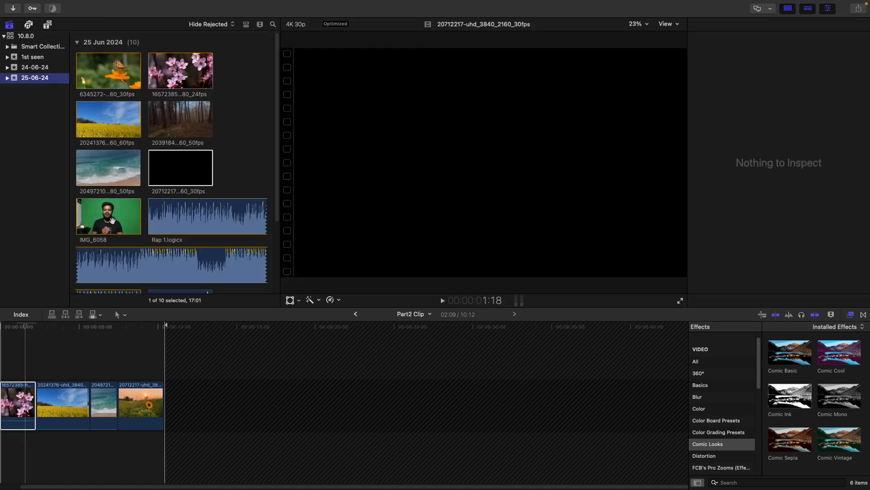
left_click_drag(108, 217, 176, 397)
left_click(191, 336)
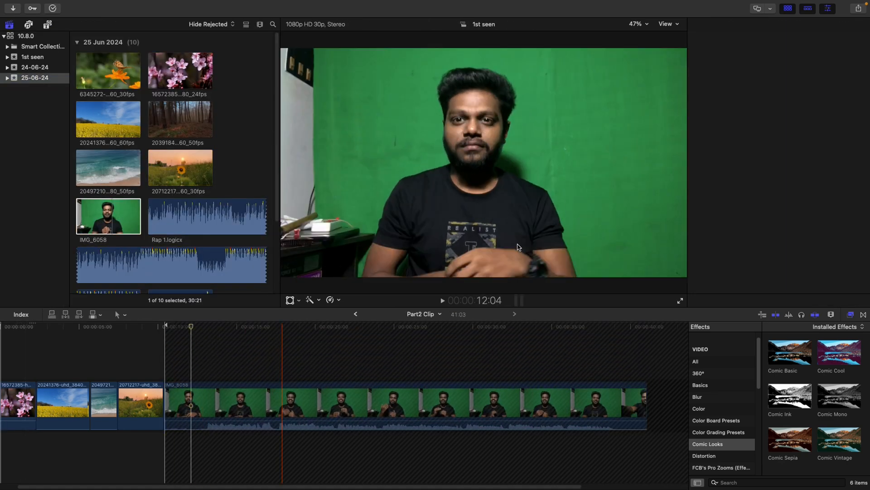
- Try tinting IMG_6058's midtones at 42° and 55%, undo the color changes and delete the clip from the timeline
left_click_drag(793, 118, 719, 89)
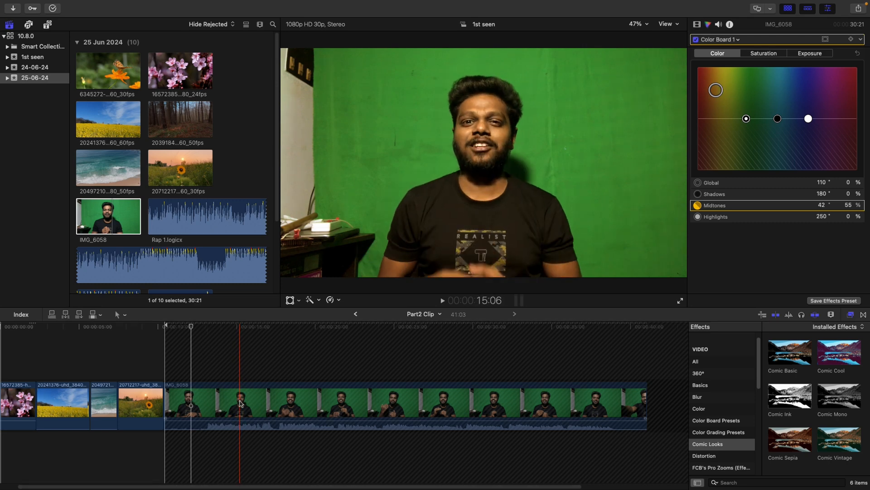
key("super+z")
key("super+z")
key("super+z")
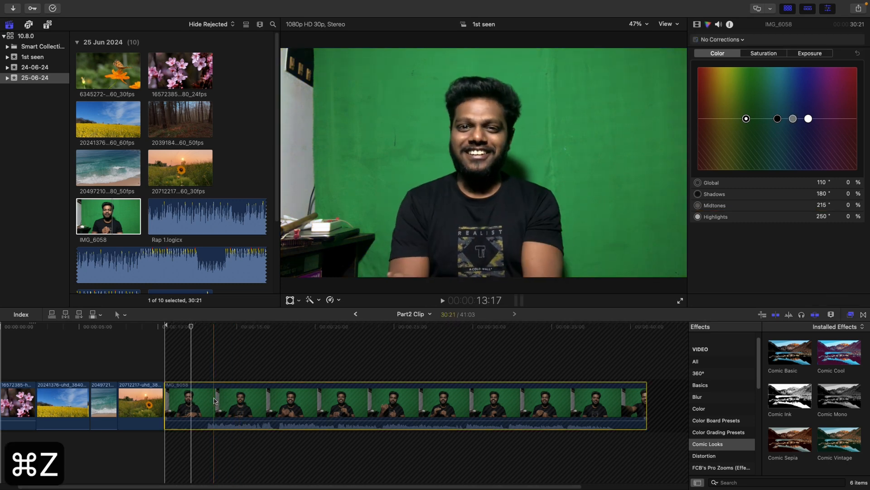
key("BackSpace")
- Tint the beach clip's highlights blue at 200° and 35% on the color board
left_click(140, 403)
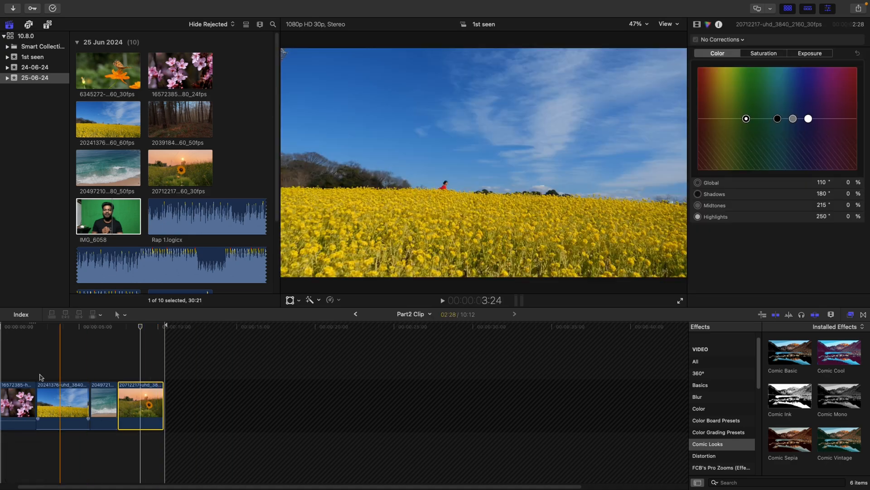
left_click(104, 358)
left_click(104, 402)
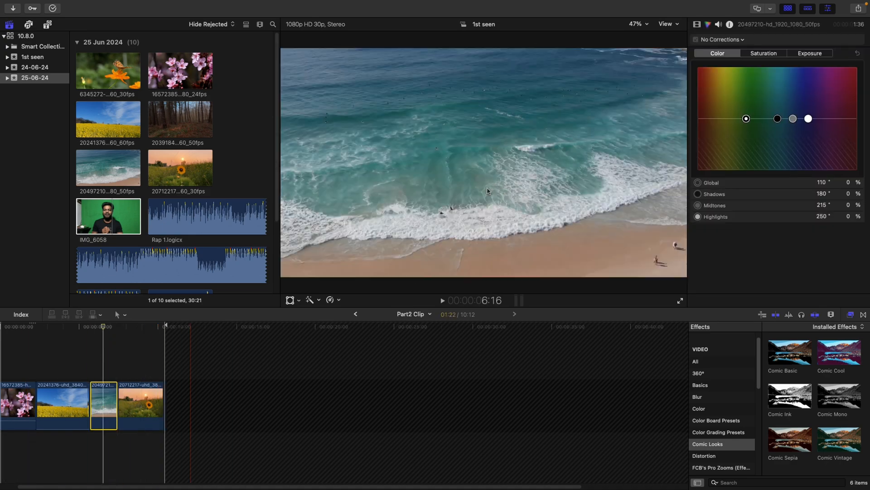
left_click(78, 354)
left_click(72, 391)
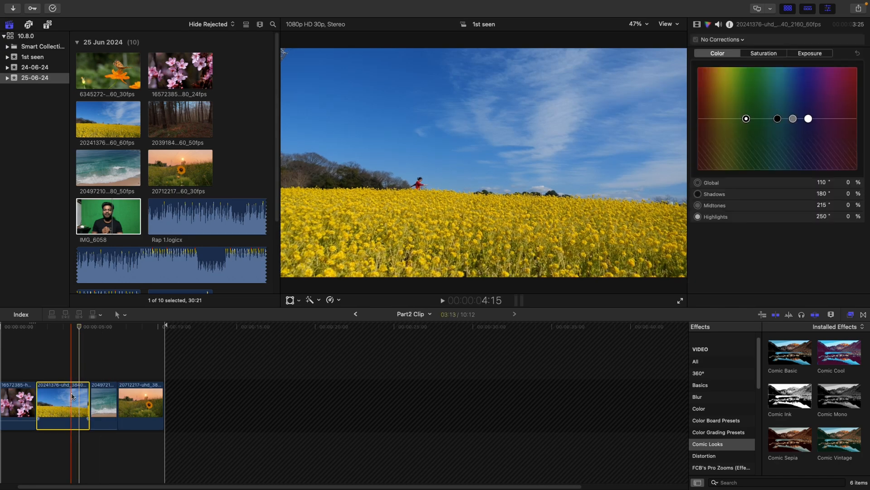
left_click_drag(808, 118, 786, 100)
left_click(104, 406)
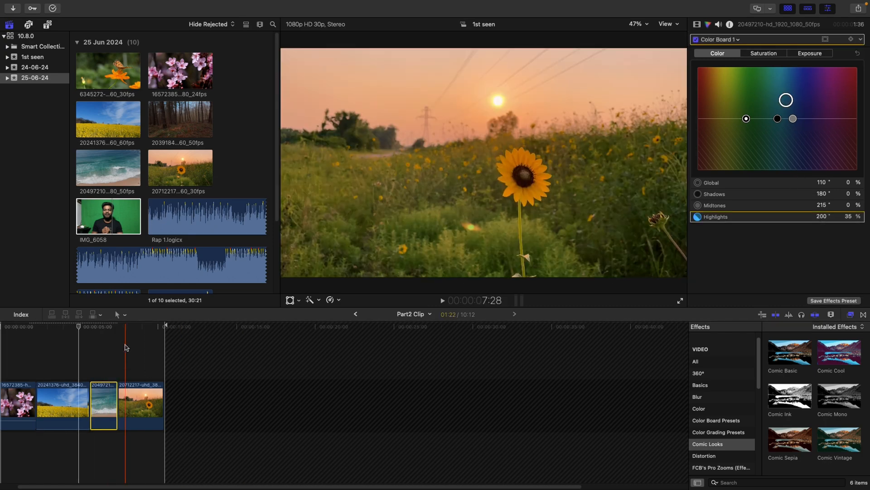
left_click(102, 410)
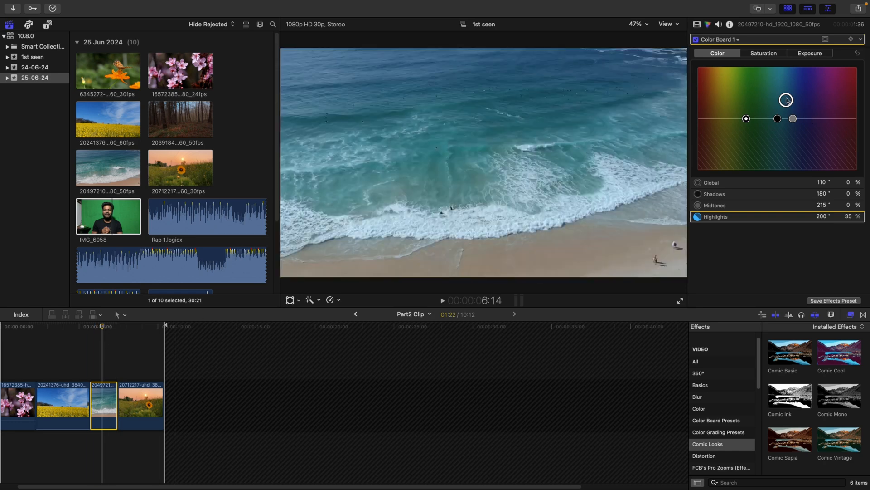
- Try shifting the beach clip's highlights tint on the color board and reset its color adjustments
left_click_drag(787, 100, 804, 97)
left_click(857, 53)
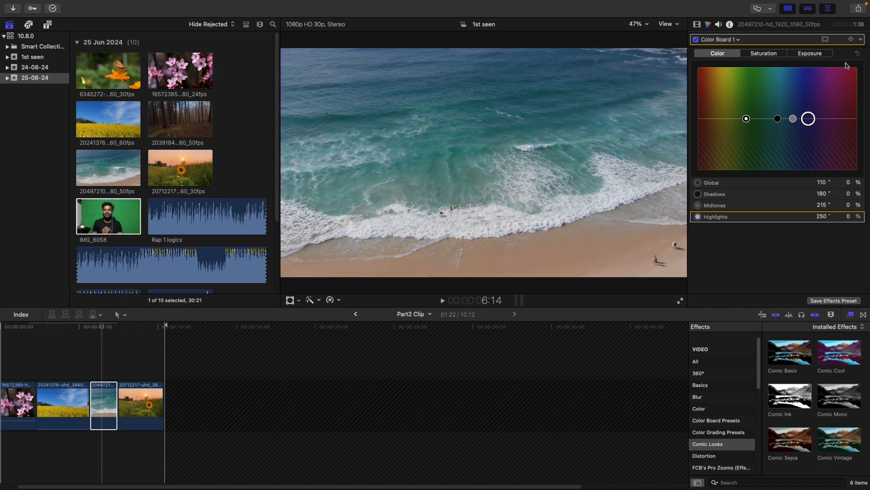
- Show the saturation controls for the blossom clip's color board and try lowering its global saturation
left_click(62, 402)
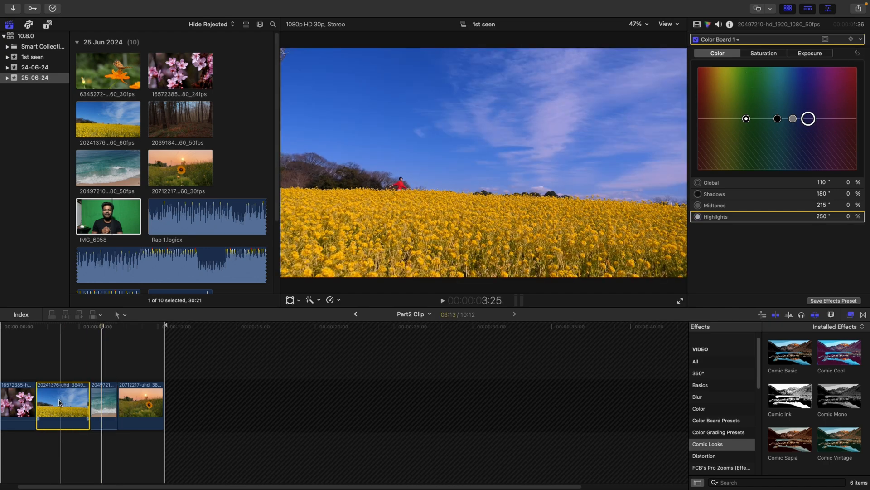
left_click(132, 399)
left_click(24, 398)
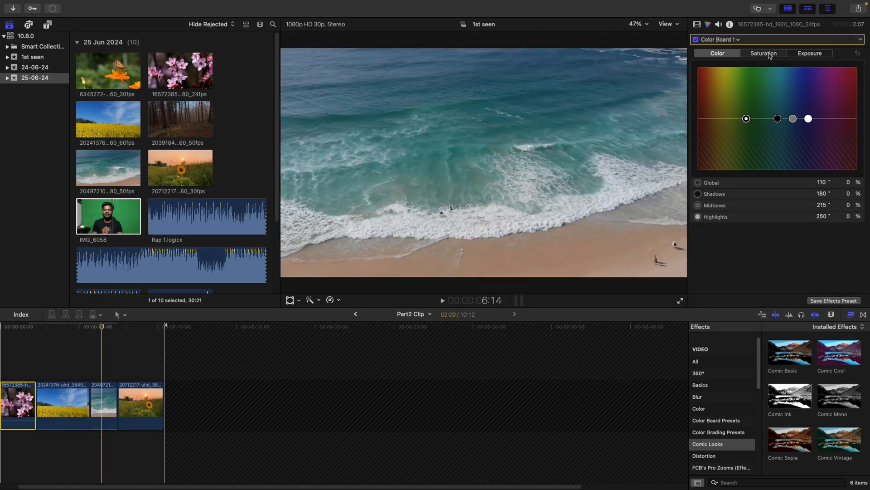
left_click(770, 56)
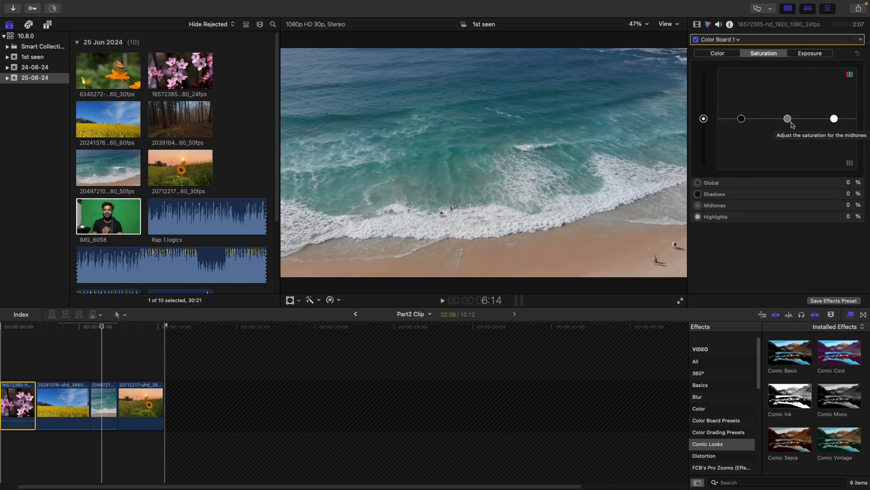
left_click_drag(703, 119, 703, 135)
left_click_drag(717, 64, 728, 118)
- Try the sunflower clip's global saturation at 100% and at 6%, and reset the saturation
left_click(145, 364)
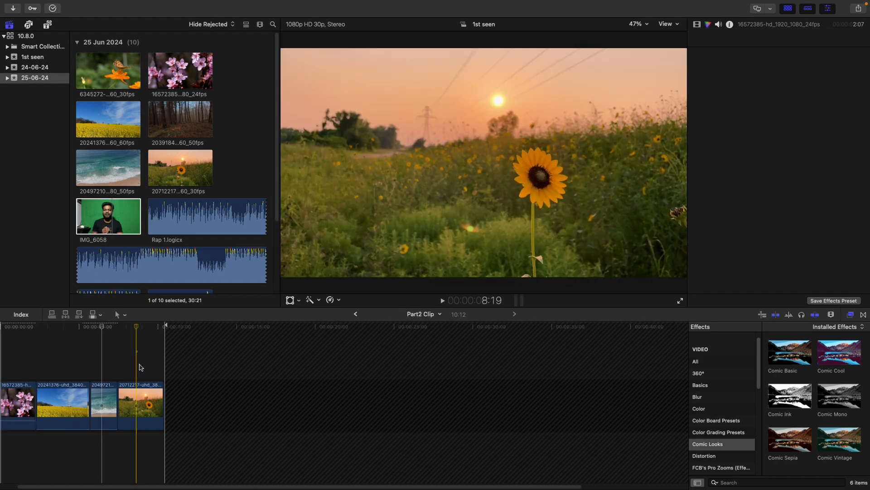
left_click(136, 399)
left_click_drag(704, 119, 702, 66)
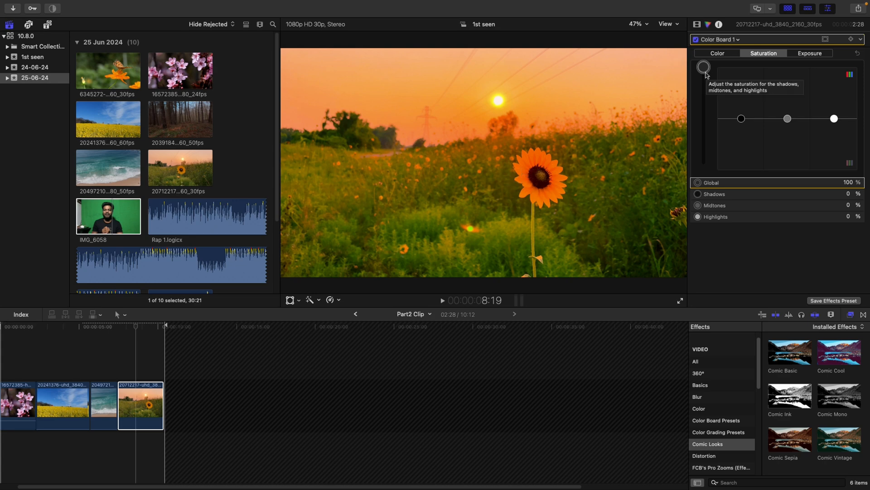
left_click_drag(705, 73, 704, 115)
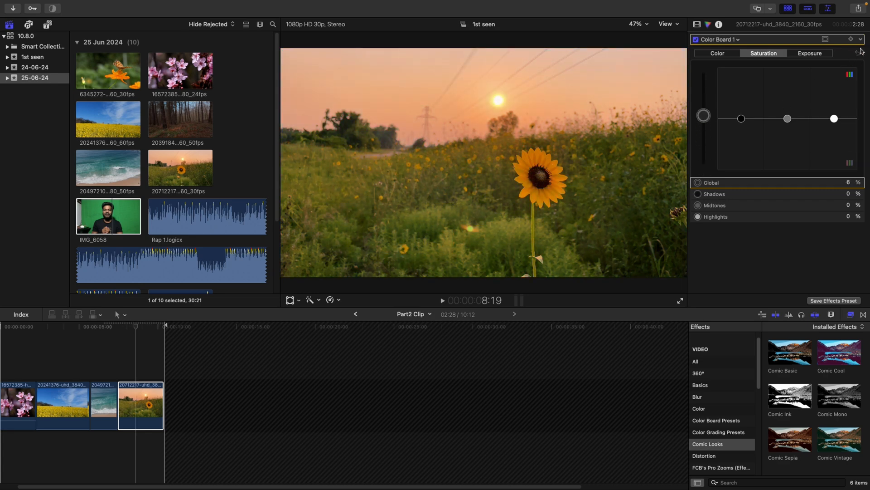
left_click(858, 54)
- Try the sunflower clip's saturation at -3% for shadows, -1% for midtones and 68% for highlights, and reset it
left_click_drag(741, 119, 821, 87)
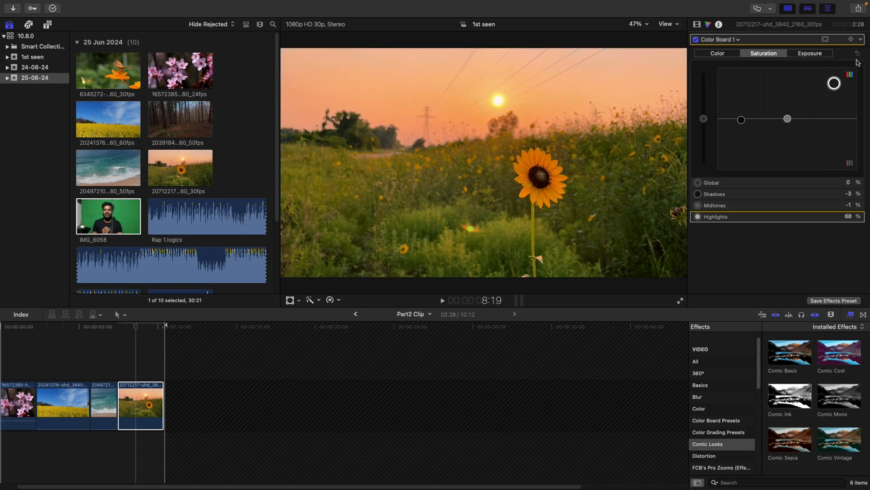
left_click(857, 53)
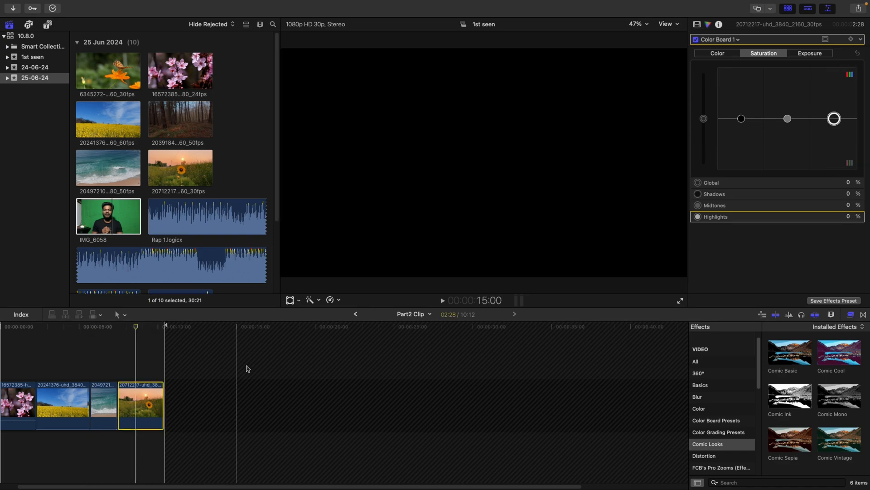
- Try saturation of 100% shadows, 100% midtones, 77% highlights and 38% global on the beach clip, and reset the adjustments
left_click(102, 403)
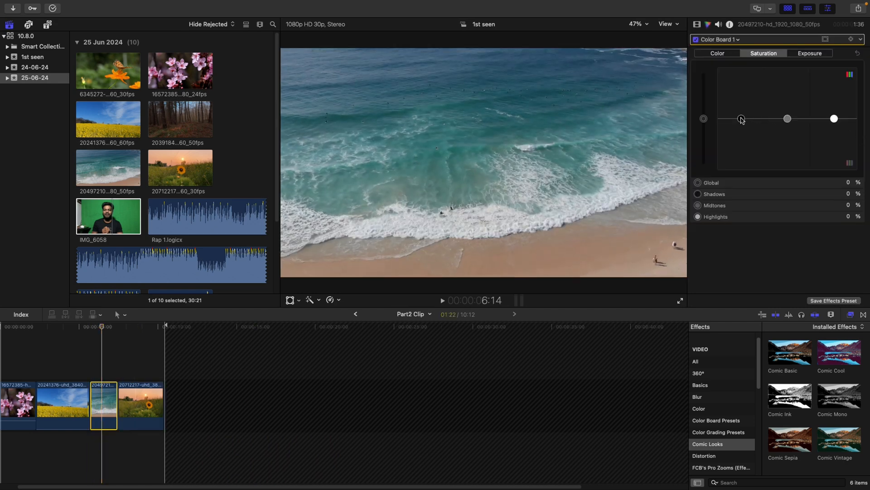
left_click_drag(742, 118, 743, 62)
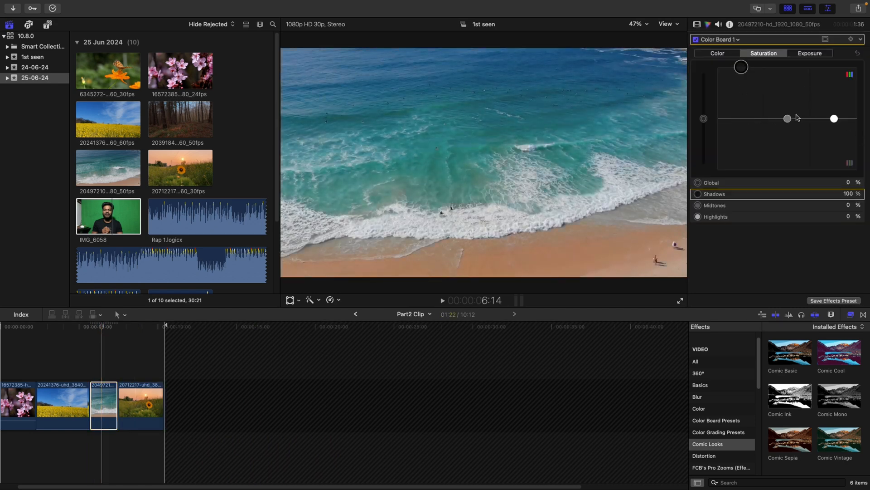
left_click_drag(787, 119, 788, 67)
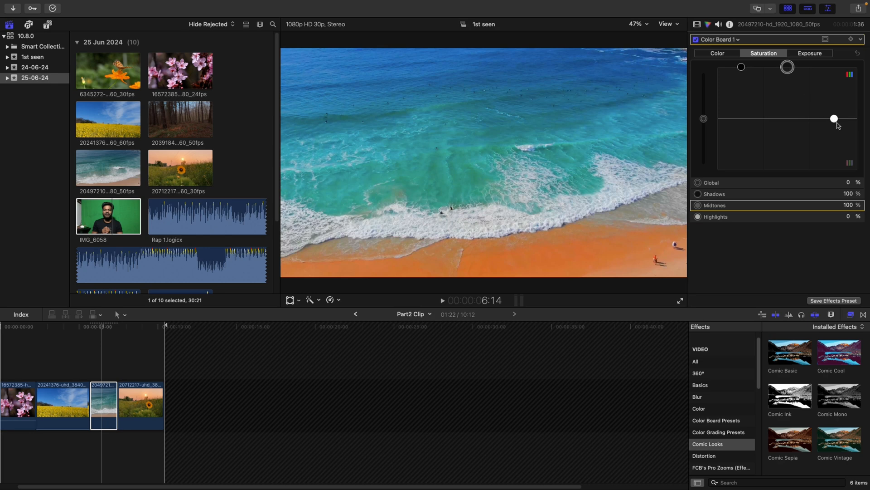
left_click_drag(834, 118, 834, 79)
left_click_drag(703, 119, 716, 98)
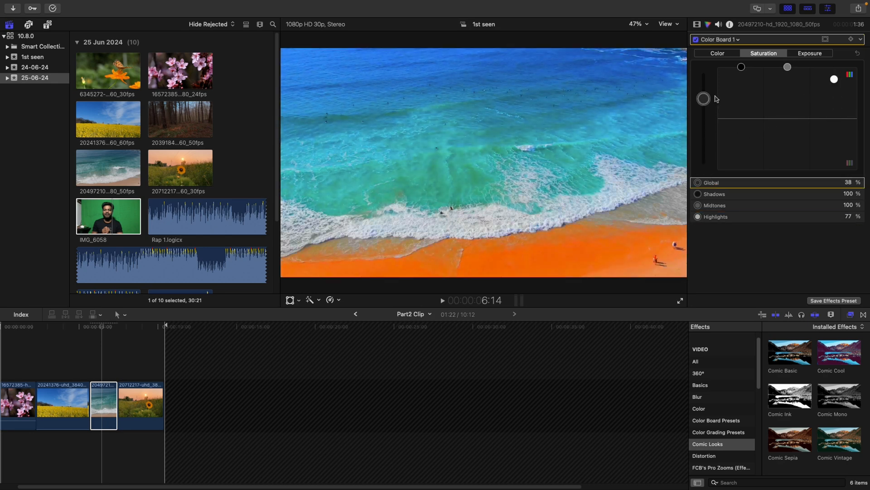
left_click(857, 54)
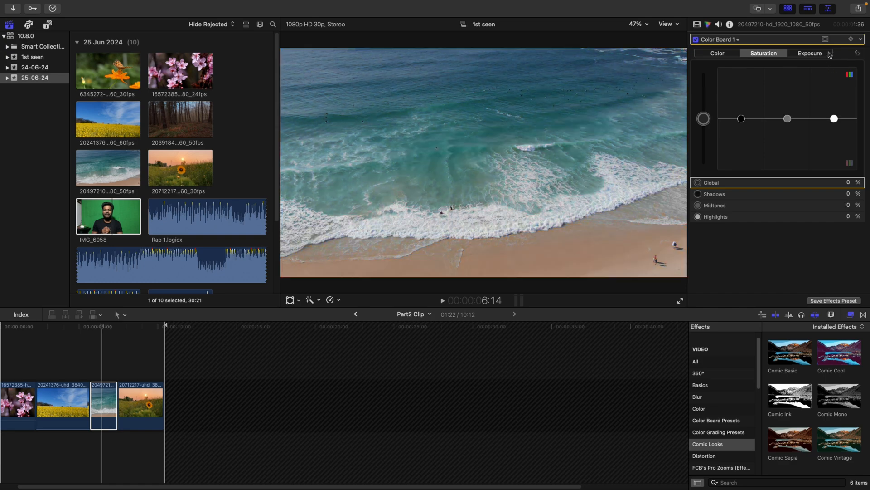
- Try exposure of 28% shadows, 8% midtones and 16% highlights on the yellow flower field clip
left_click(811, 55)
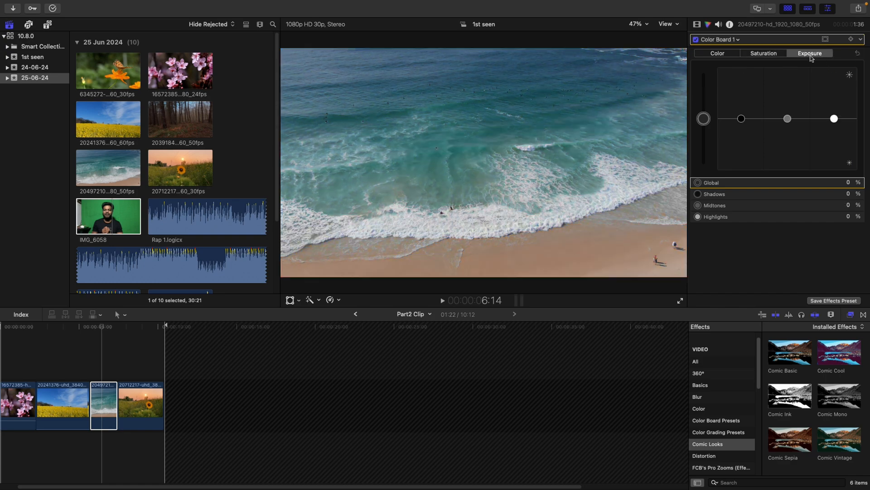
left_click(148, 387)
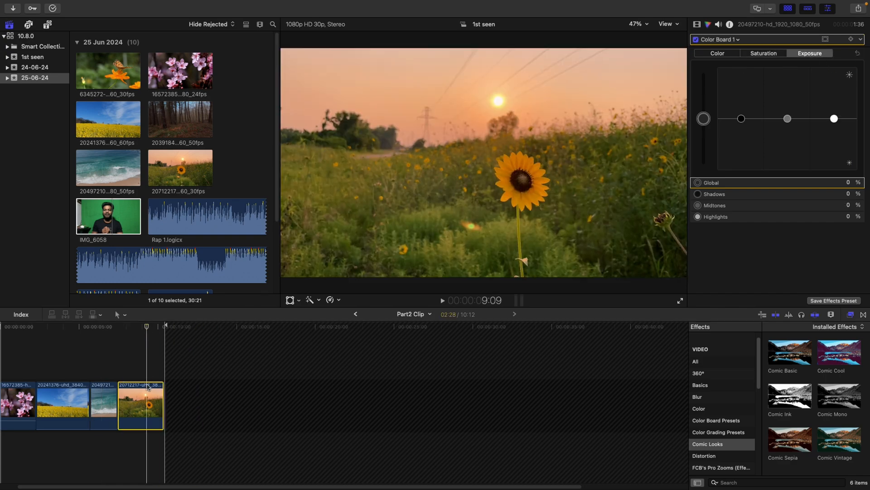
left_click(73, 394)
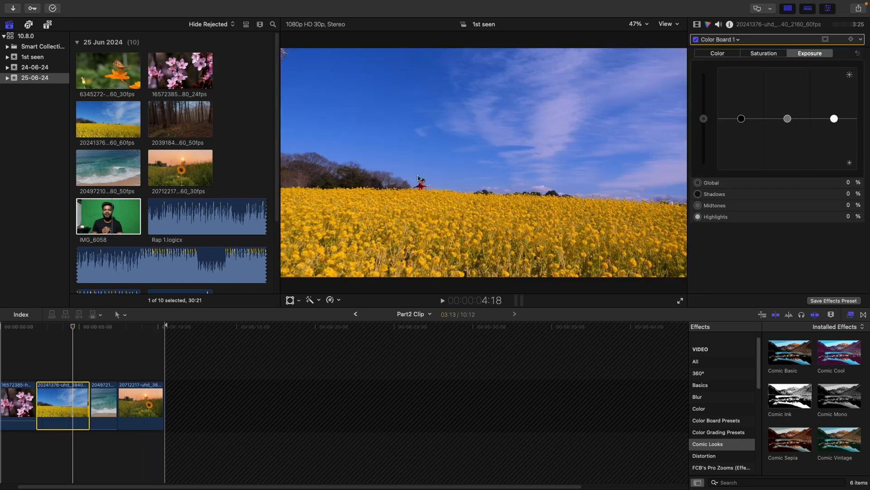
mouse_move(743, 119)
left_mouse_down()
mouse_move(748, 130)
mouse_move(742, 102)
left_mouse_up()
key("super+z")
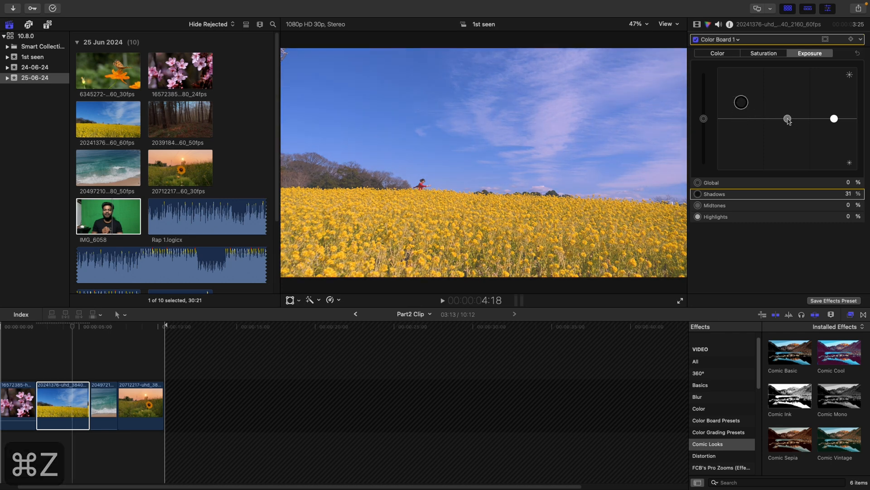
left_click_drag(790, 119, 834, 110)
left_click(743, 105)
left_click_drag(744, 106, 746, 108)
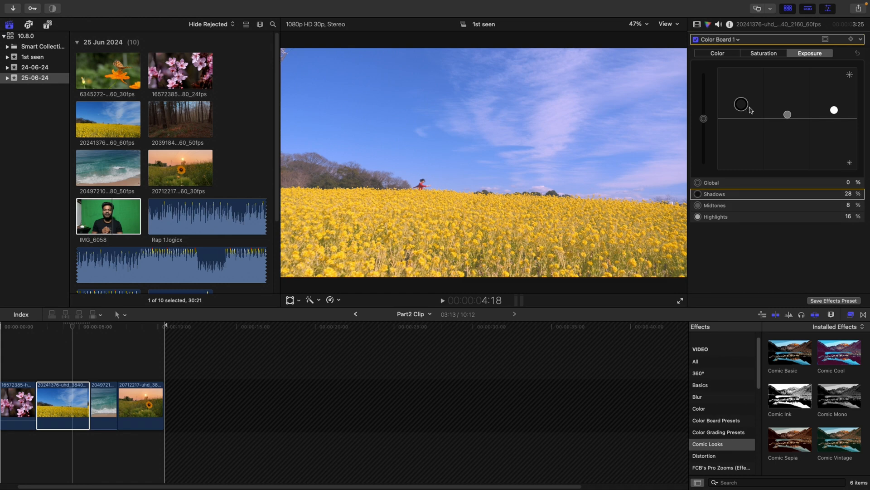
- Reset the yellow flower field clip's exposure and set shadows to -1%, midtones to -1% and highlights to 16%
left_click(858, 53)
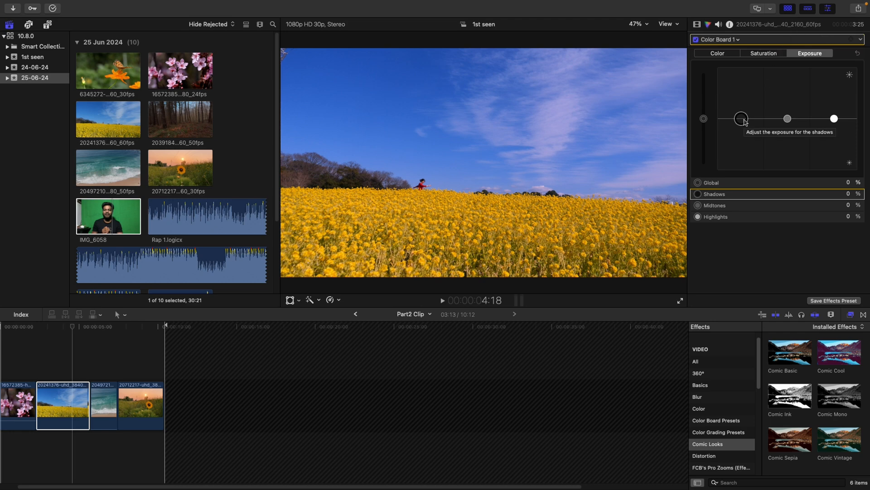
left_click_drag(745, 122, 834, 111)
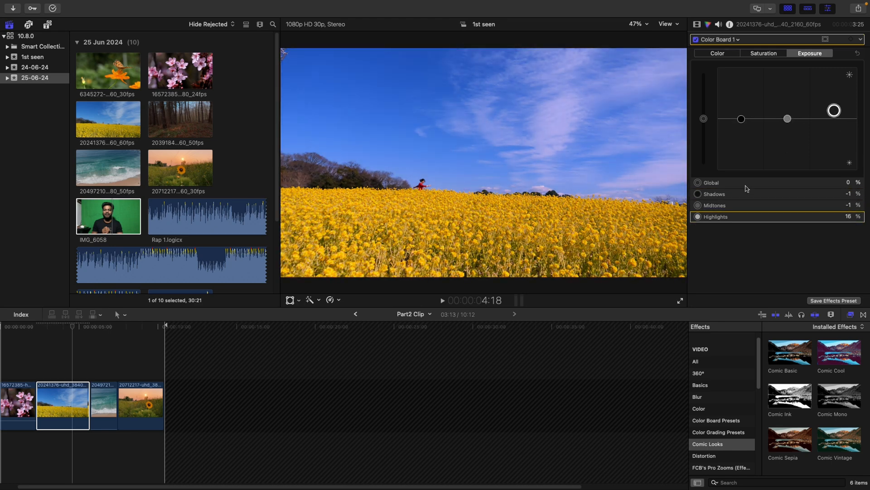
- Add the IMG_6058 green screen clip after the sunflower clip in the timeline and select it
left_click(97, 401)
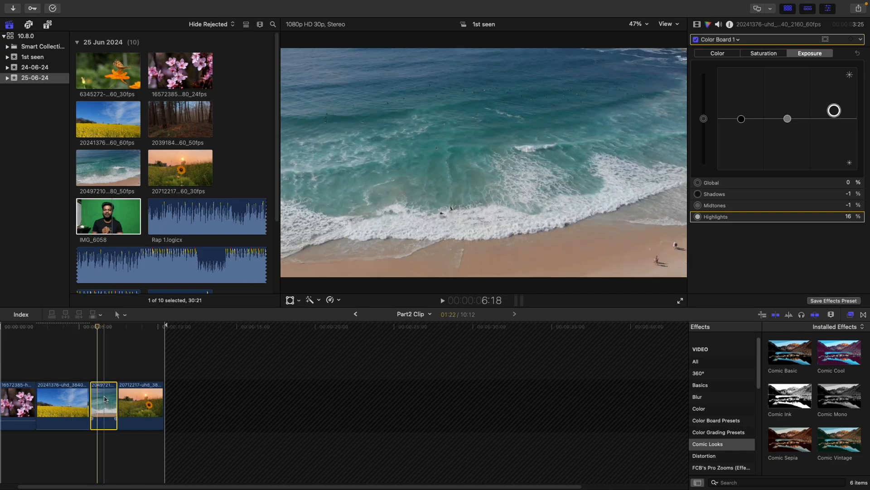
left_click_drag(108, 216, 196, 408)
left_click(249, 353)
left_click(292, 406)
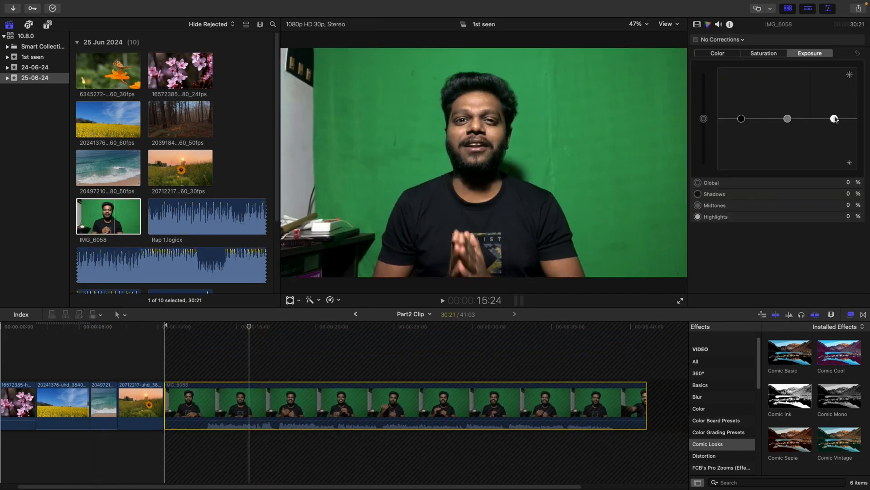
- Set the IMG_6058 clip's exposure to -13% shadows, 51% midtones, -19% highlights and 2% global
left_click_drag(834, 119, 834, 139)
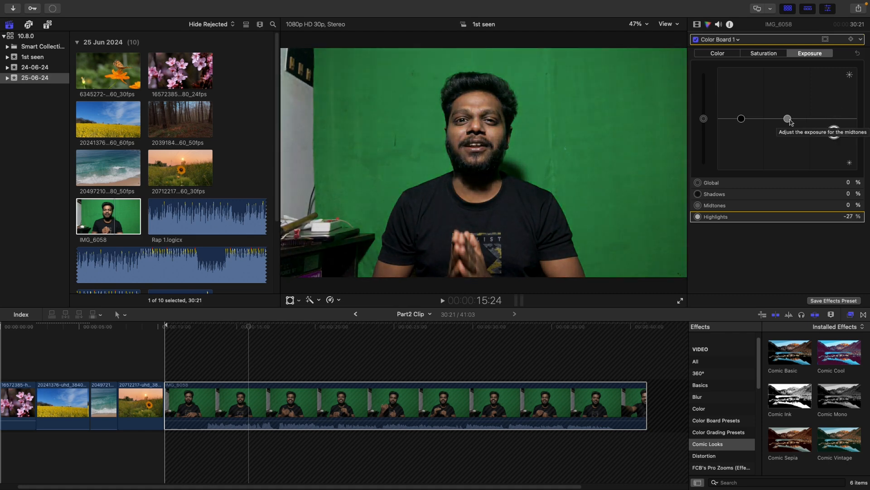
left_click_drag(789, 120, 789, 92)
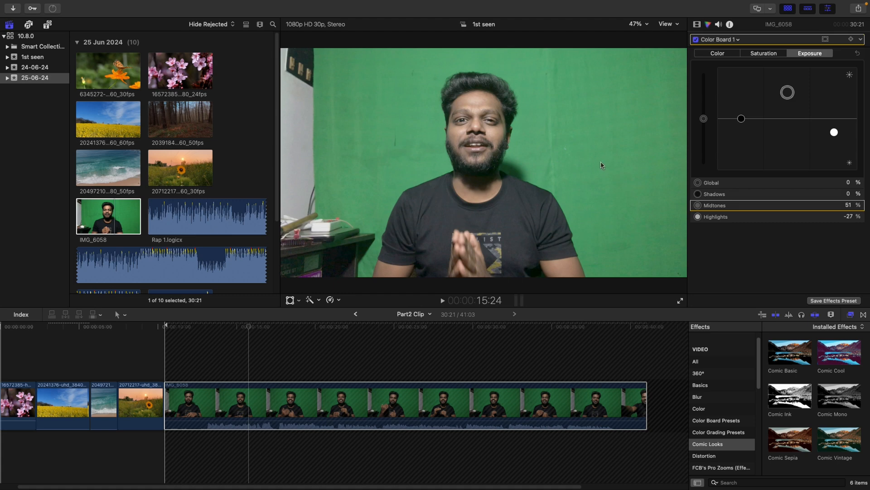
left_click_drag(743, 121, 746, 134)
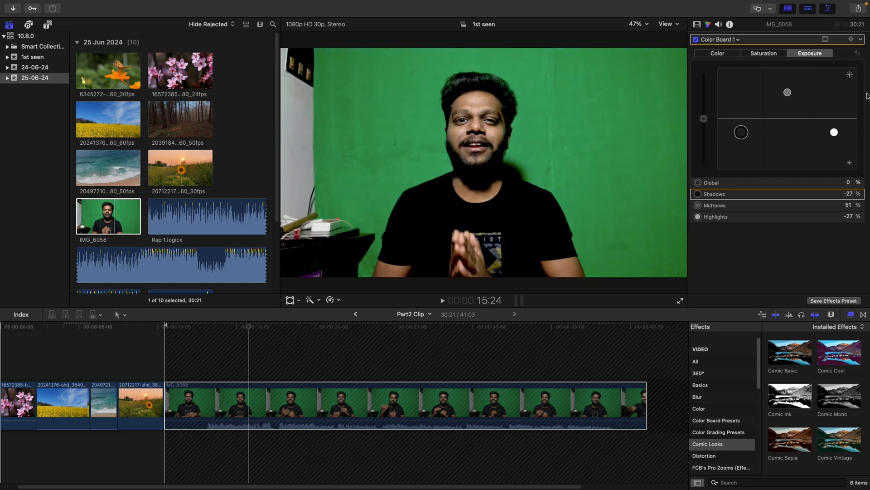
left_click_drag(742, 133, 744, 126)
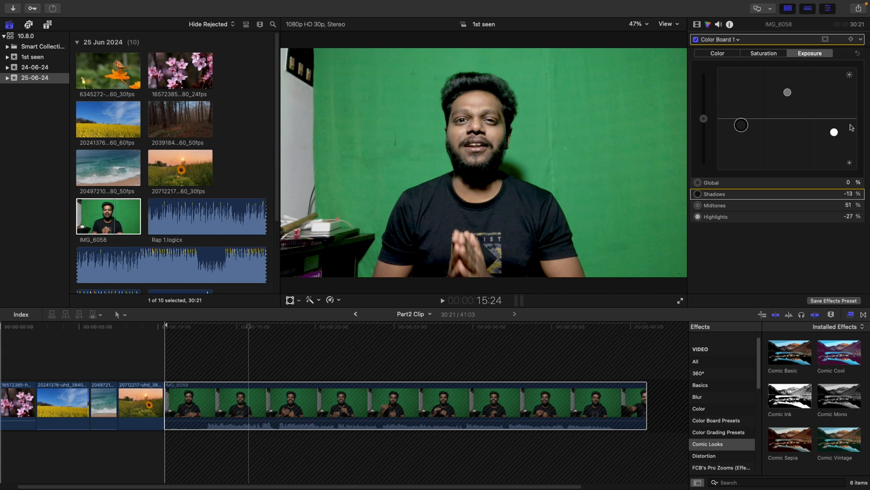
left_click_drag(834, 132, 835, 129)
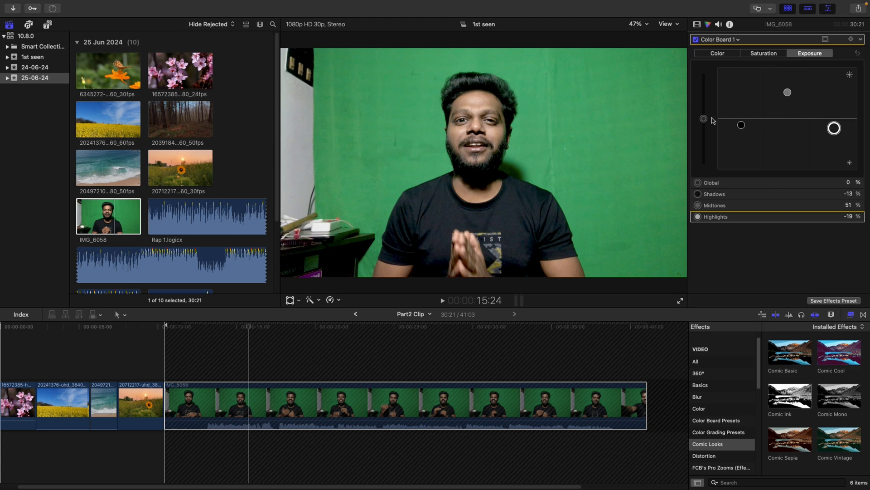
mouse_move(710, 119)
left_mouse_down()
mouse_move(710, 108)
mouse_move(719, 124)
mouse_move(712, 117)
left_mouse_up()
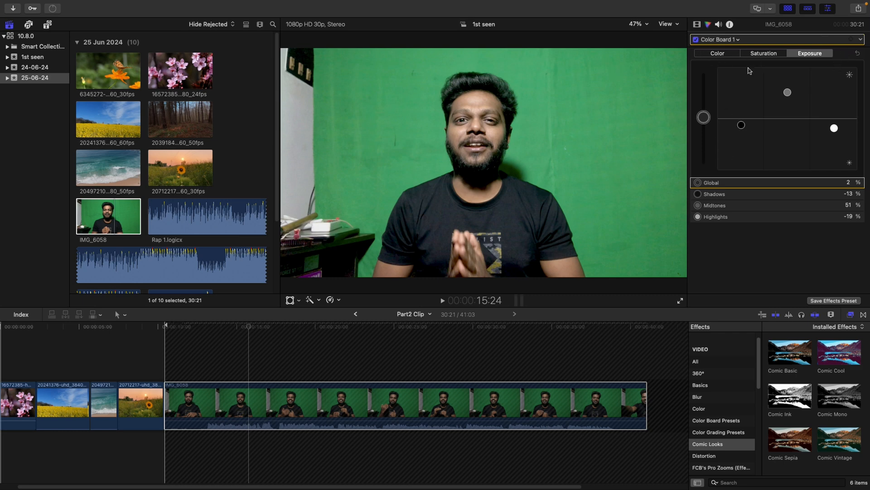
- Undo a trial blue midtone tint on the IMG_6058 clip and tint its highlights purple at 270° and 38%
left_click(724, 53)
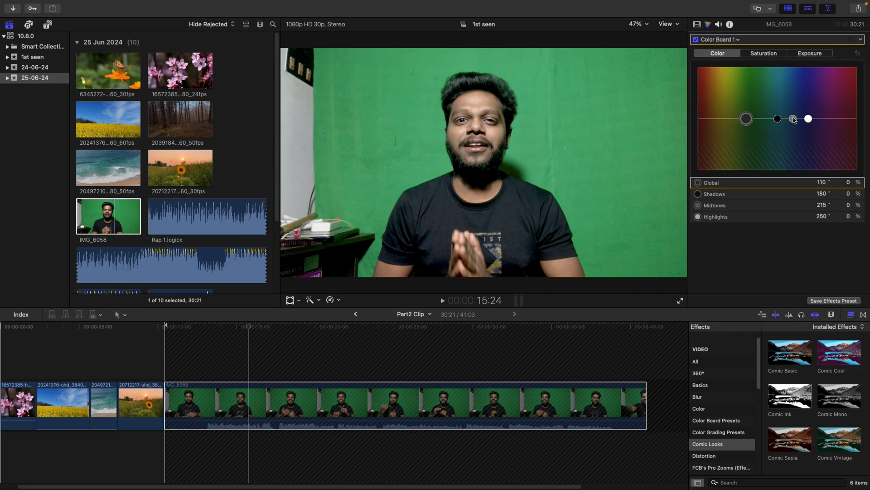
left_click_drag(794, 120, 804, 81)
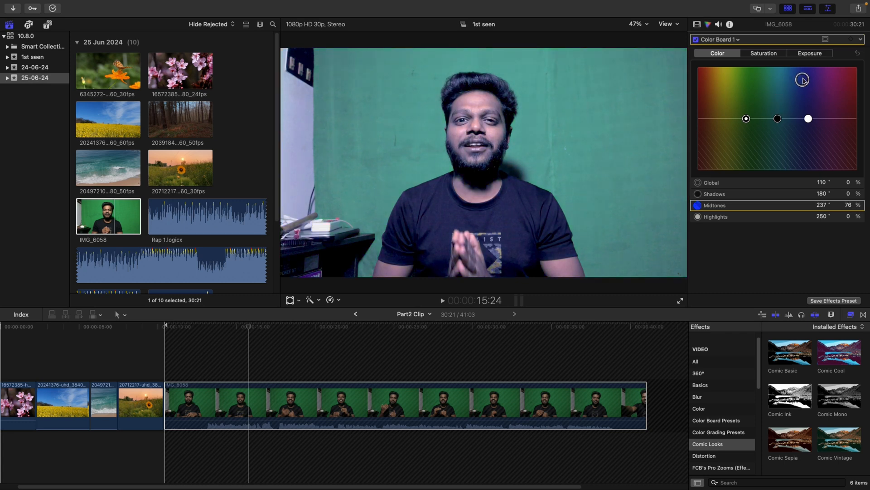
key("super+z")
left_click_drag(809, 119, 820, 99)
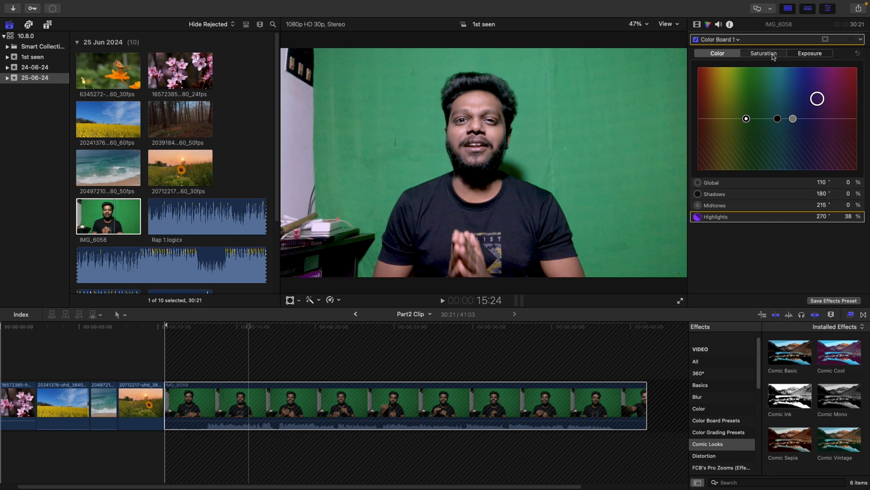
- Set the IMG_6058 clip's saturation to 18% shadows, 31% midtones, 8% highlights and 12% global
left_click(764, 53)
left_click(703, 118)
left_click_drag(705, 121, 706, 111)
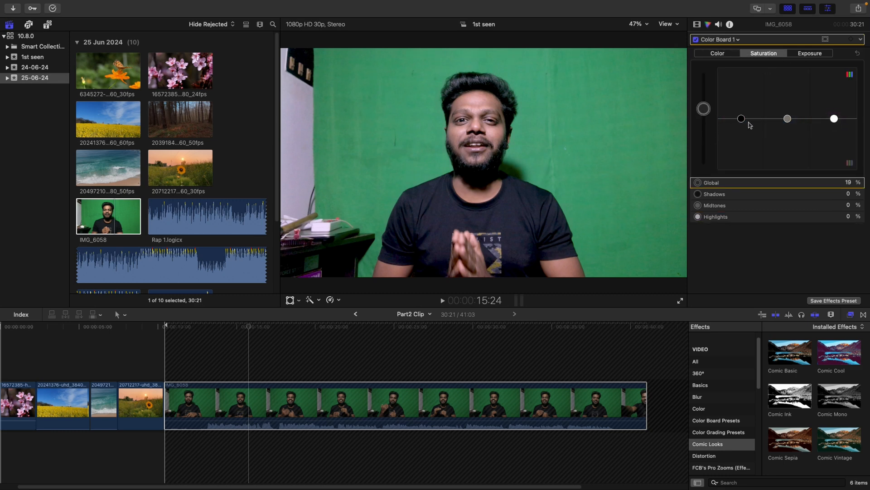
left_click_drag(783, 121, 788, 164)
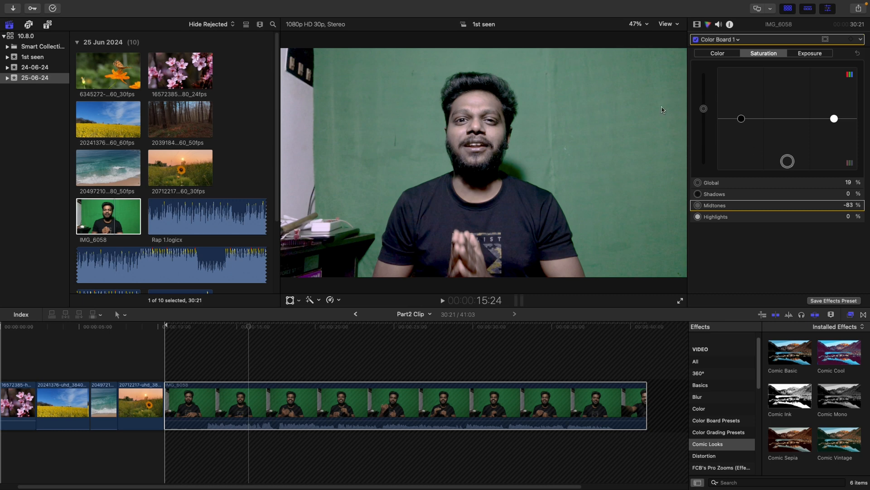
left_click_drag(787, 160, 754, 117)
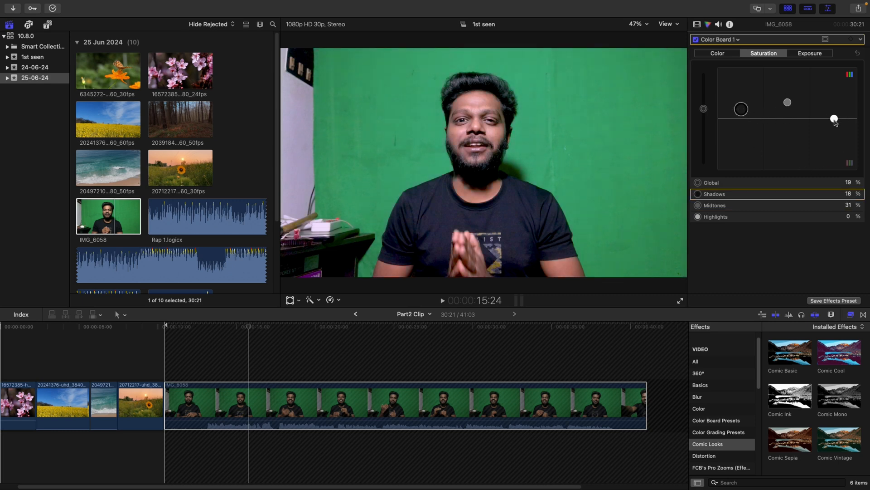
left_click_drag(835, 119, 835, 114)
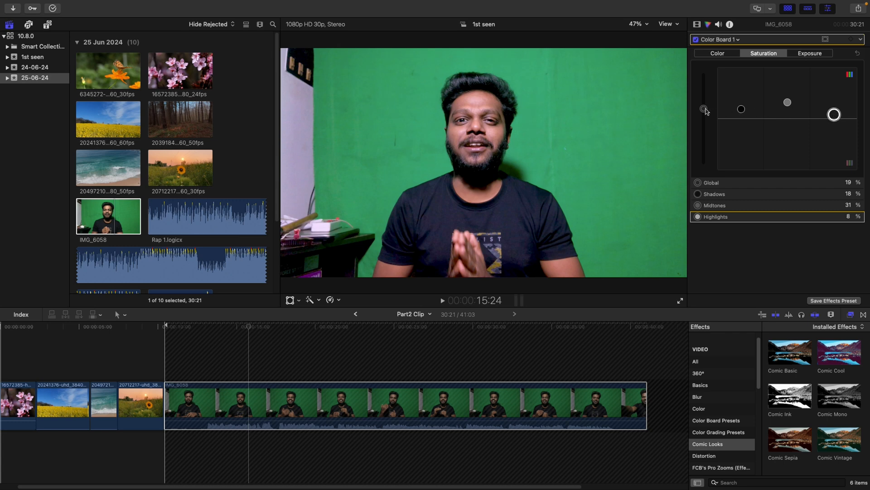
left_click_drag(705, 110, 710, 114)
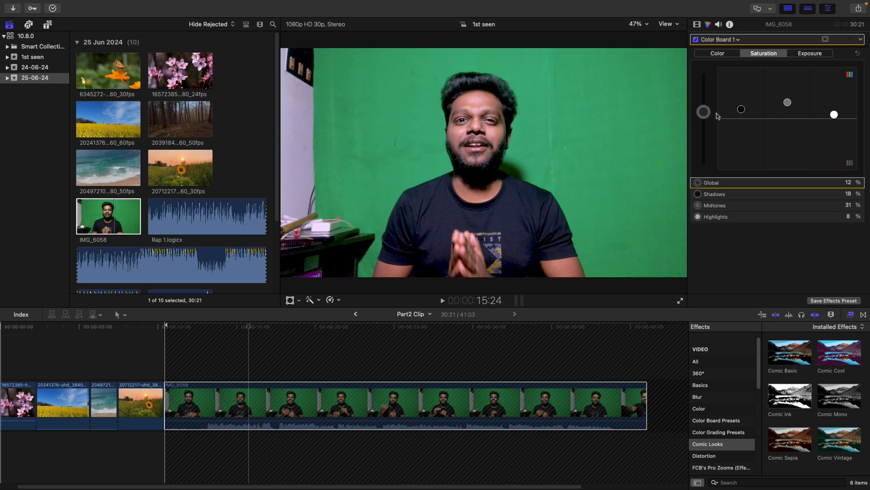
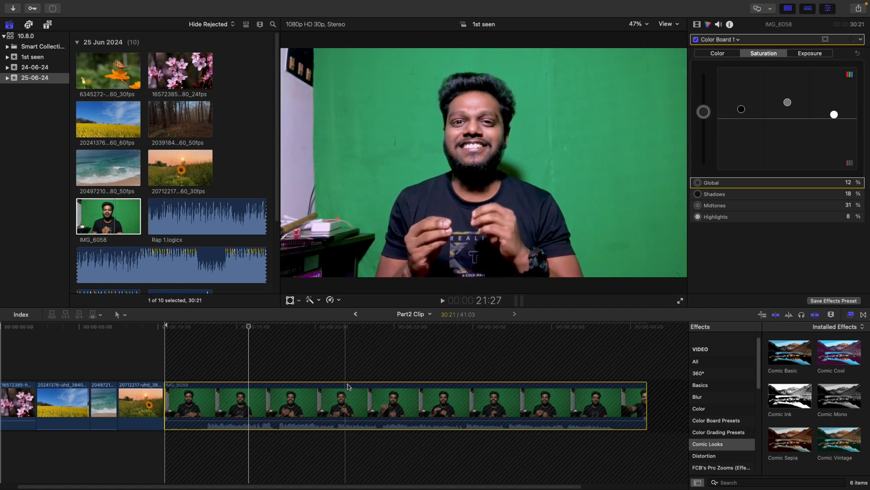
- Return to the Part2 project, preview the end of the compound clip and extend the clip to a duration of 39:19
left_click(356, 314)
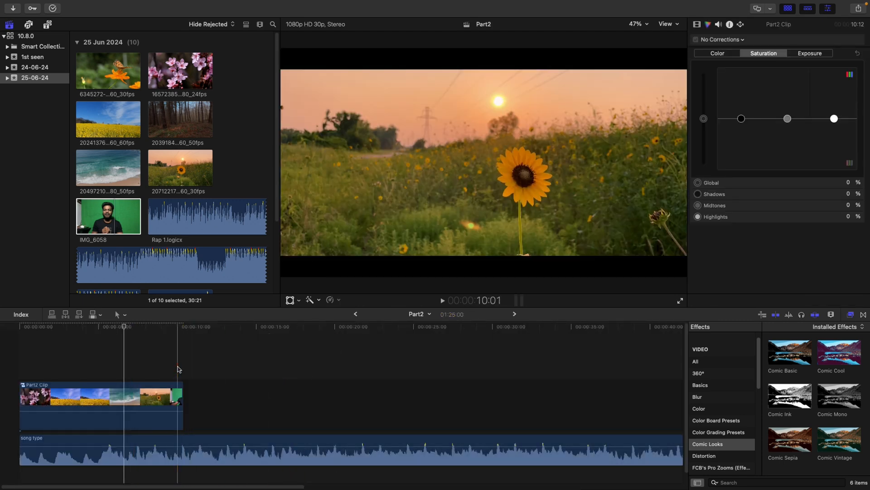
left_click(178, 369)
key("space")
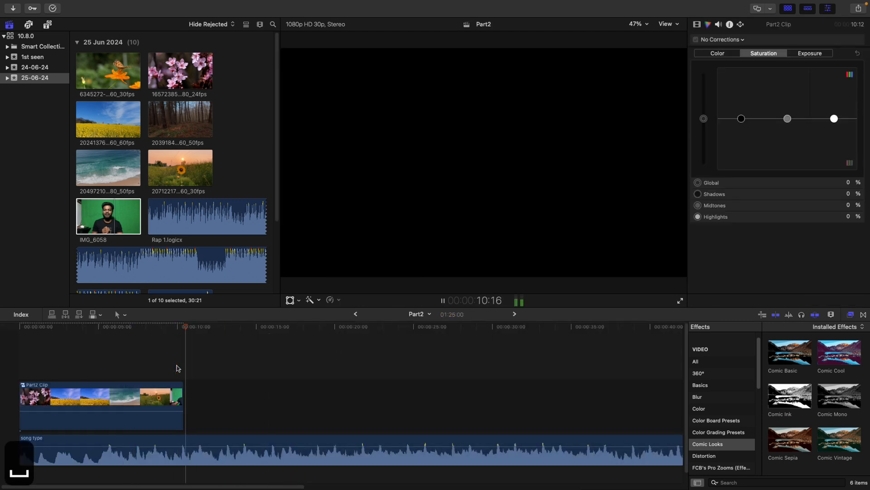
key("space")
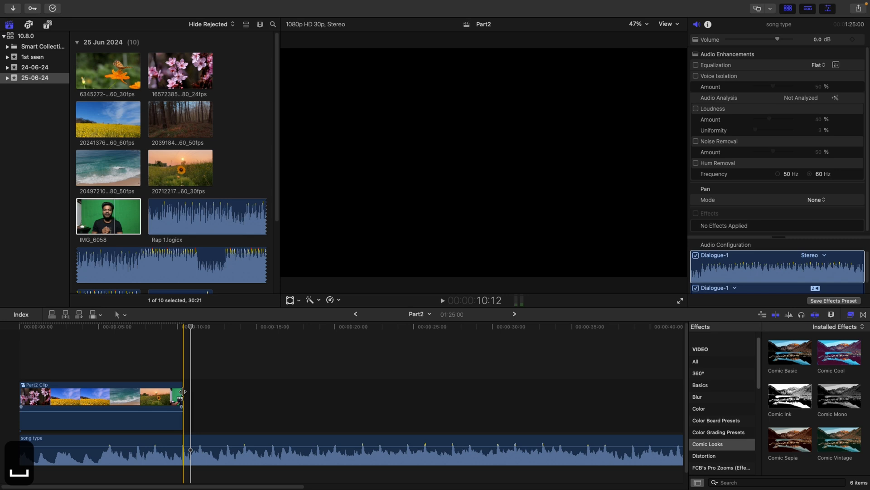
left_click_drag(181, 392, 643, 393)
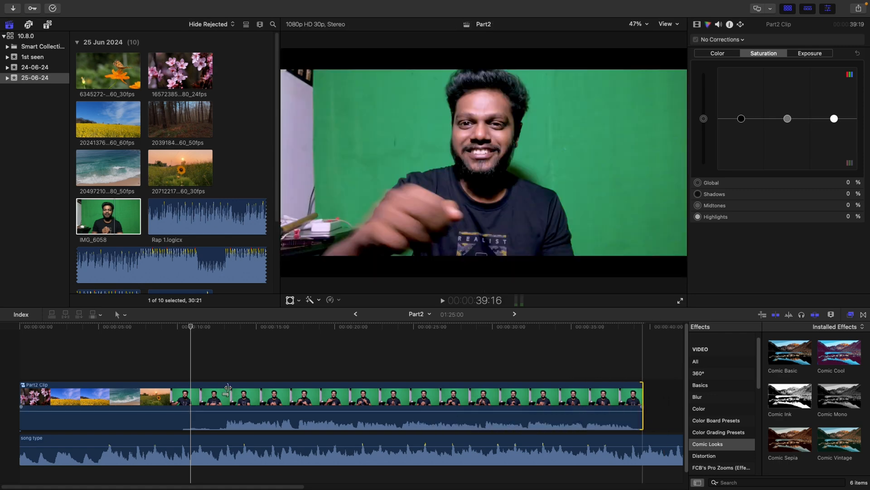
- Open the Part2 compound clip and apply the Draw Mask effect from Masks and Keying to the IMG_6058 clip
double_click(228, 390)
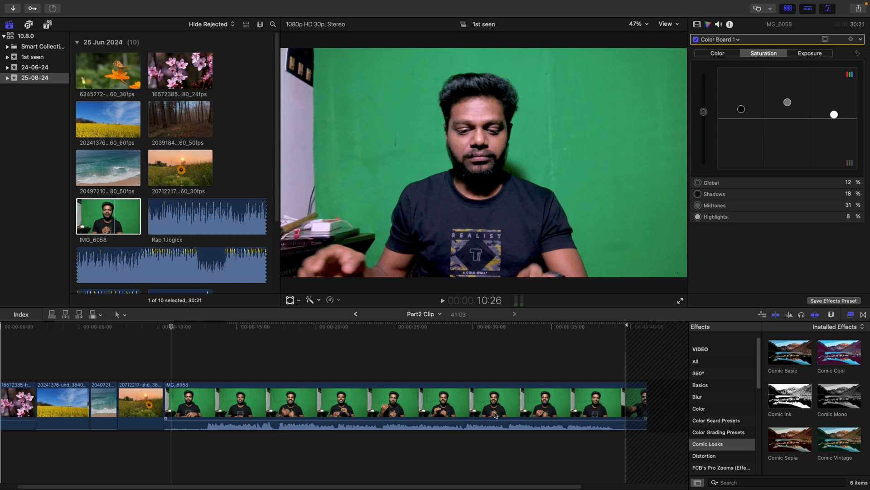
left_click(342, 393)
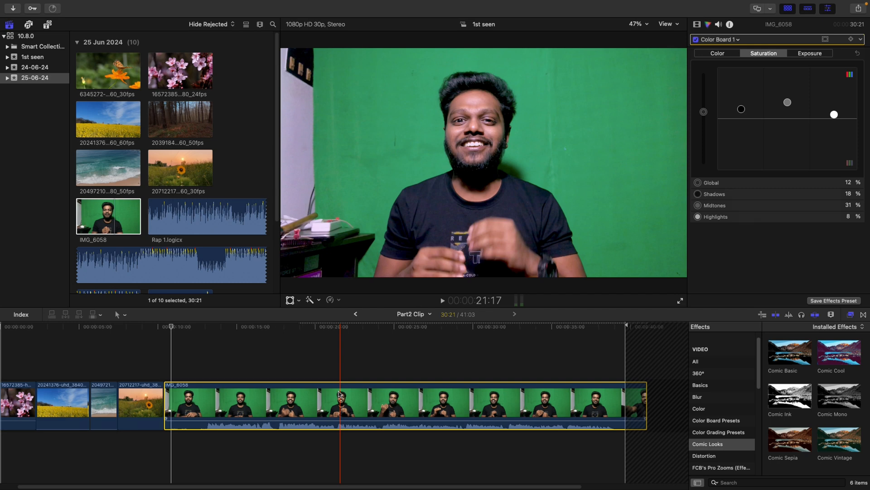
left_click(851, 315)
left_click(851, 316)
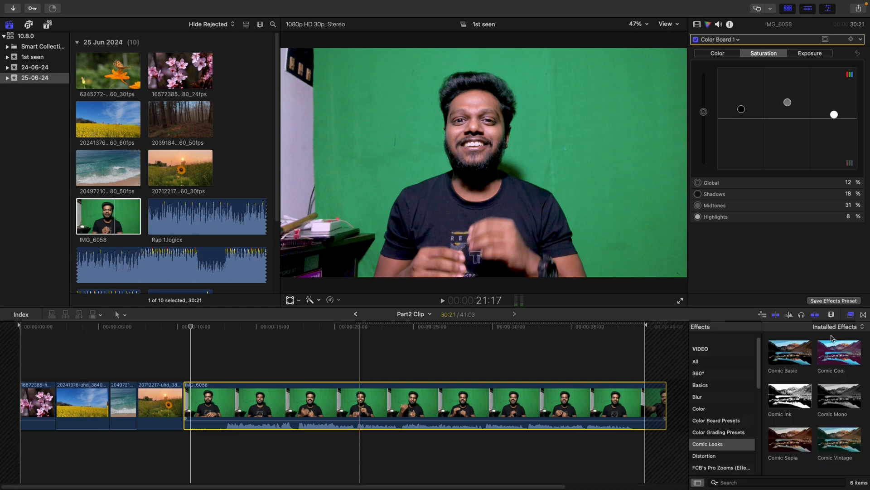
scroll(716, 426, "down", 3)
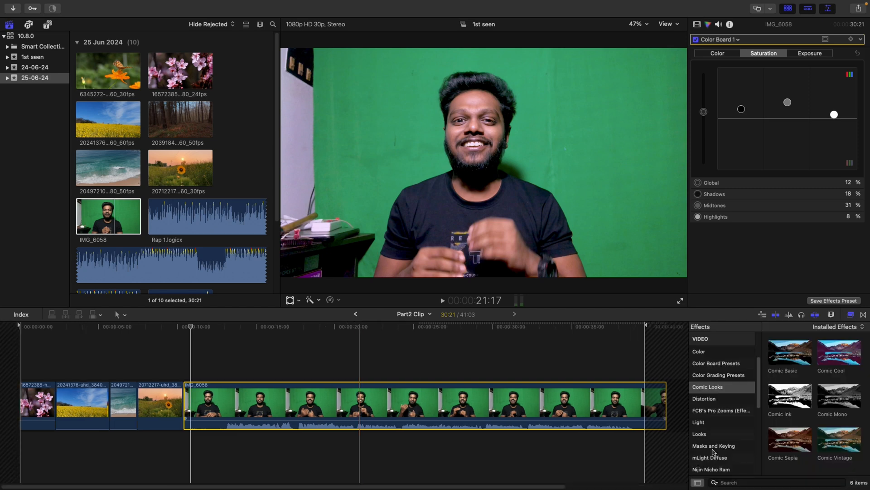
left_click(723, 447)
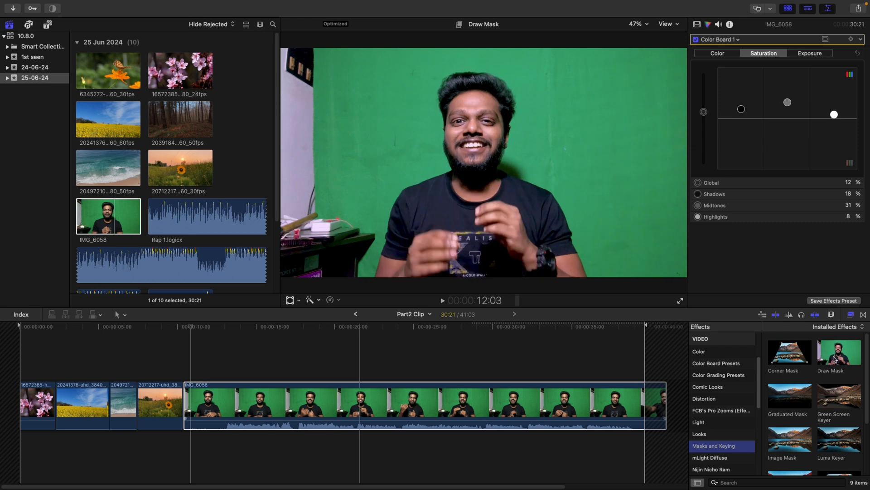
mouse_move(823, 362)
left_mouse_down()
mouse_move(777, 394)
mouse_move(351, 406)
left_mouse_up()
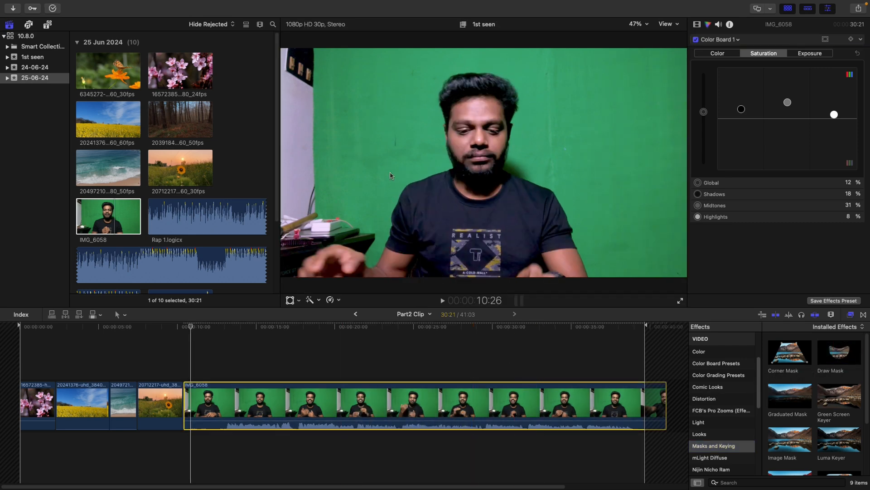
- Select the Draw Mask effect in the clip's video settings and move the clip with Transform to position X 7.0 px, Y 3.5 px
left_click(698, 26)
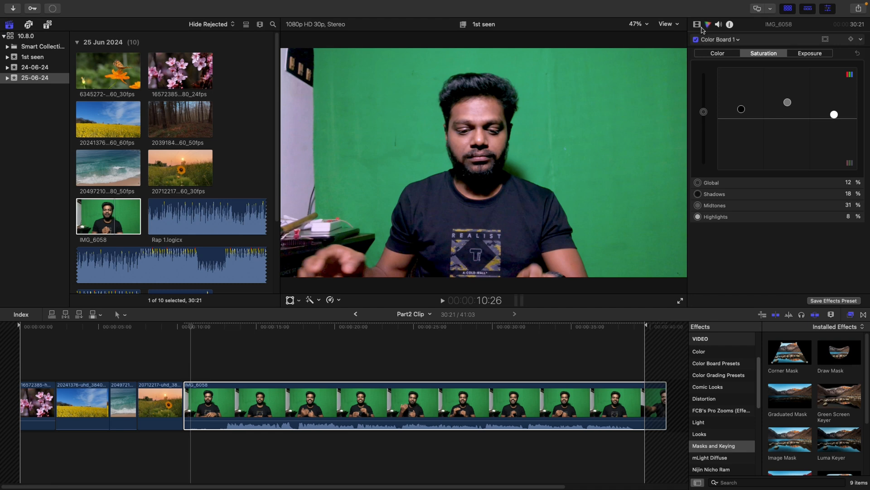
left_click(697, 25)
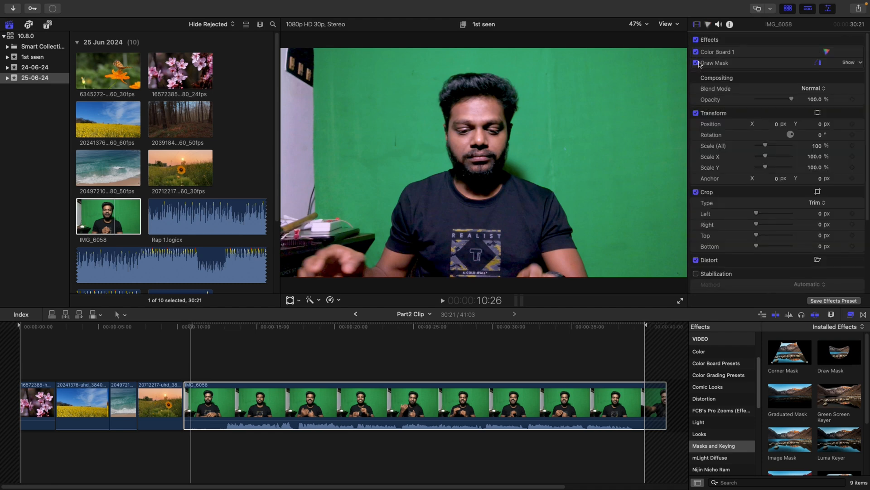
left_click(721, 63)
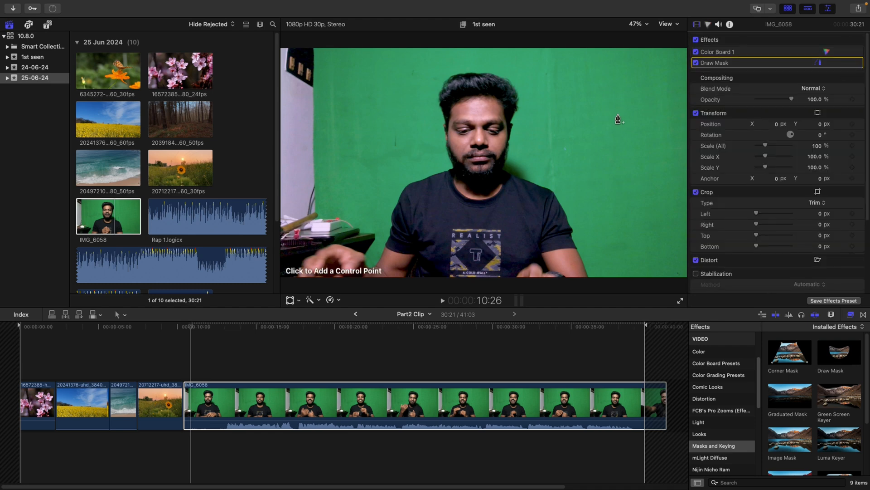
right_click(347, 163)
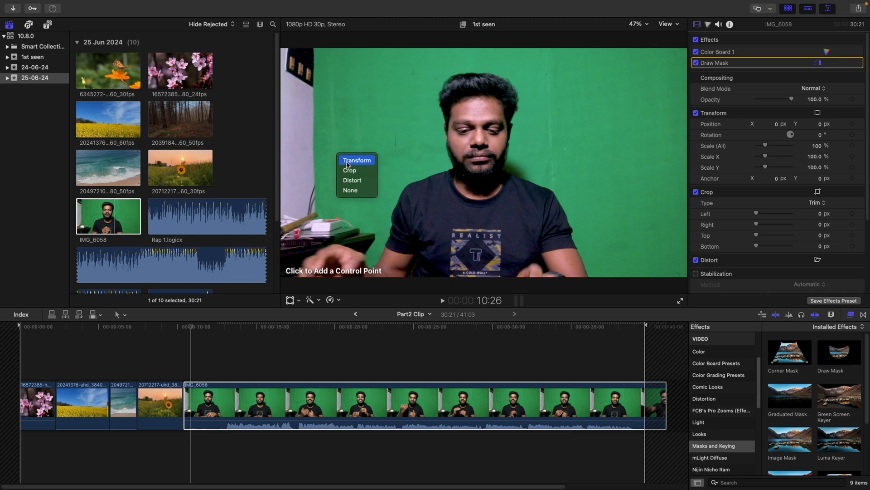
left_click(359, 159)
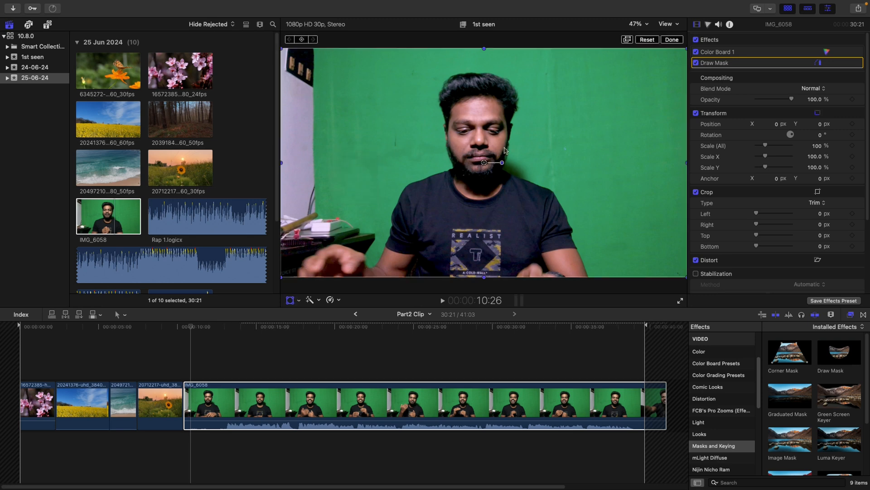
left_click_drag(485, 136, 483, 135)
left_click_drag(413, 134, 416, 134)
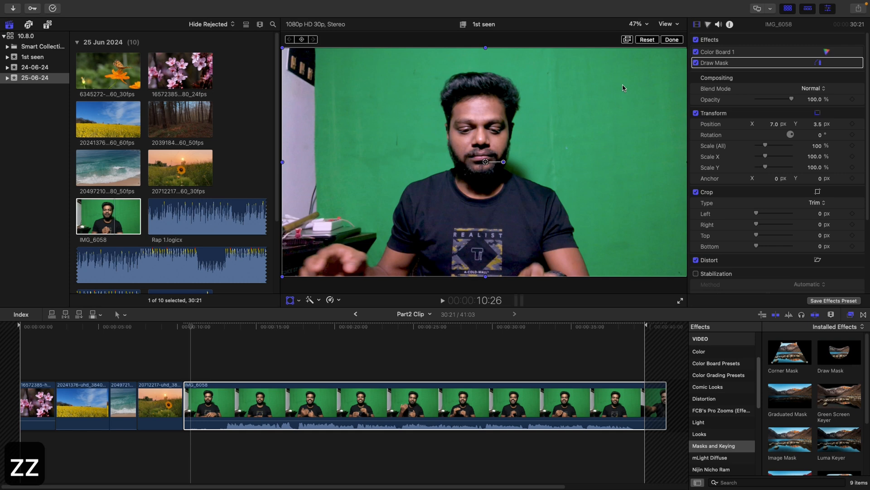
left_click(670, 41)
key("alt+super+8")
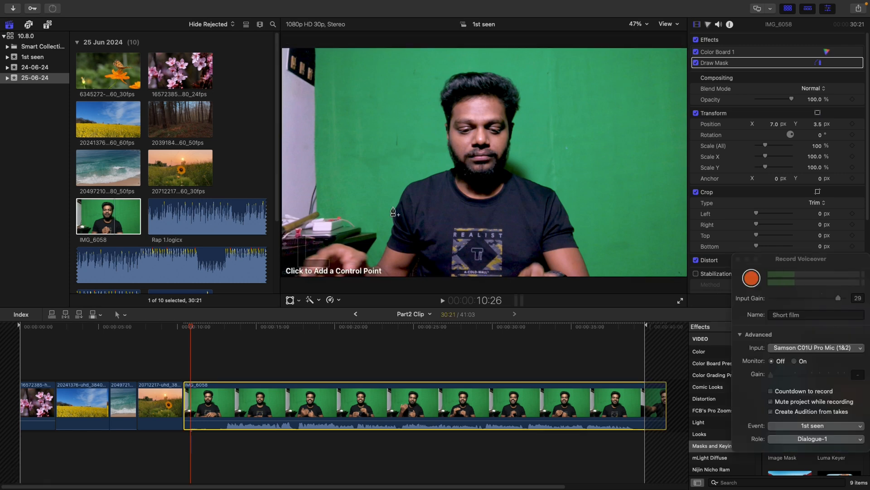
- Draw a closed polygonal mask around the presenter, from beside the lower arm over the head and below the frame's lower edge
left_click(719, 64)
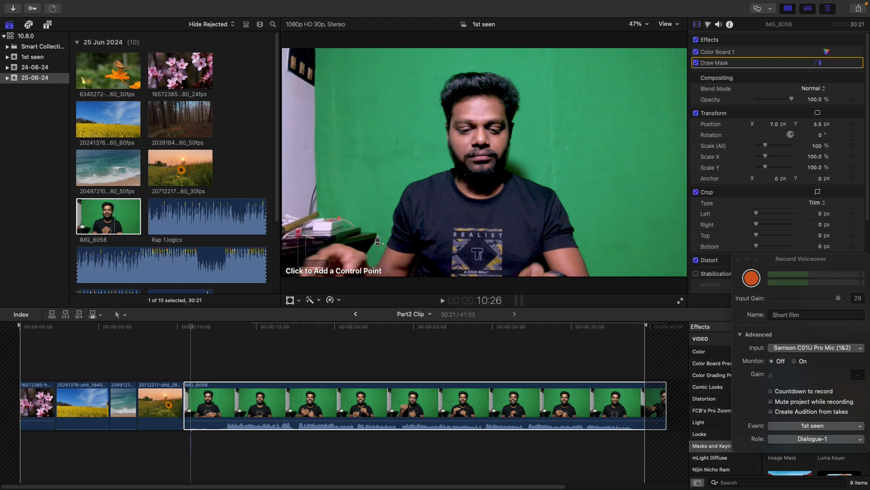
left_click(369, 257)
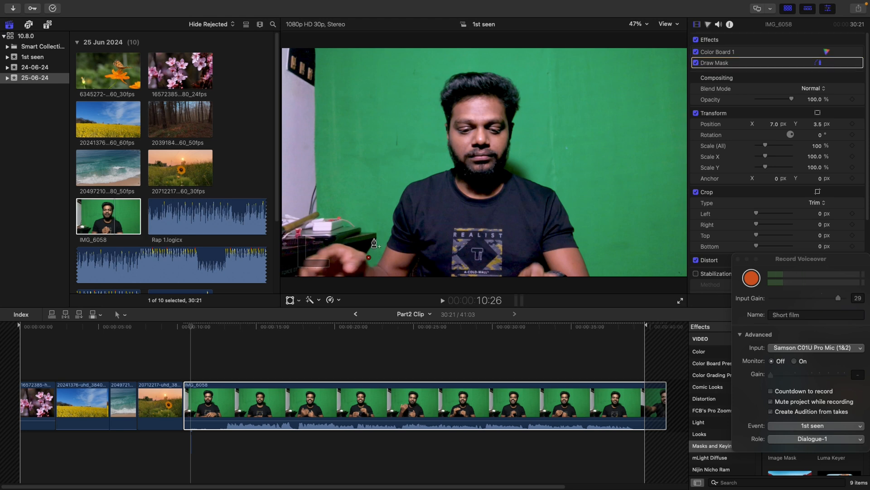
left_click(380, 227)
left_click(373, 193)
left_click(393, 77)
left_click(452, 49)
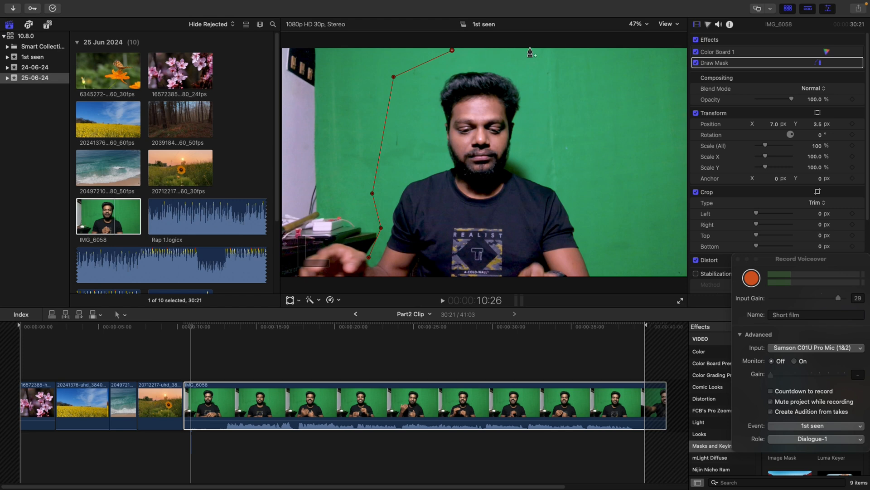
left_click(536, 52)
left_click(580, 110)
left_click(595, 178)
left_click(635, 263)
left_click(633, 276)
left_click(369, 283)
left_click(369, 258)
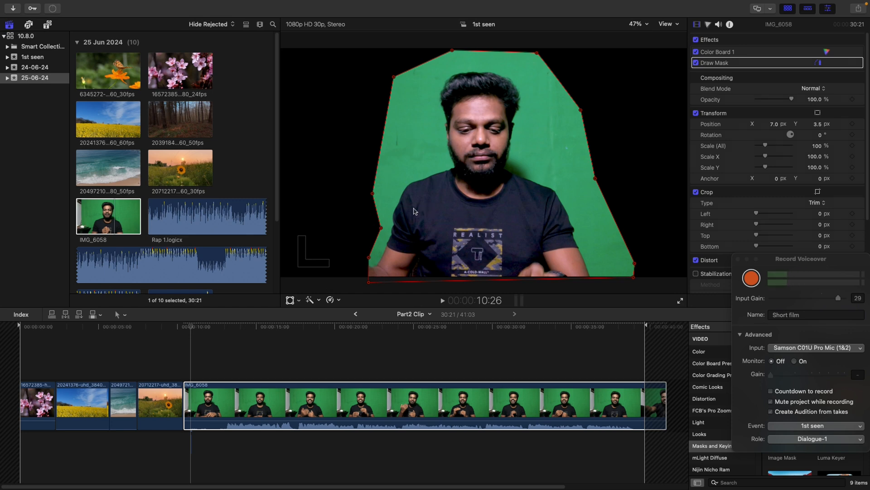
key("super+z")
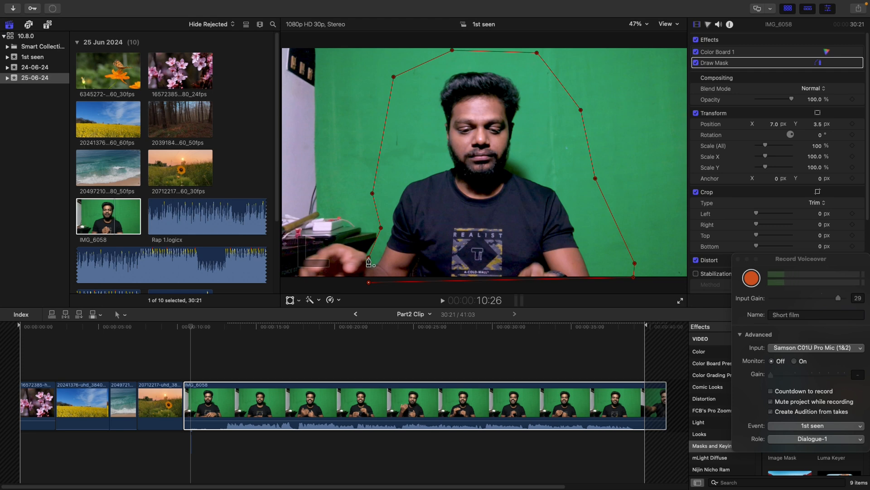
left_click(369, 259)
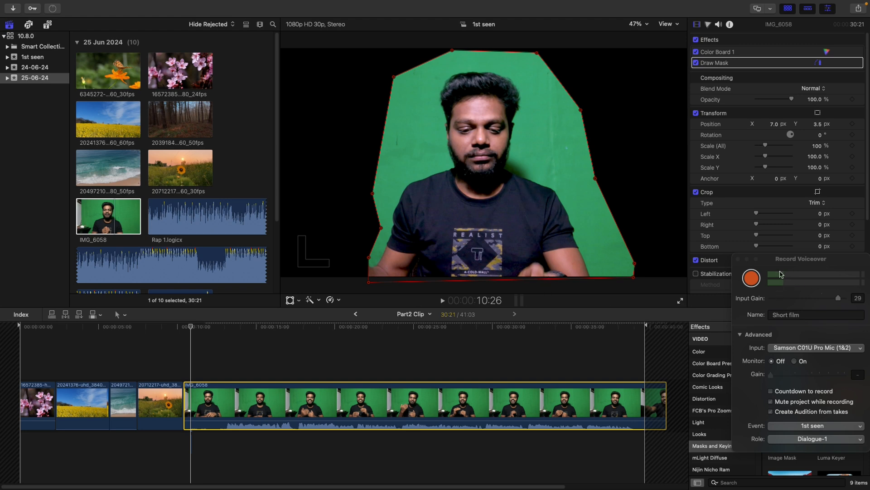
key("super+Tab")
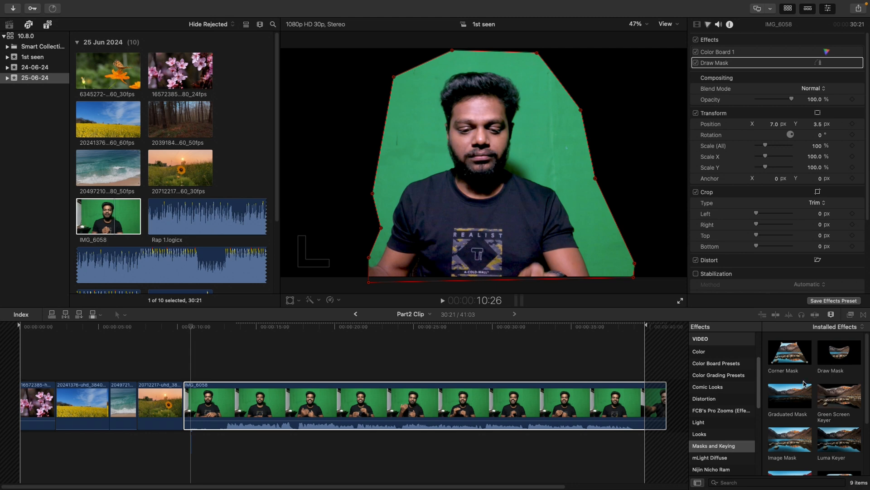
- Apply the Green Screen Keyer effect to the masked IMG_6058 clip
left_click(836, 399)
left_click_drag(833, 406, 552, 433)
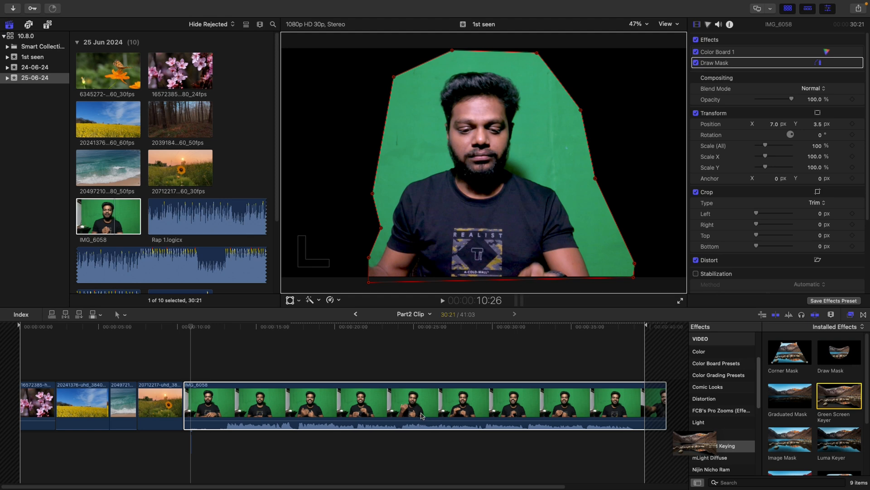
left_click_drag(421, 416, 412, 403)
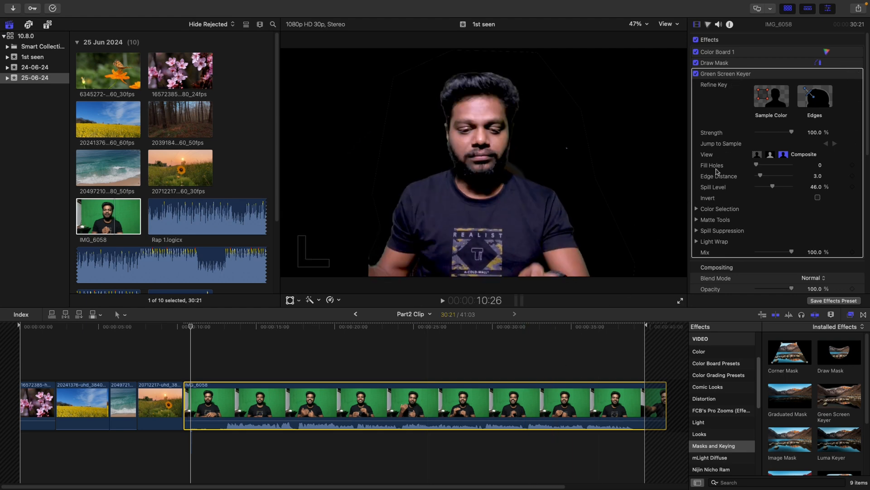
- Try the Manual graph in the keyer's Color Selection, return to Scrub Boxes and adjust the Luma range
left_click(697, 208)
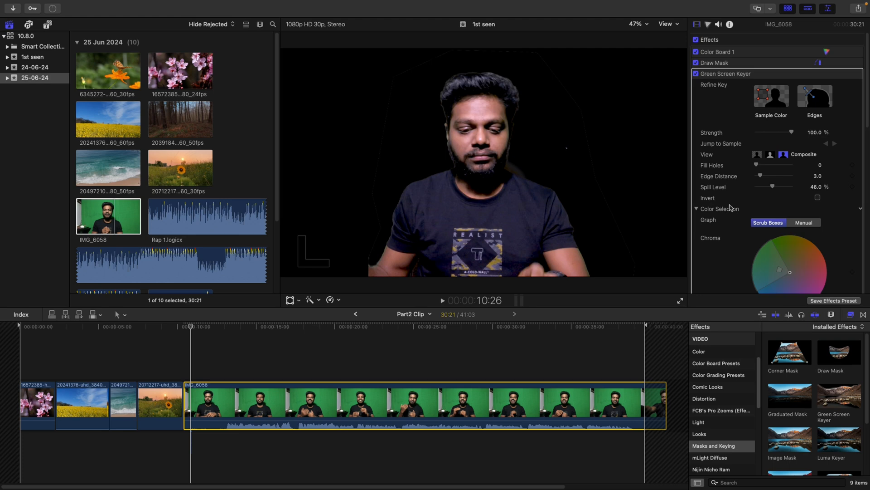
scroll(771, 204, "down", 3)
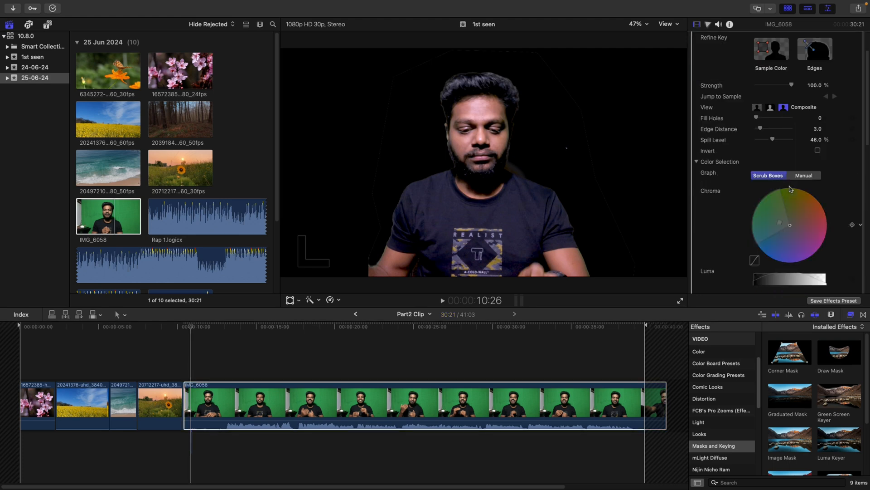
left_click(803, 175)
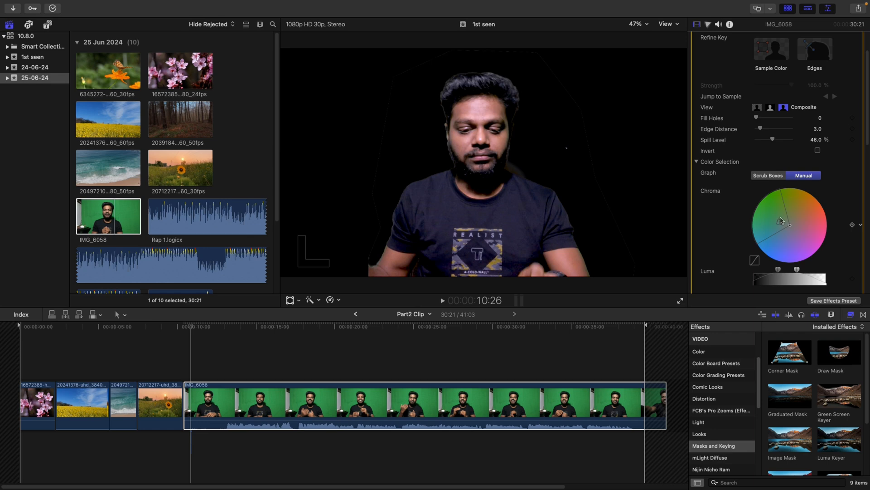
left_click(781, 219)
left_click(775, 175)
scroll(781, 231, "down", 3)
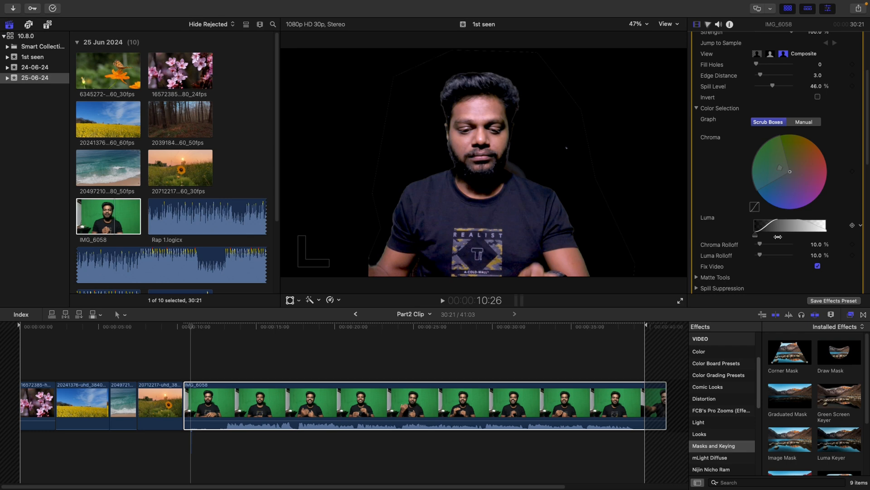
left_click_drag(753, 230, 792, 236)
scroll(756, 254, "down", 3)
scroll(753, 250, "down", 1)
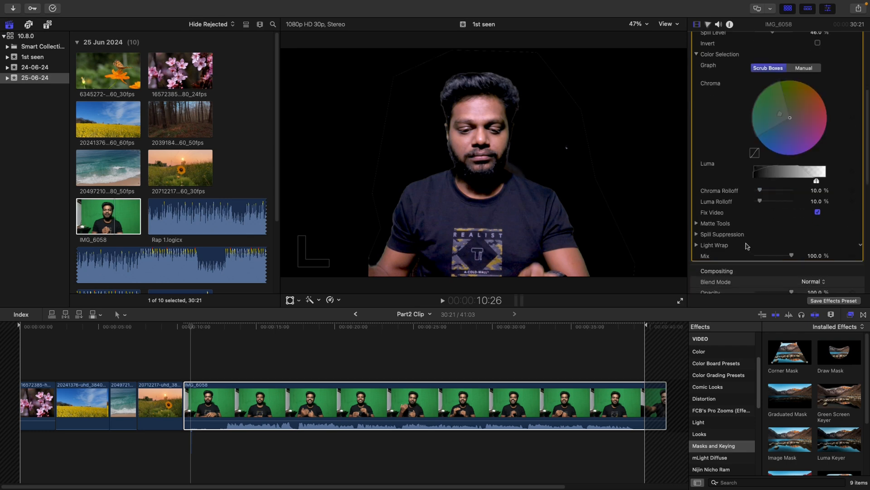
- Shift the midtone Levels handle of the keyer's Matte Tools toward white and check the key at 23:27
left_click(696, 223)
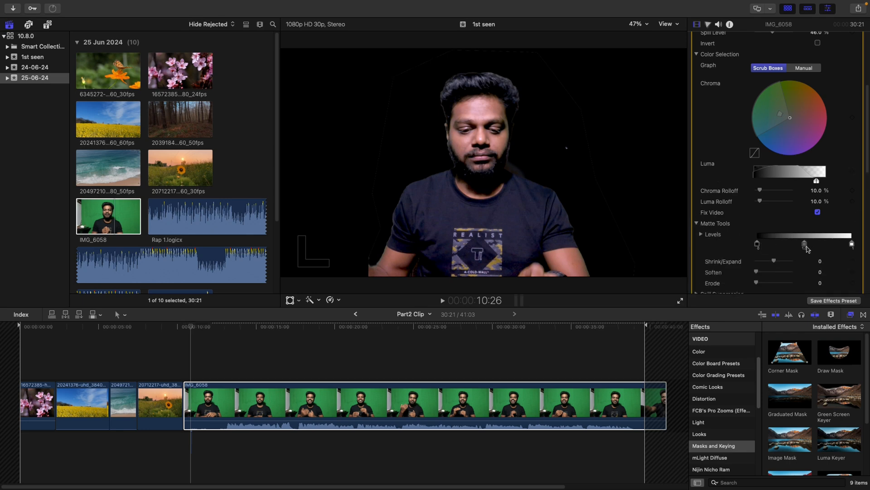
left_click_drag(806, 247, 840, 263)
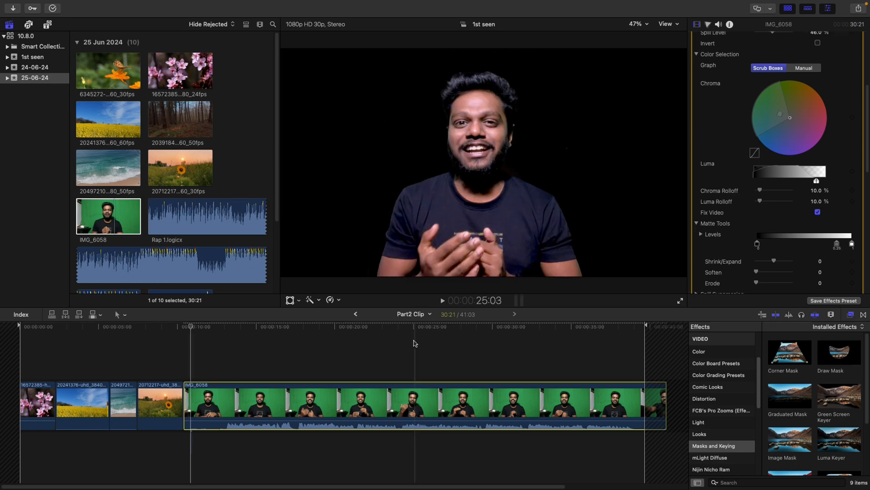
left_click(388, 337)
left_click(396, 332)
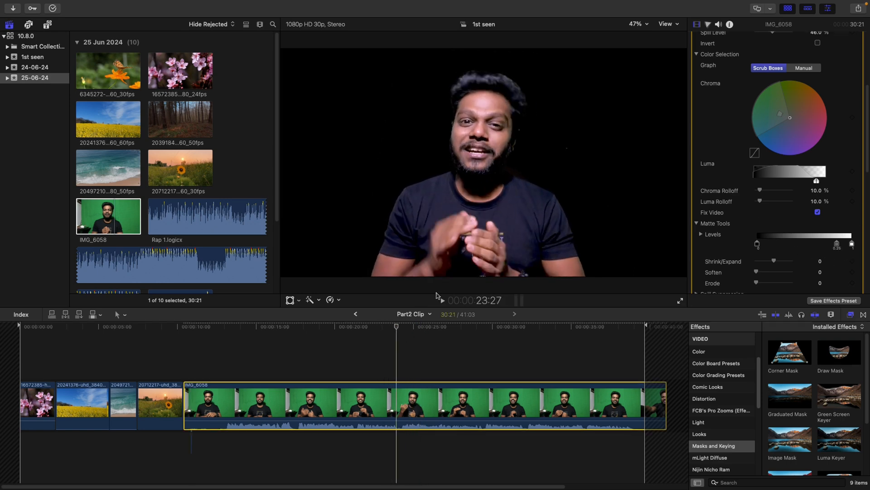
- Try the Spill Contrast black point in the keyer's Spill Suppression and set its white point to 0.88
scroll(836, 252, "down", 5)
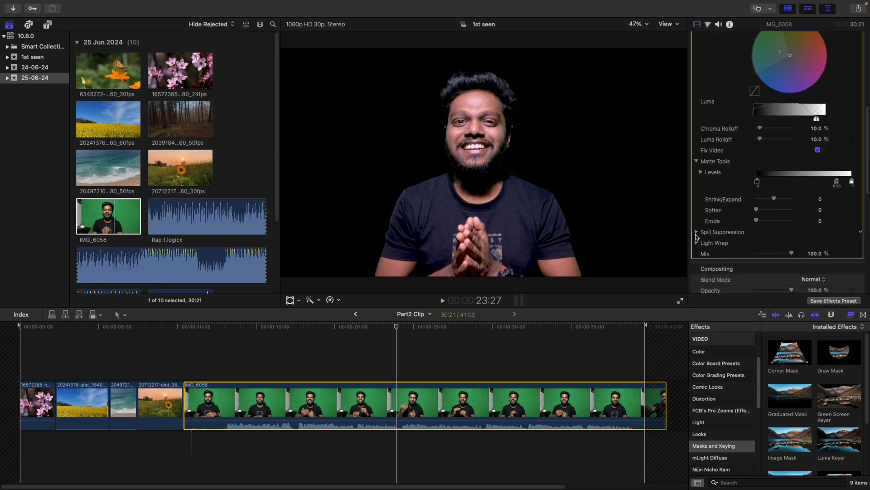
left_click(696, 232)
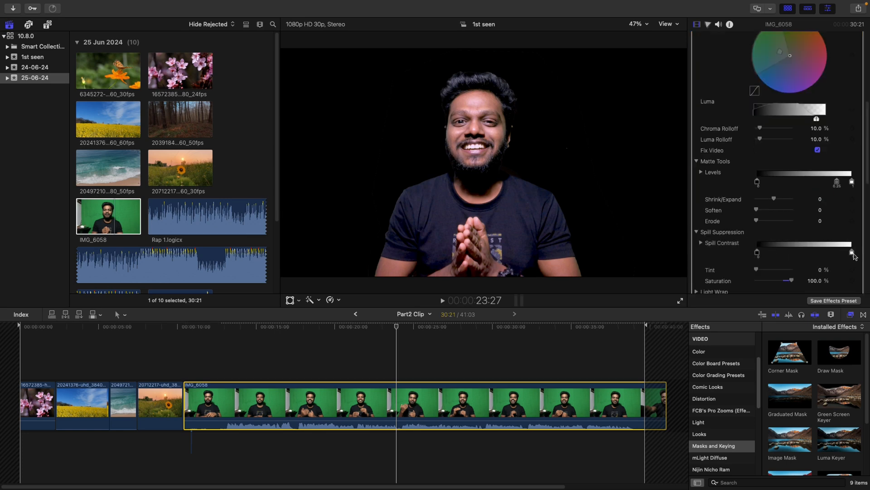
mouse_move(854, 255)
left_mouse_down()
mouse_move(764, 258)
mouse_move(852, 256)
left_mouse_up()
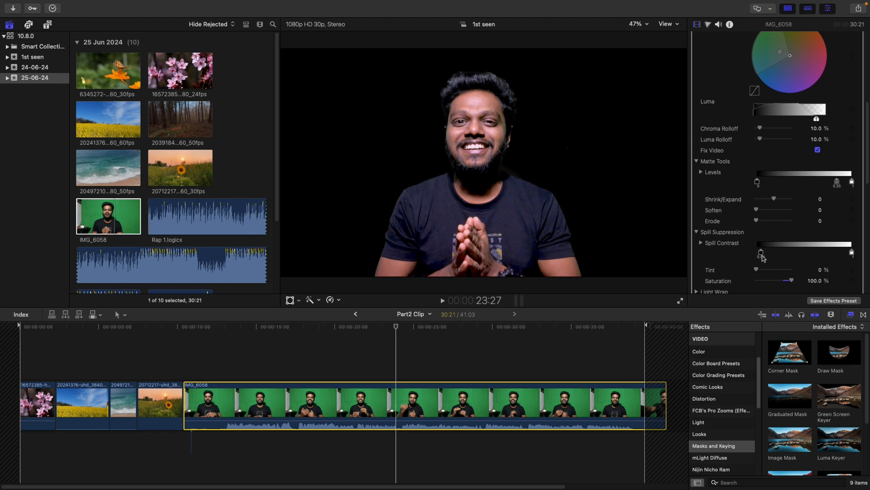
mouse_move(757, 253)
left_mouse_down()
mouse_move(804, 257)
mouse_move(758, 256)
left_mouse_up()
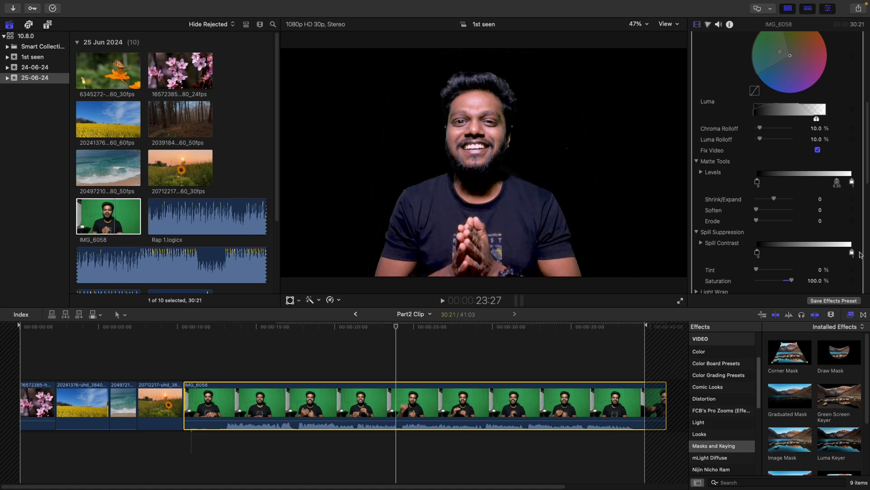
left_click_drag(854, 256, 798, 259)
left_click_drag(773, 259, 813, 258)
left_click_drag(819, 299, 846, 315)
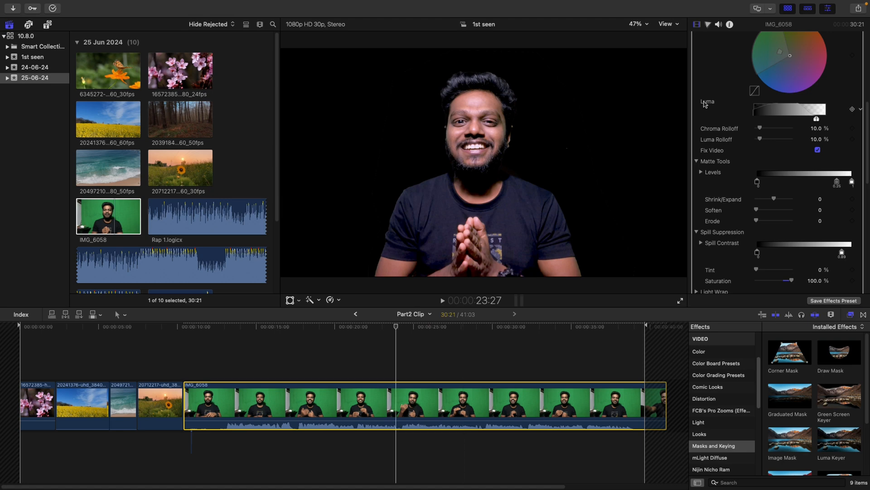
- Reshape the Draw Mask outline beside the presenter's head and shoulder on the picture's right side, and play the clip to check it
scroll(741, 115, "up", 10)
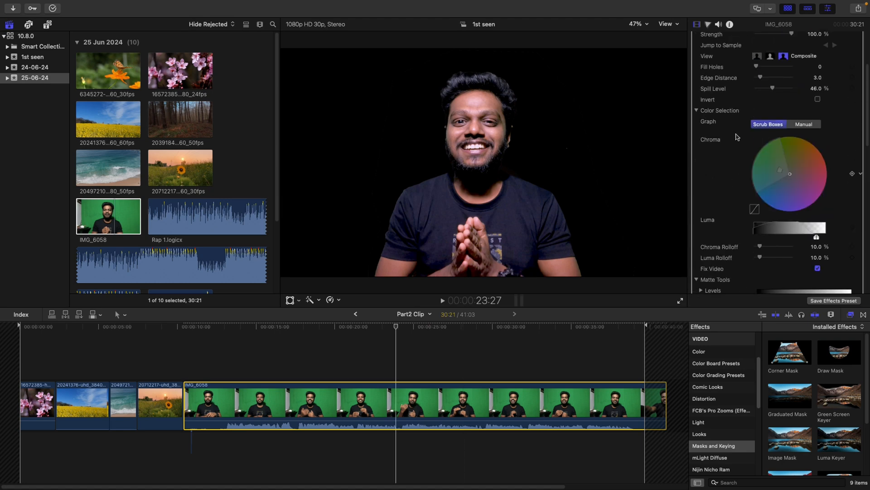
left_click(735, 64)
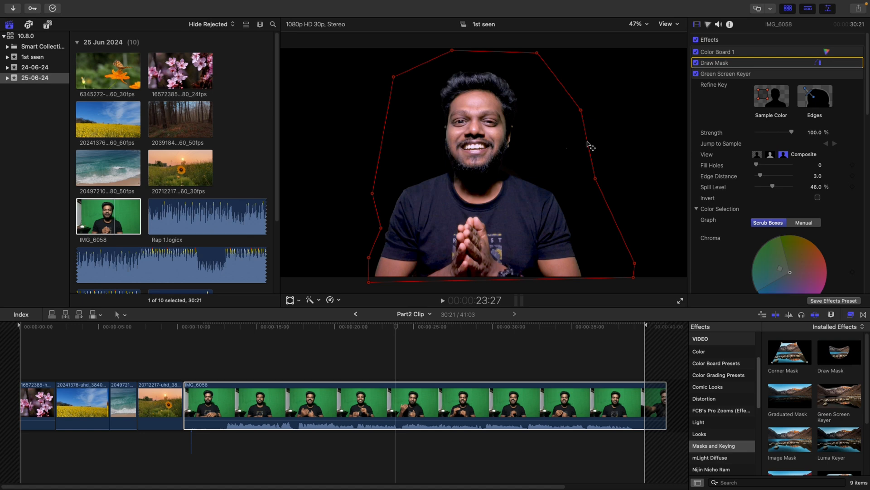
left_click_drag(581, 111, 560, 130)
left_click_drag(576, 199, 561, 173)
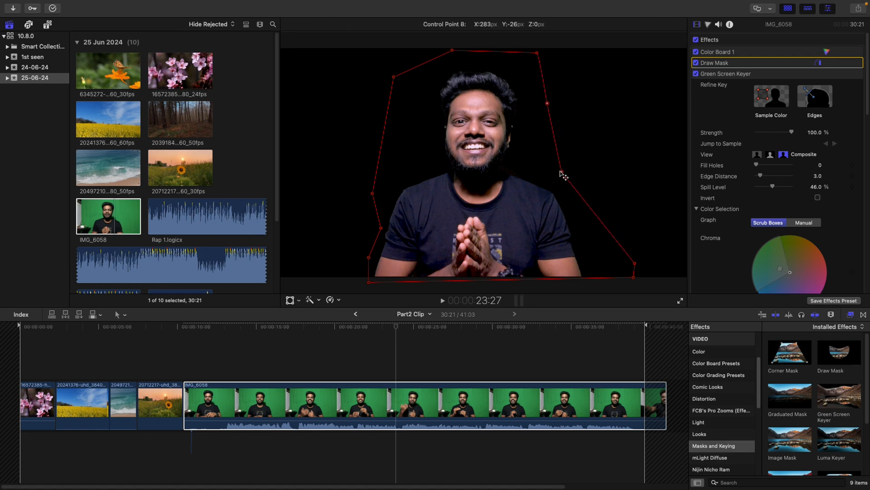
left_click_drag(537, 53, 559, 69)
left_click_drag(547, 103, 562, 113)
key("space")
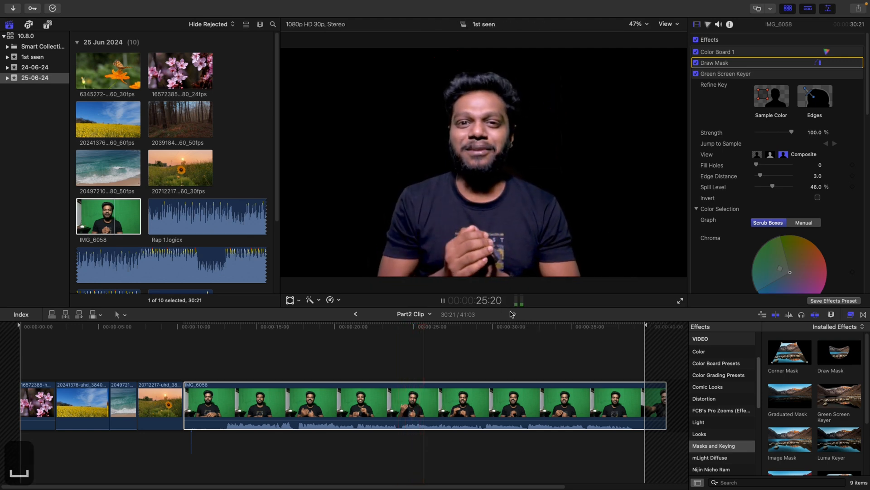
key("space")
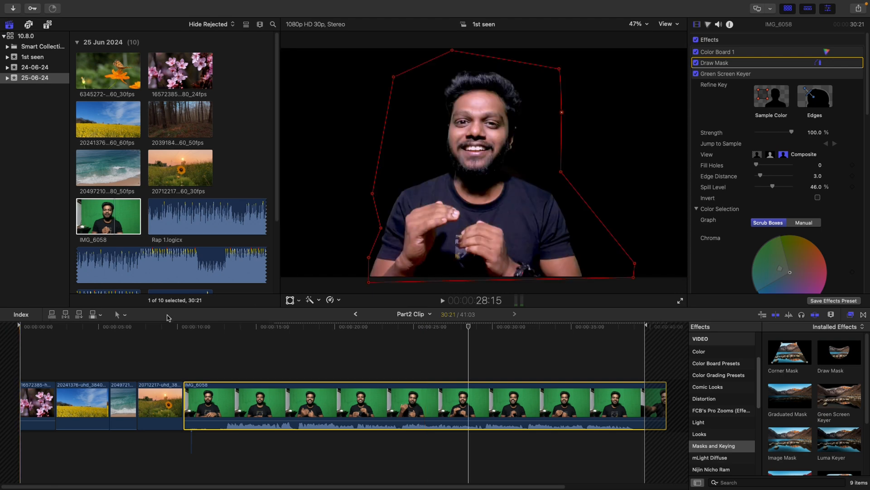
- Go back from the compound clip to the Part2 project and place the playhead at the start of the timeline
left_click(357, 314)
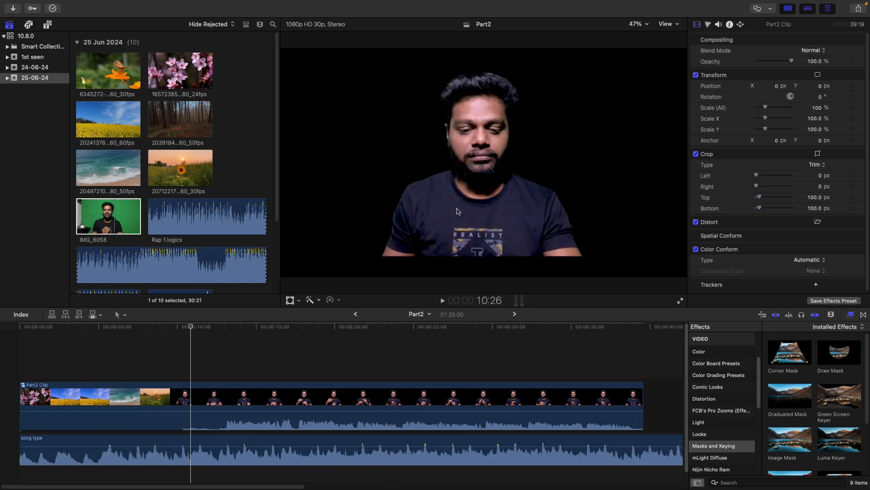
left_click(27, 341)
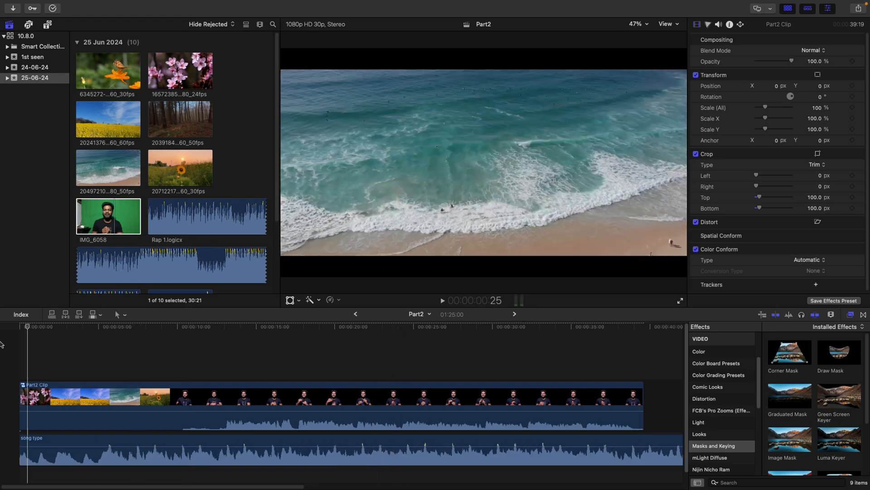
key("Home")
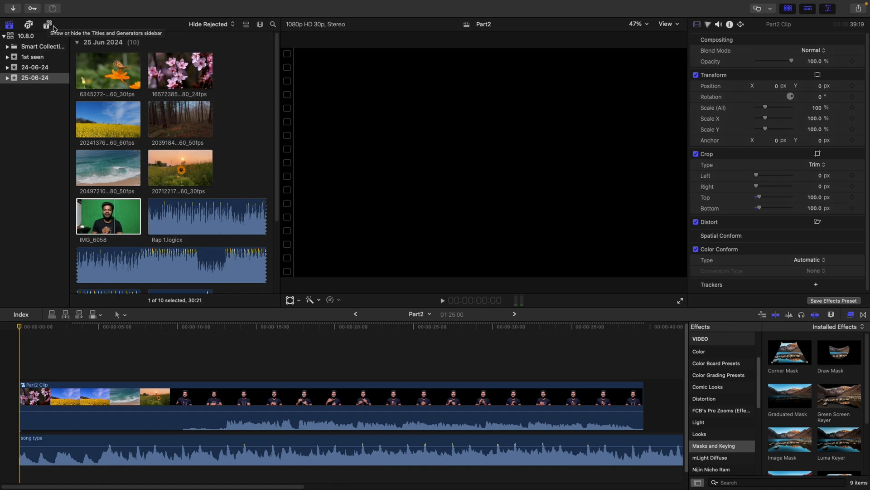
- Look at the Music and Sound Effects libraries in the browser
left_click(32, 28)
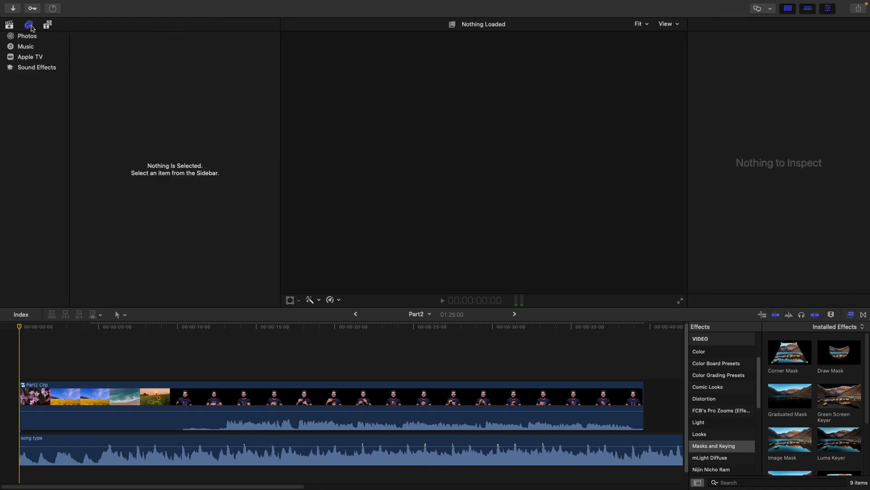
left_click(32, 49)
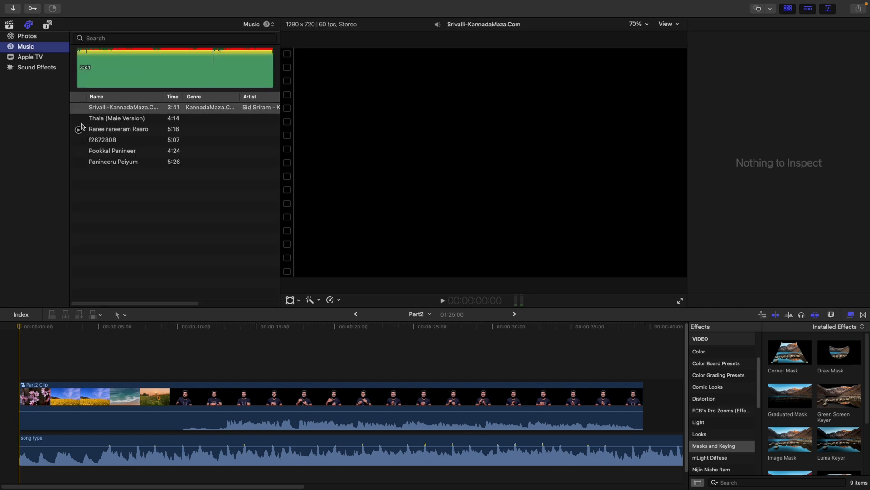
left_click(31, 70)
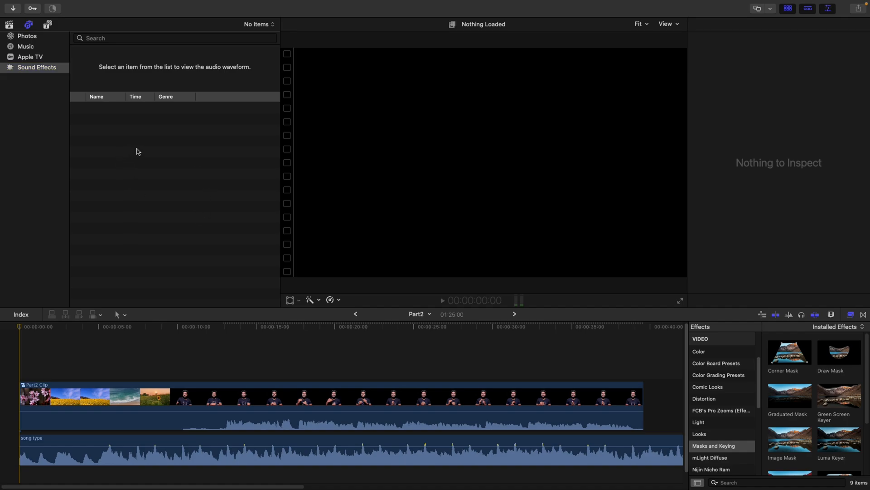
- Switch to System Settings, check the macOS Software Update status under General, and return to Final Cut Pro
key("ctrl+Down")
left_click(281, 181)
left_click_drag(481, 206, 198, 95)
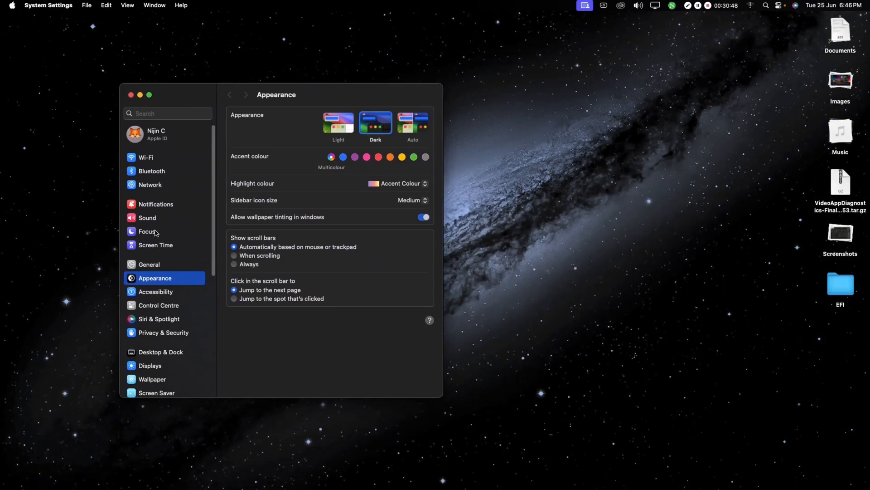
left_click(153, 264)
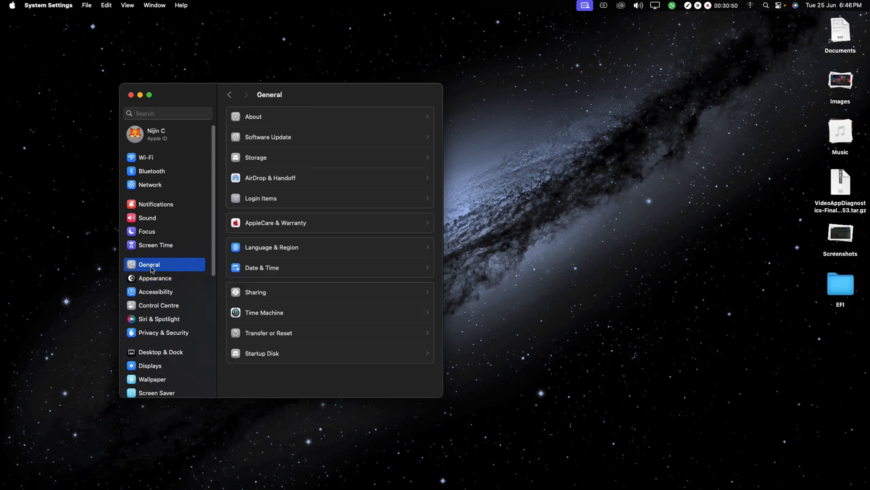
left_click(278, 140)
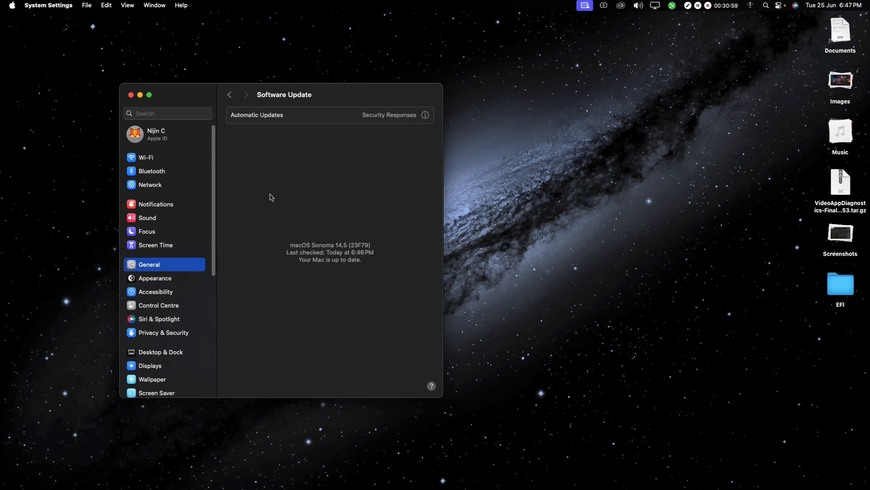
key("ctrl+Up")
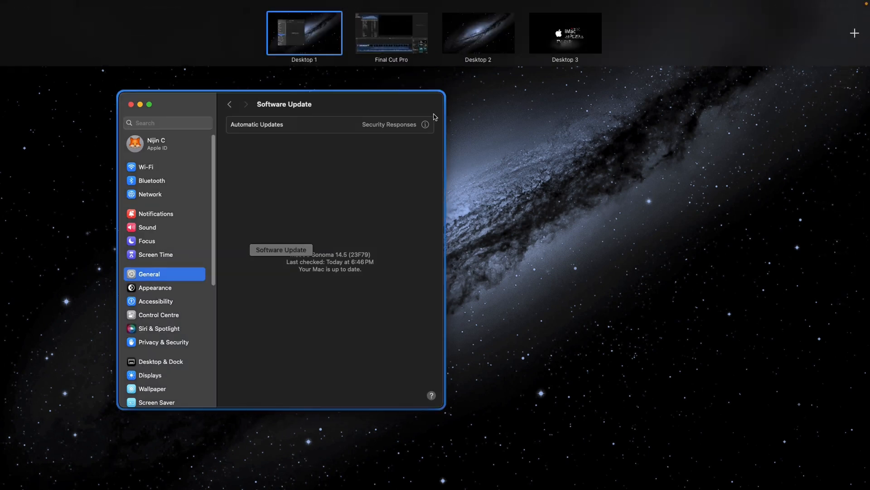
left_click(398, 38)
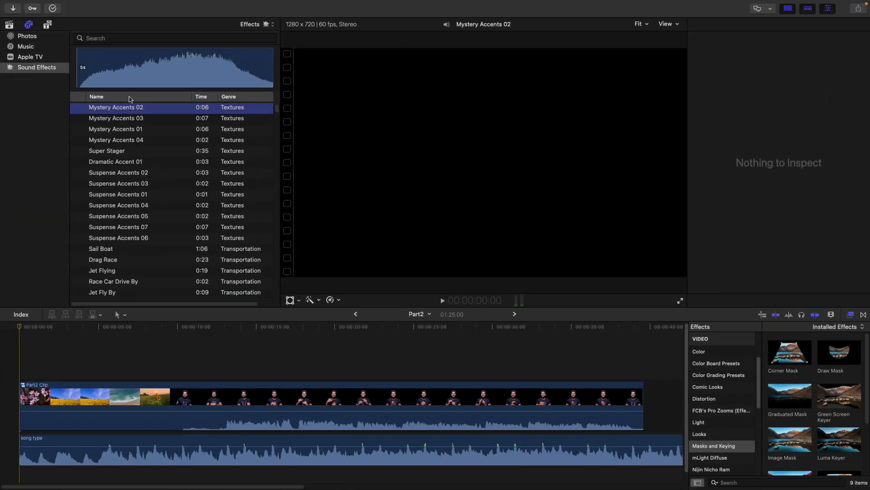
- Audition sound effects such as Dramatic Accent 01, Race Car Drive By and Sports Car Passing, and look through the Jingles
left_click(78, 162)
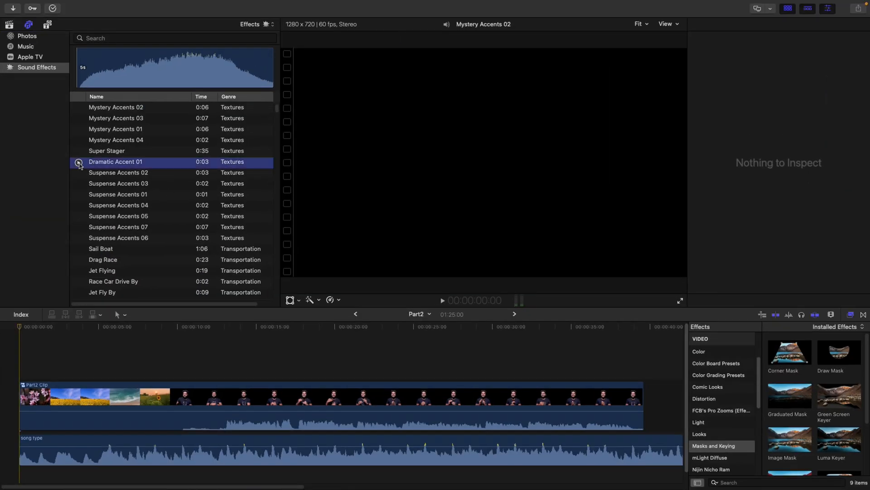
left_click(78, 227)
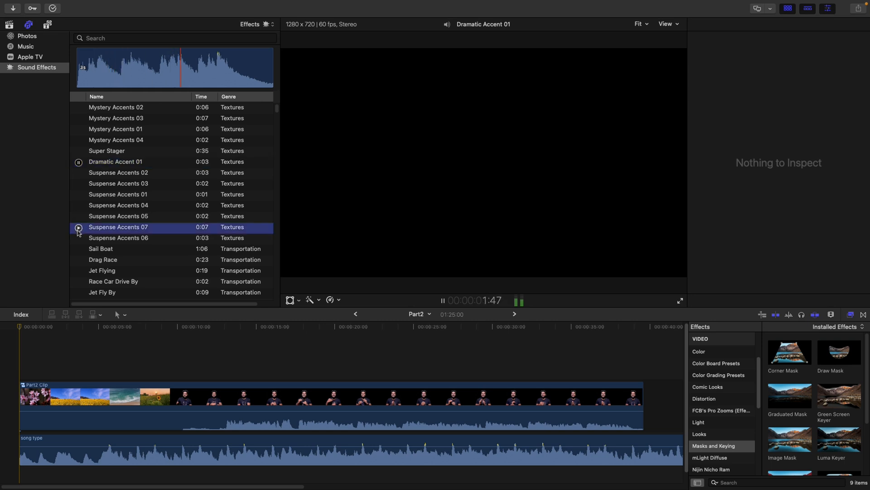
left_click(78, 281)
scroll(82, 283, "down", 5)
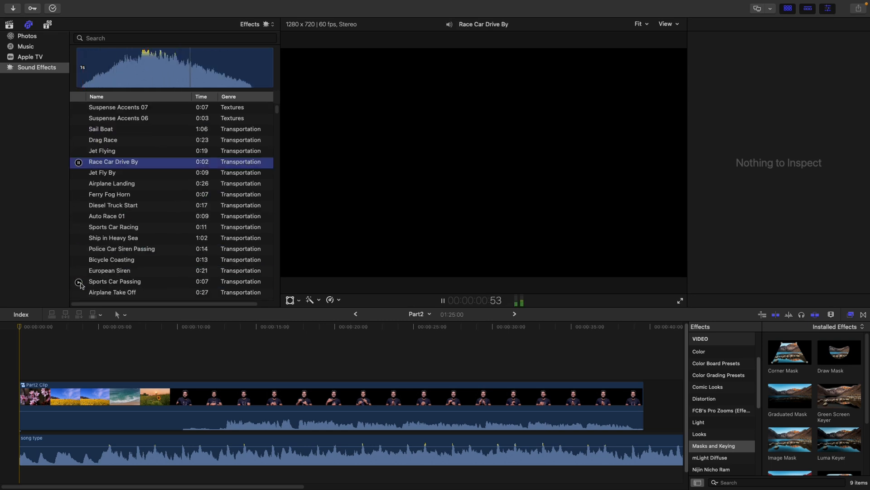
left_click(78, 282)
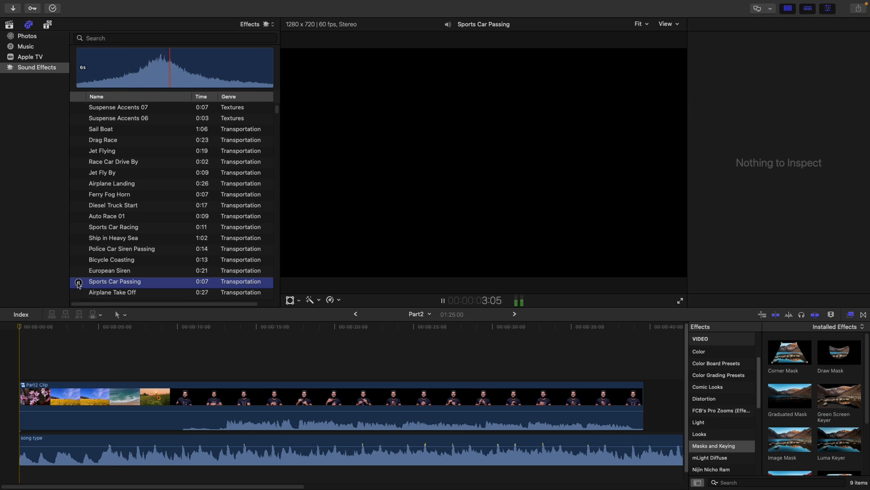
left_click(79, 282)
scroll(157, 218, "down", 15)
scroll(156, 218, "down", 15)
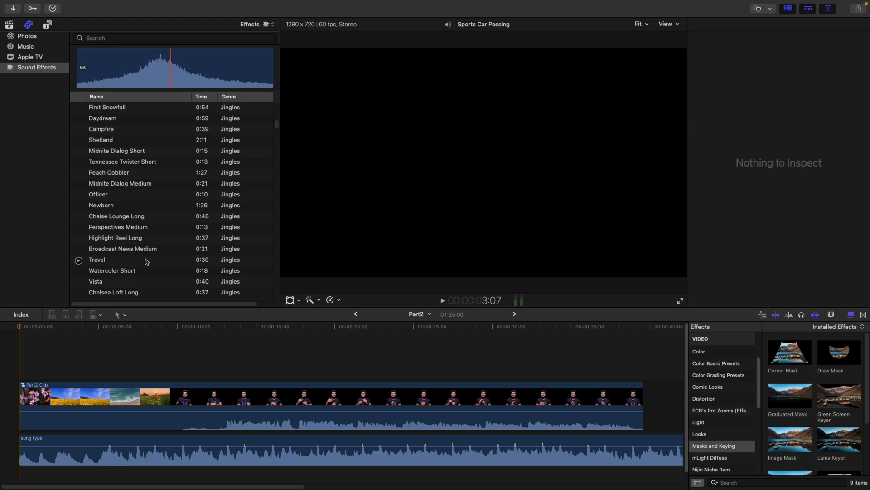
- Show the installed titles and preview the Darkwolf mac malayalam title in the Darkwolf Studio category
left_click(48, 25)
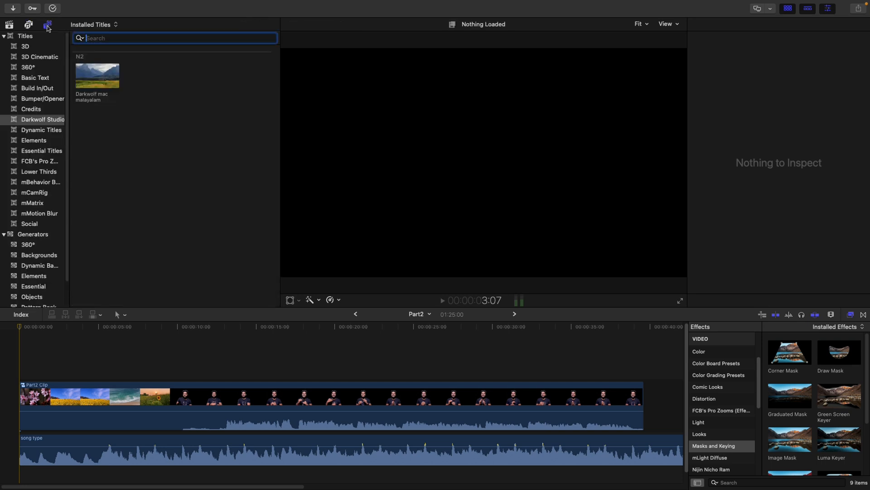
left_click(31, 122)
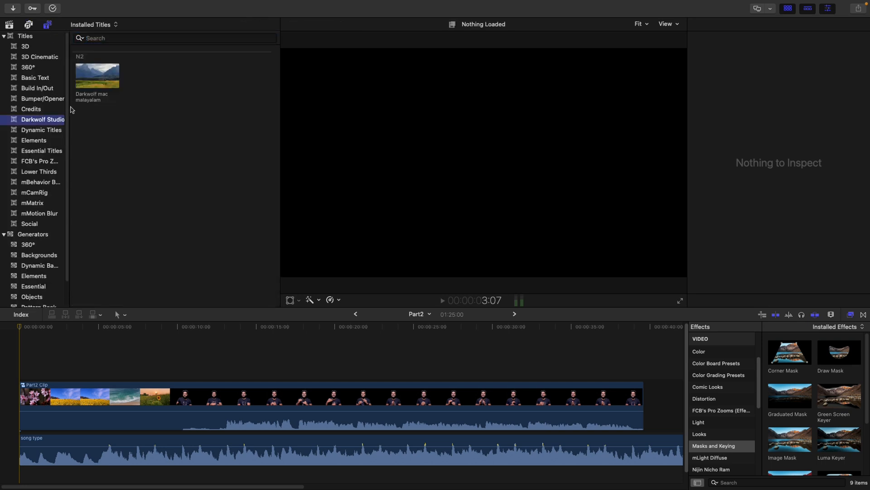
left_click(106, 79)
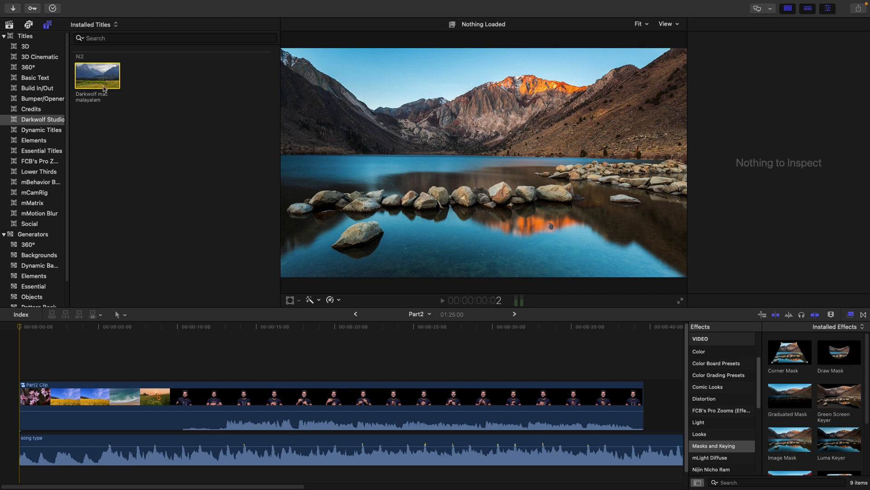
- Look through the Basic Text, Build In/Out, FCB's Pro Zooms and mMotion Blur title categories and the Generators
left_click(35, 68)
left_click(40, 79)
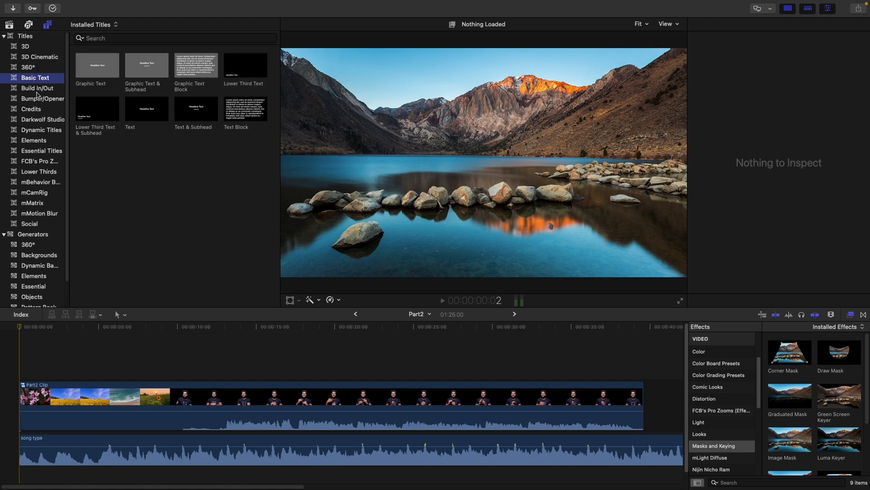
left_click(38, 90)
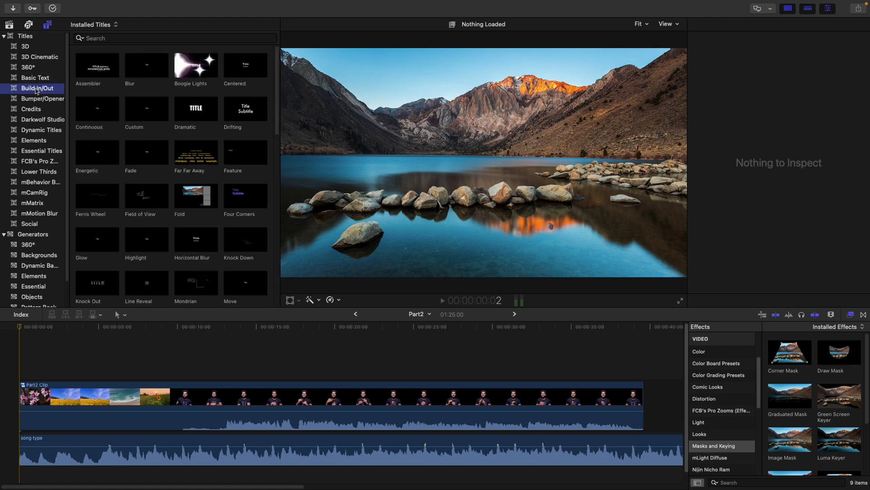
left_click(36, 78)
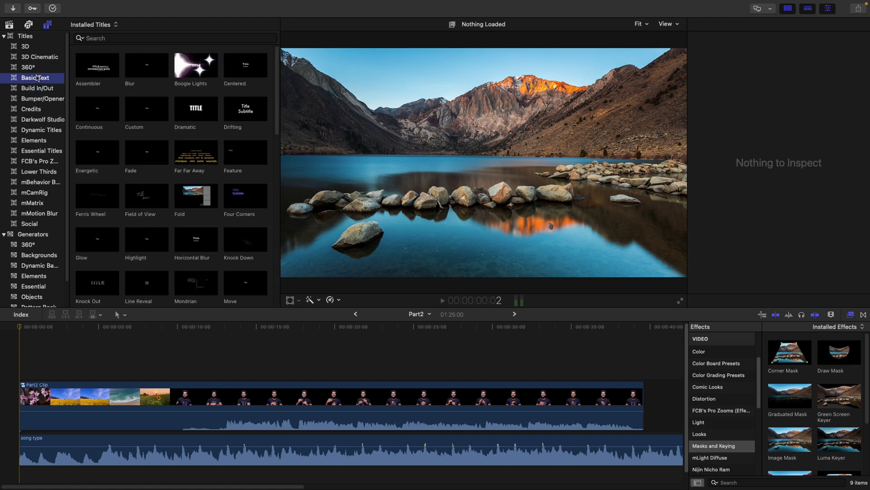
left_click(51, 92)
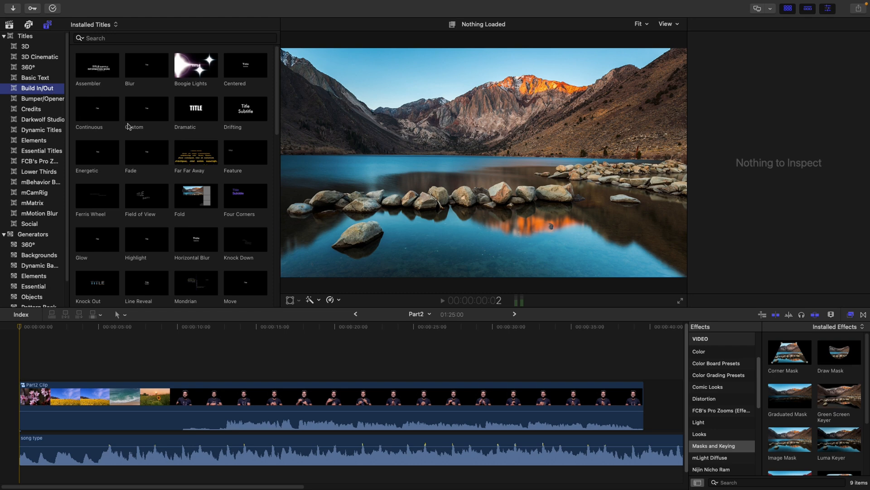
left_click(42, 142)
left_click(41, 161)
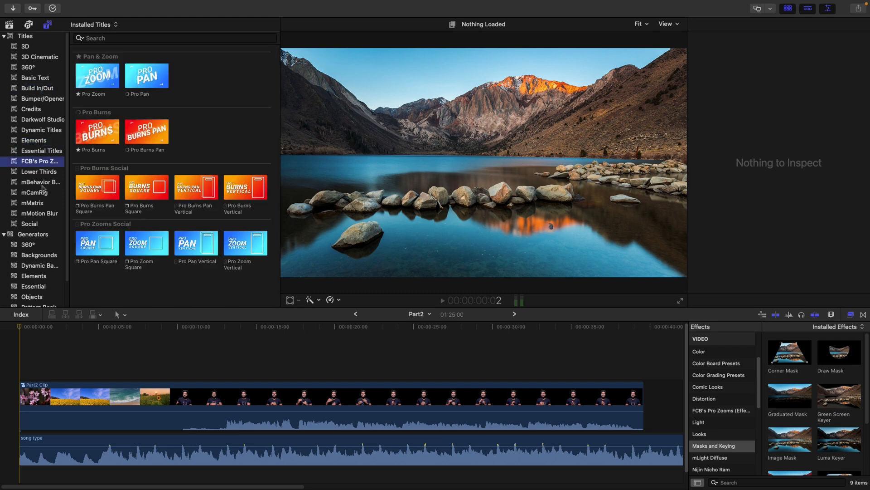
left_click(41, 182)
left_click(40, 213)
left_click(39, 234)
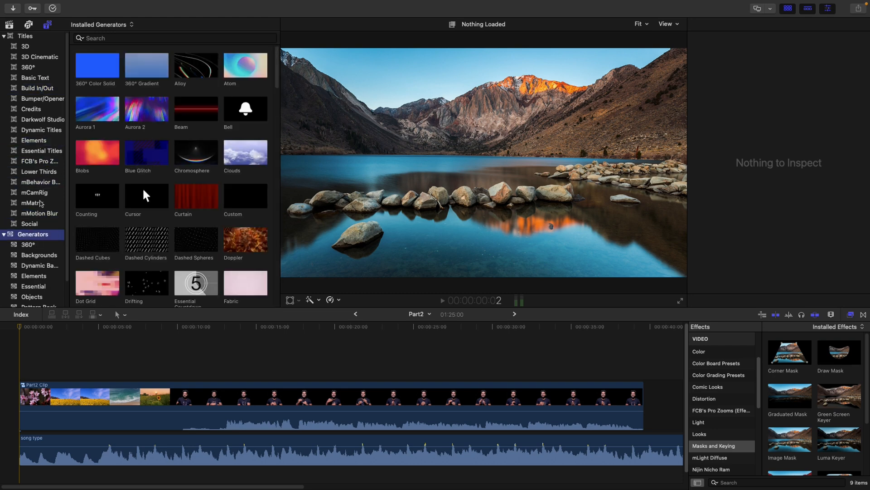
- Browse the mBehavior, mMatrix, Lower Thirds and Elements title categories, previewing Title 02 from mMatrix
left_click(37, 172)
left_click(35, 183)
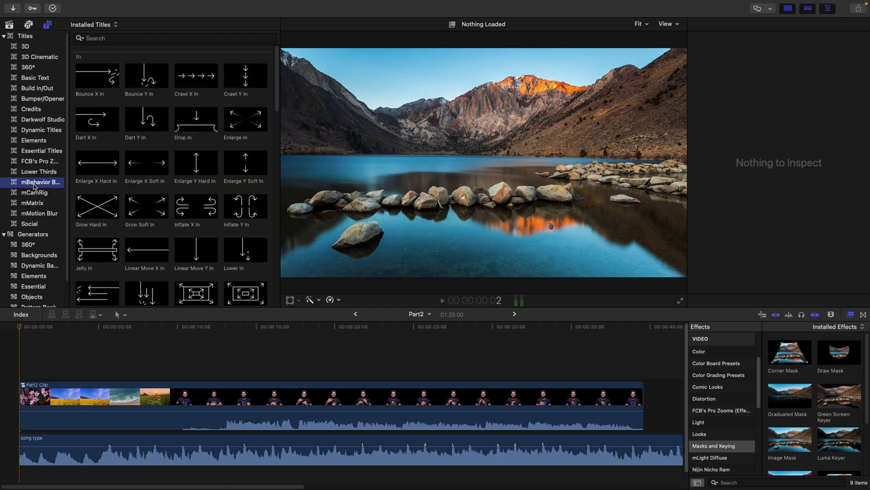
left_click(40, 195)
left_click(40, 204)
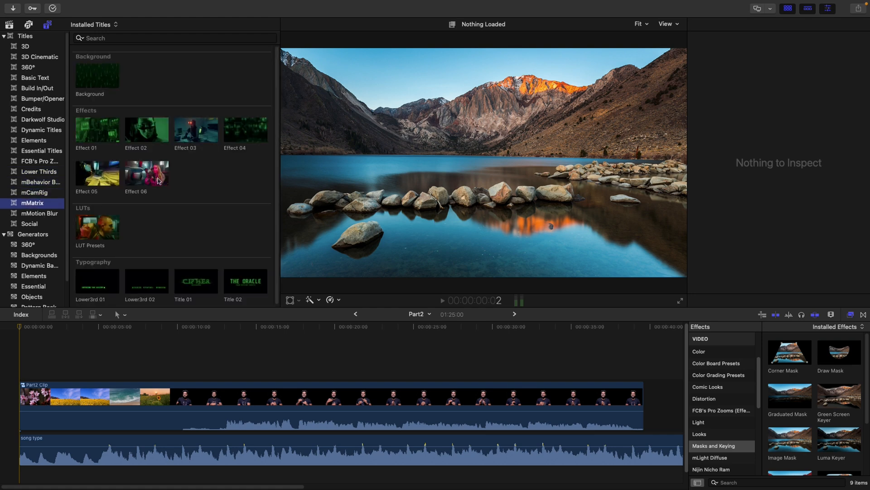
scroll(158, 181, "down", 1)
left_click(247, 286)
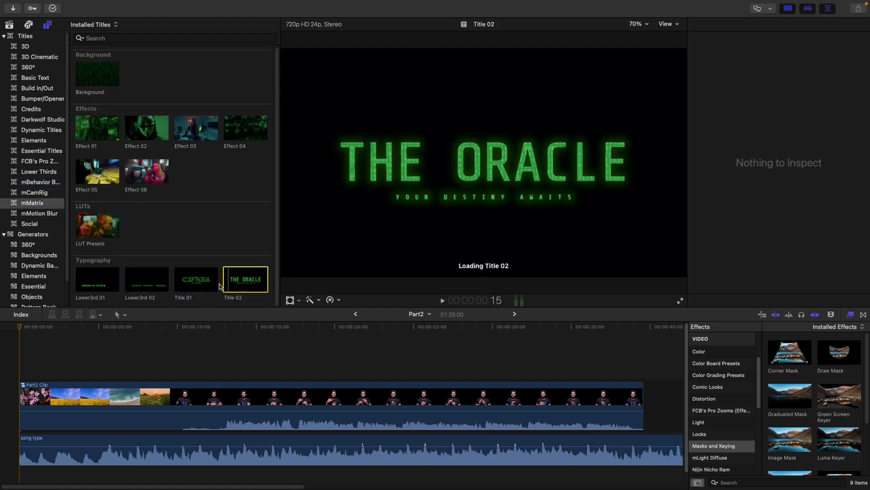
left_click(41, 173)
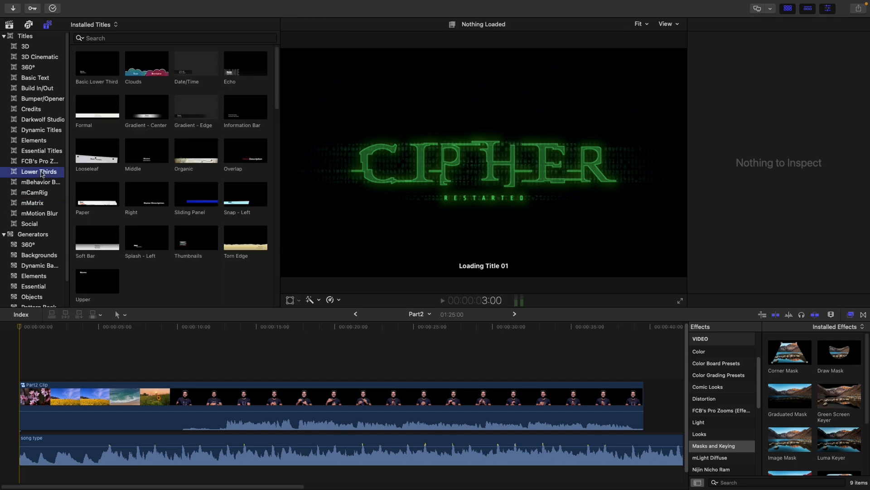
left_click(36, 141)
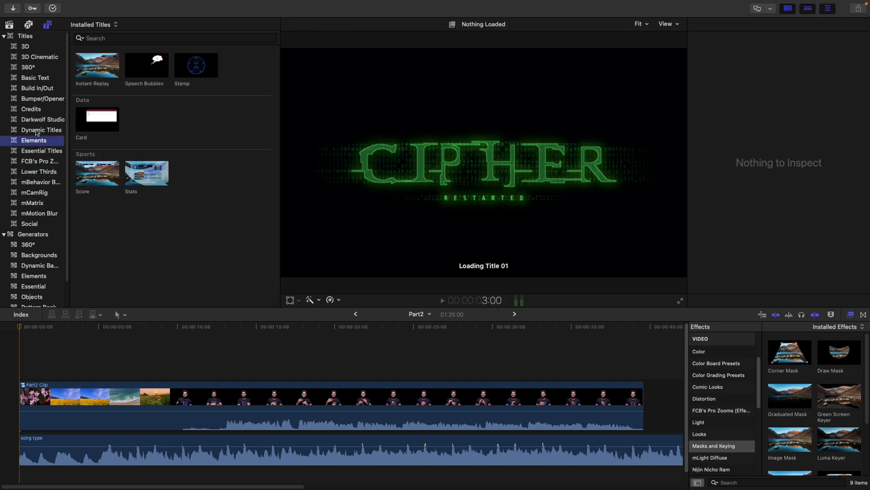
- Browse the Dynamic Titles, Credits, Bumper/Opener and Build In/Out title categories, previewing Splash - Ink Splats, Drifting and Field of View
left_click(37, 131)
left_click(38, 110)
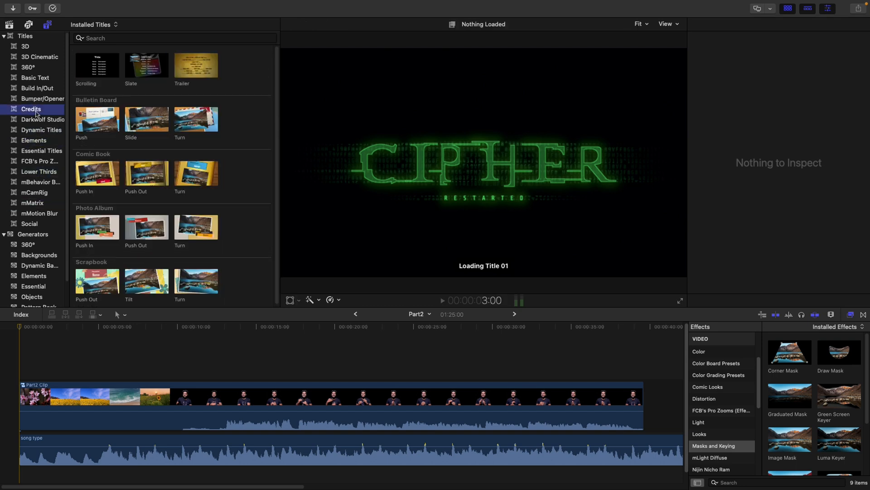
left_click(38, 100)
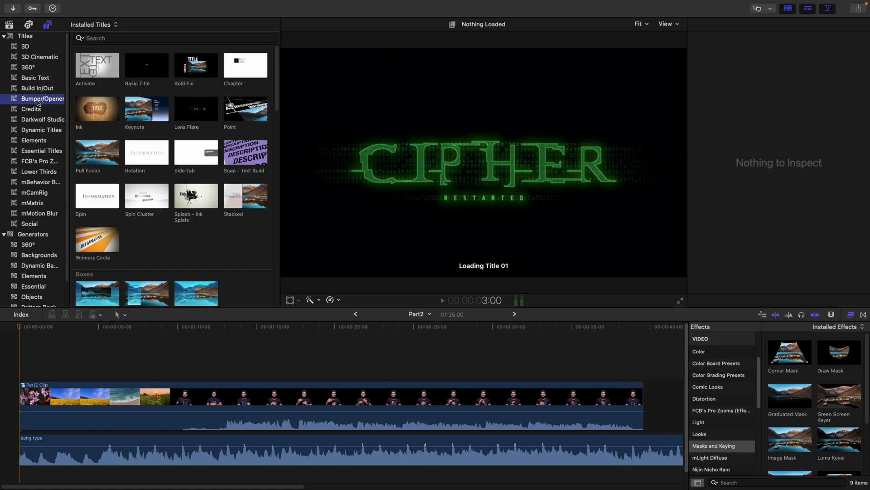
left_click(192, 194)
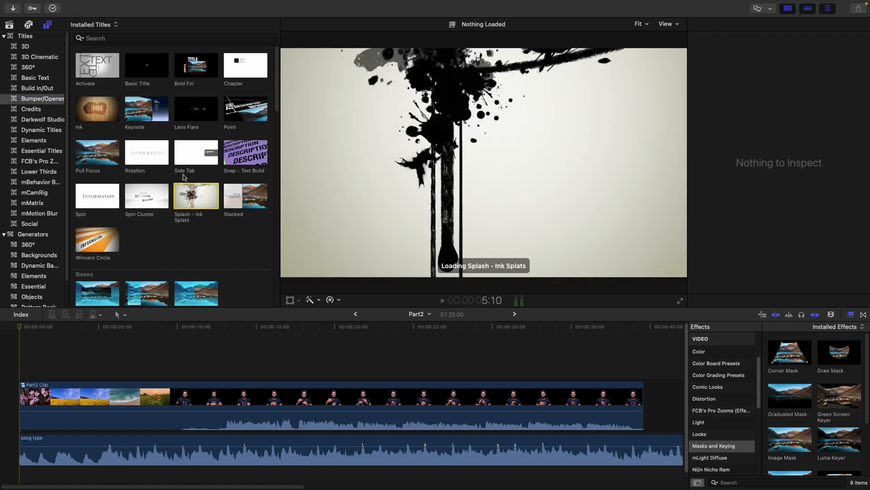
left_click(48, 90)
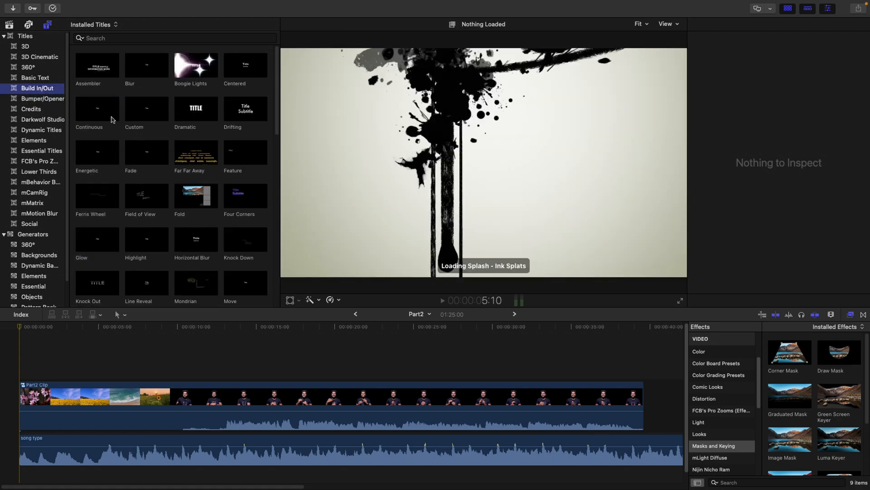
left_click(248, 116)
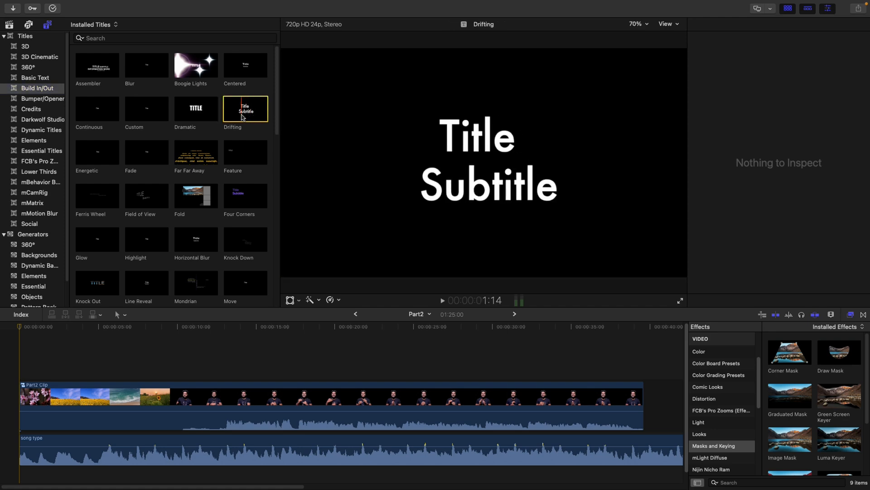
left_click(149, 200)
- Place the Highlight title above the start of the Part2 Clip and select it with the playhead at about 2:29
left_click_drag(146, 240, 12, 368)
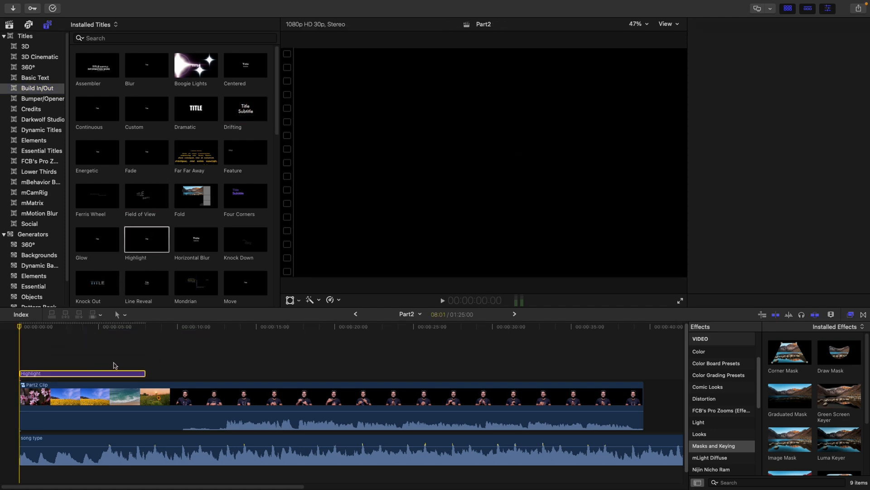
left_click(67, 342)
left_click(73, 374)
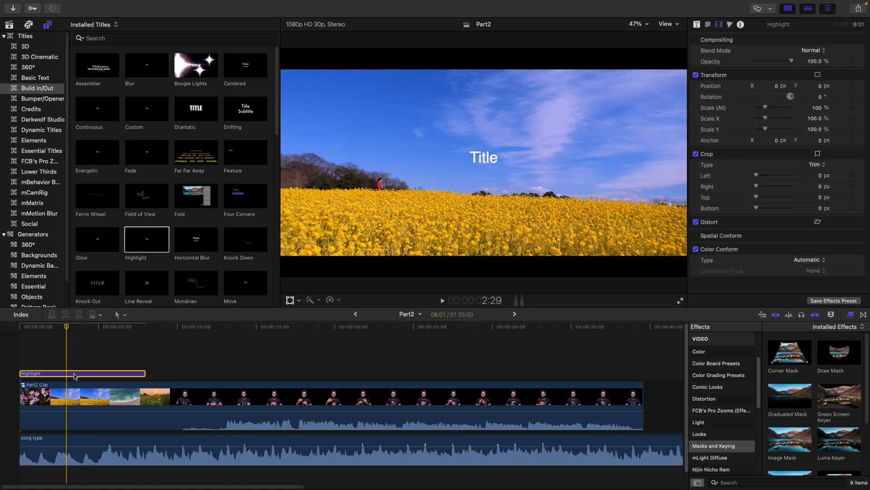
- Change the Highlight title's text to Darkwolf
left_click(697, 24)
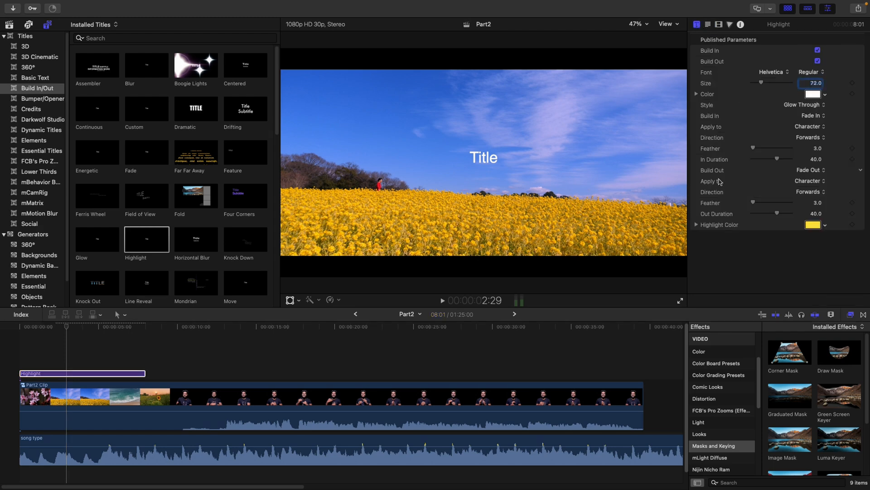
left_click(707, 25)
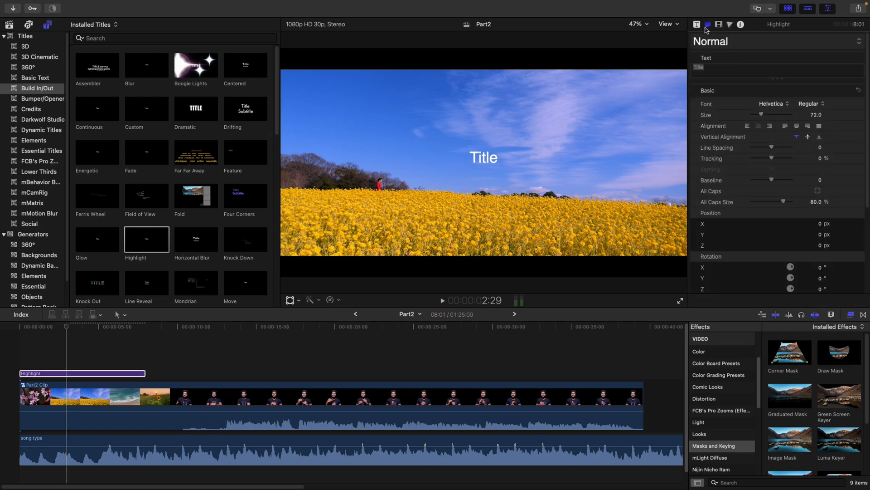
left_click_drag(709, 68, 662, 65)
type("Darkwo")
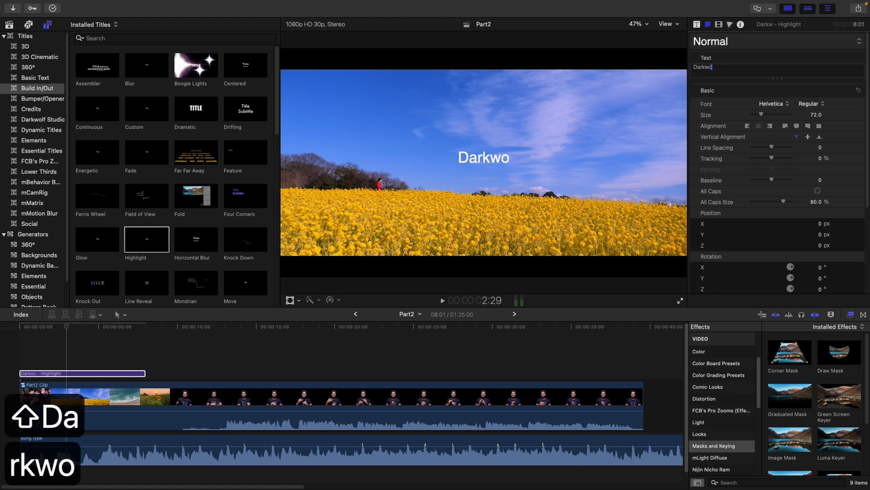
type("lf")
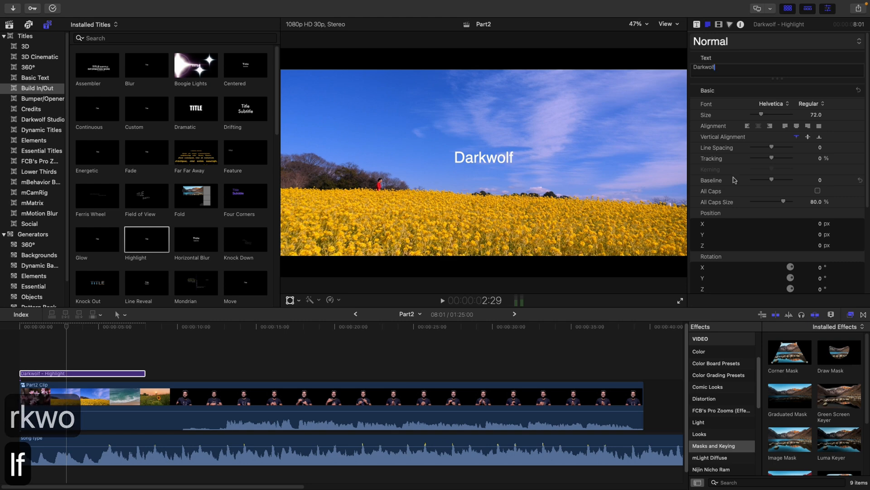
- Set the title's build-in Feather to 0, In Duration to about 41 and Size to 6
left_click(697, 25)
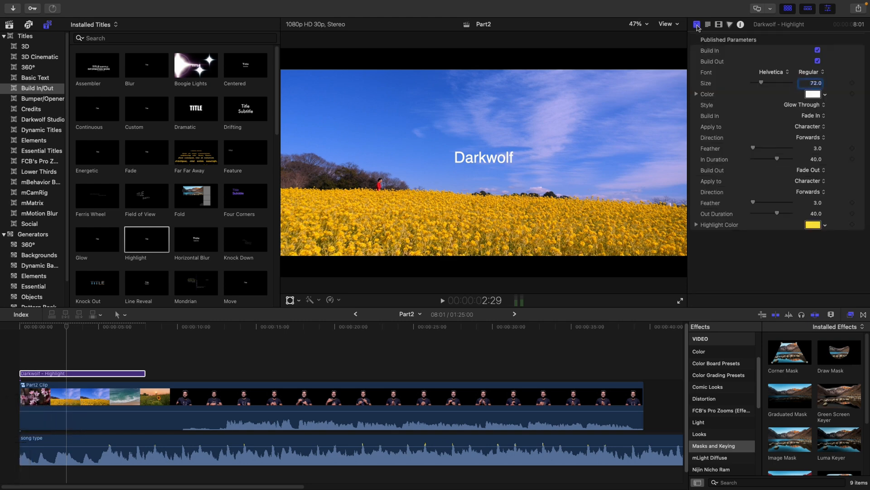
left_click_drag(764, 85, 778, 161)
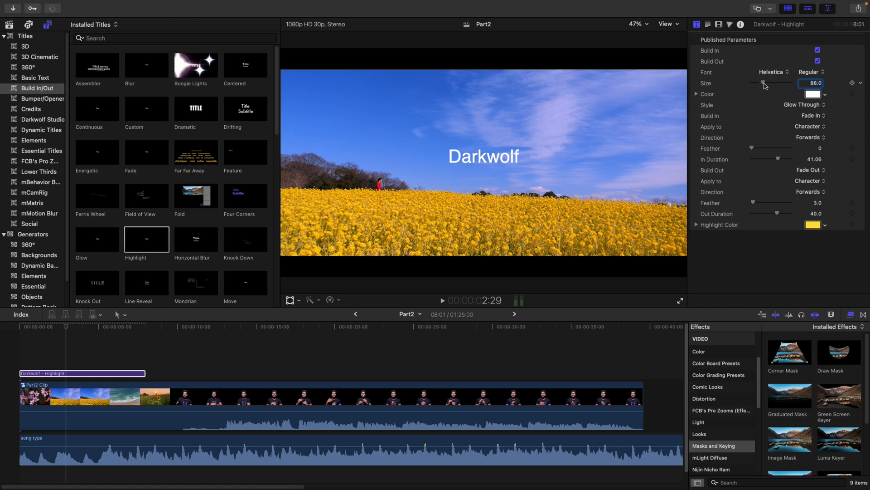
left_click_drag(763, 83, 750, 83)
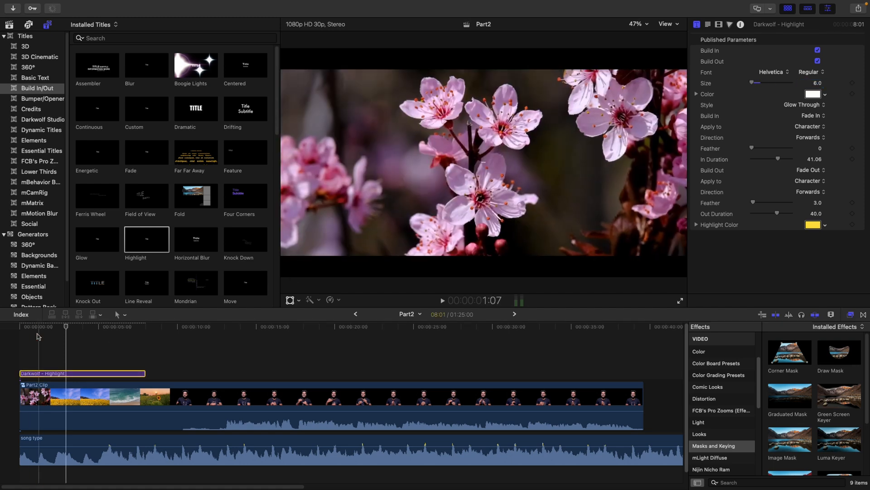
- Keyframe the title's Size at the timeline start and raise it to 170 at the 1:00 mark
left_click(16, 334)
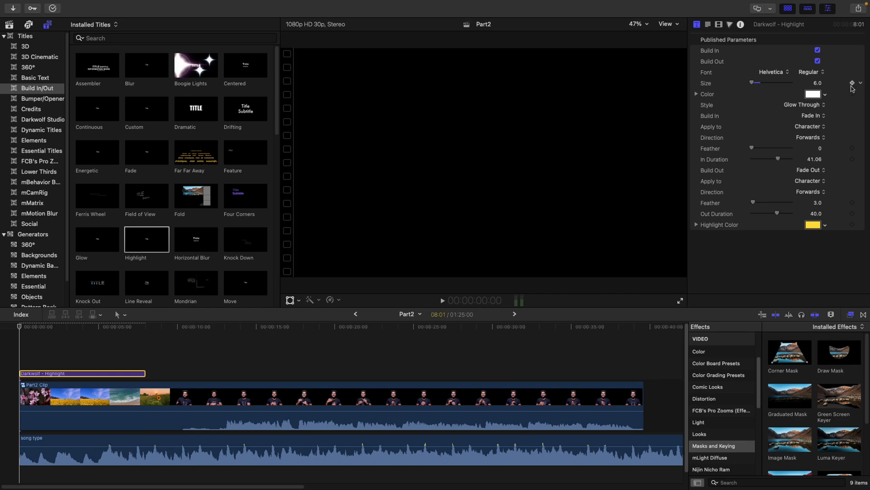
left_click(853, 83)
left_click(36, 329)
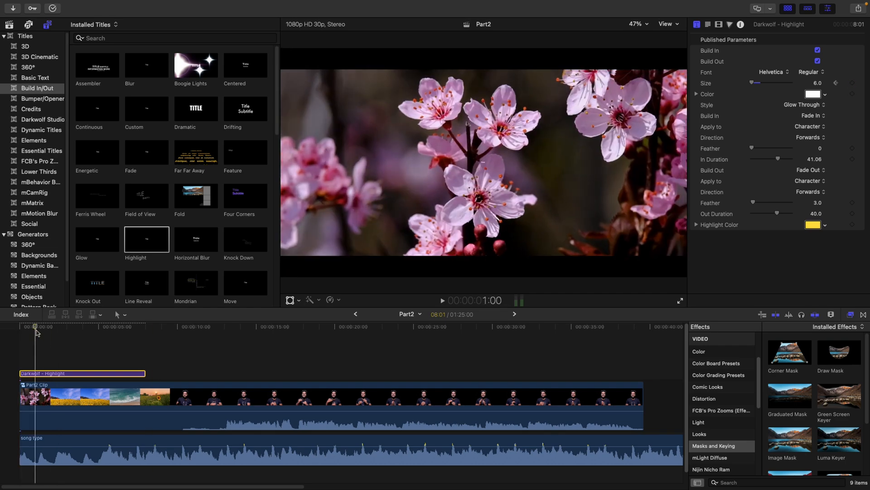
left_click_drag(759, 86, 776, 87)
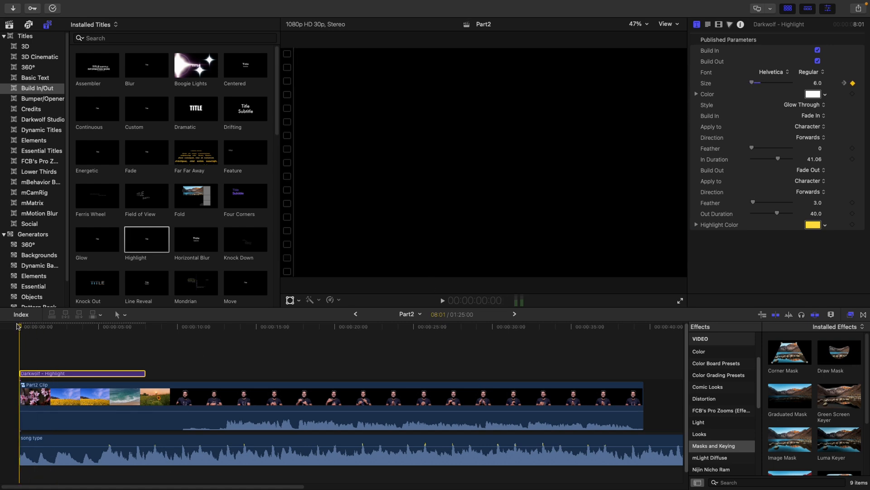
- Play the title's size animation from the timeline start and look at the color choices for its text
left_click(19, 325)
key("space")
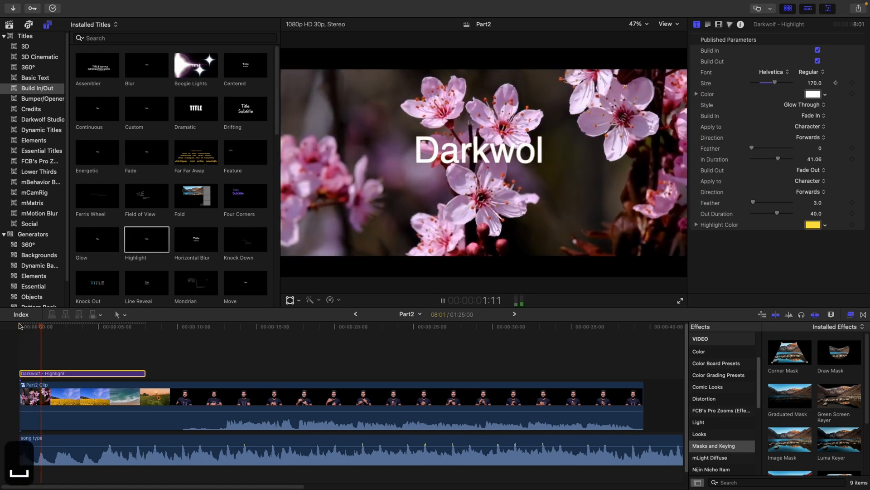
key("space")
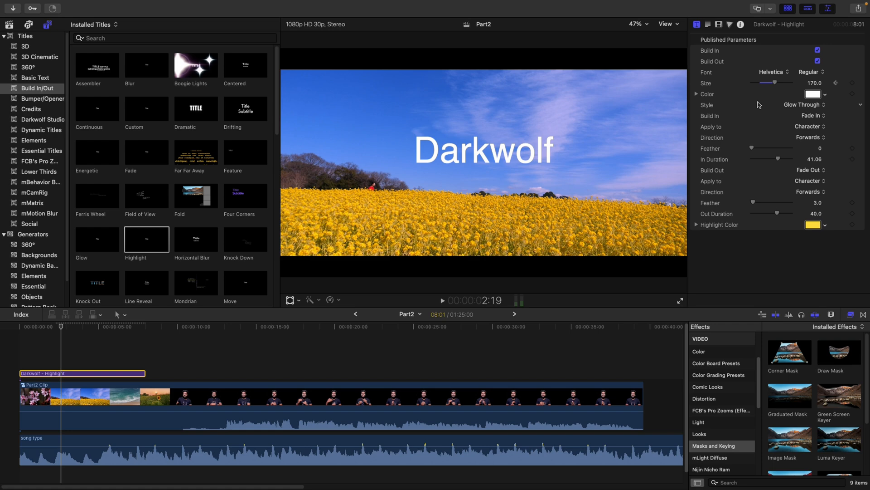
left_click(825, 95)
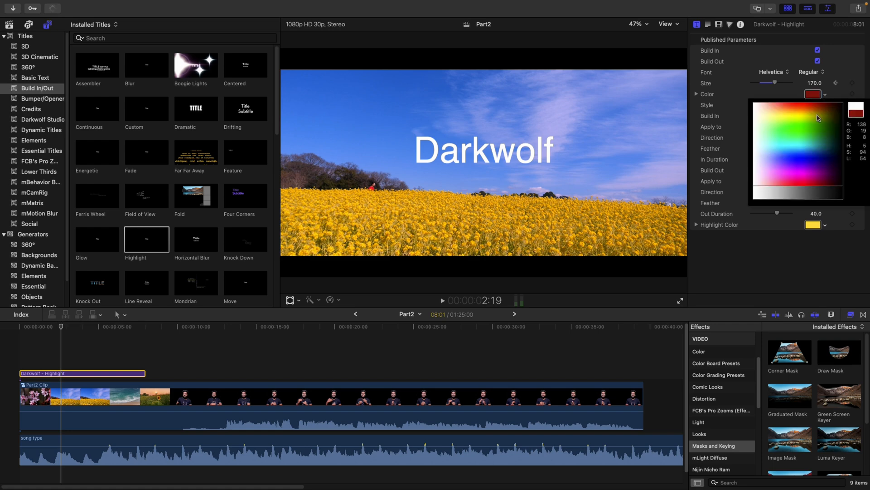
left_click(854, 66)
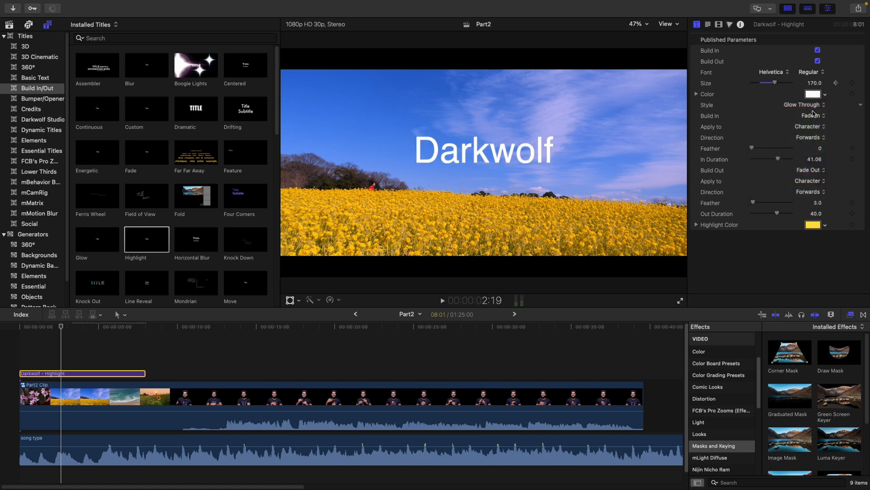
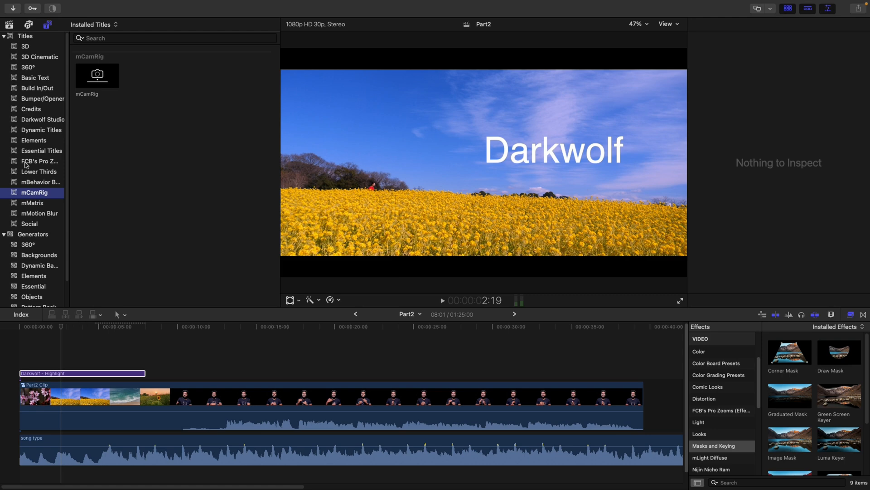
- Select the Darkwolf title and move its text to the picture's lower-right corner, about X 264, Y -418 px
left_click(26, 162)
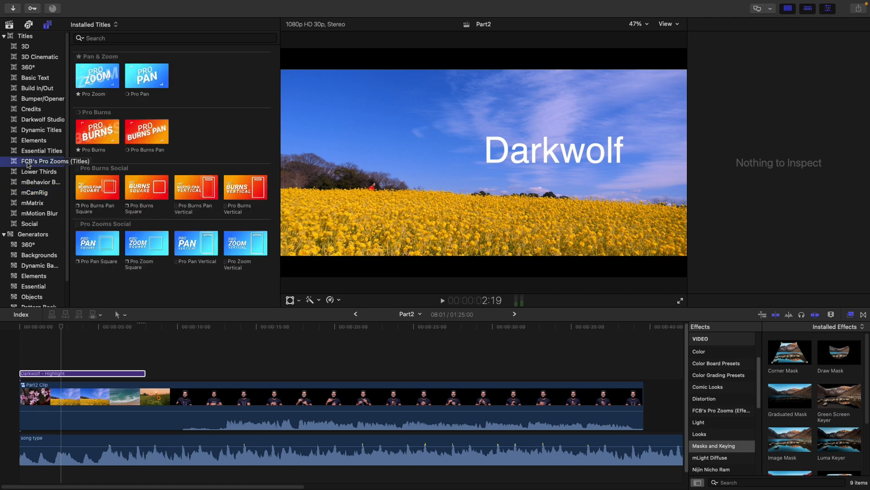
left_click(91, 374)
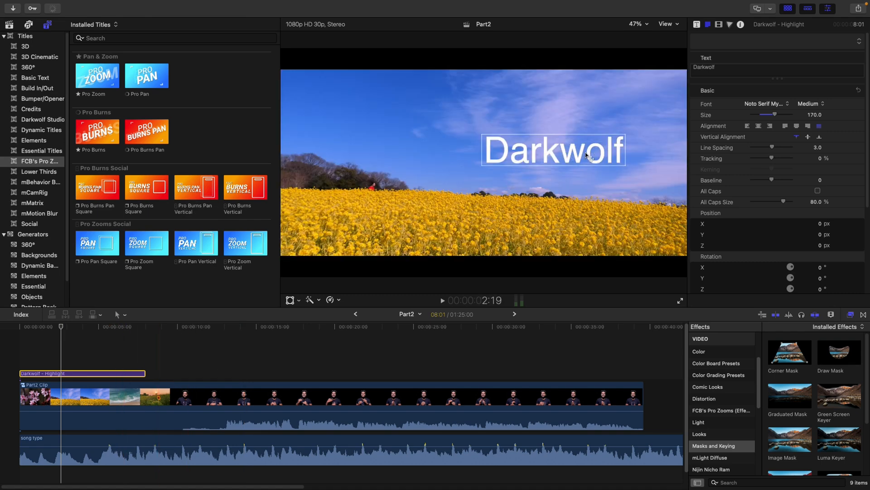
left_click_drag(576, 152, 637, 238)
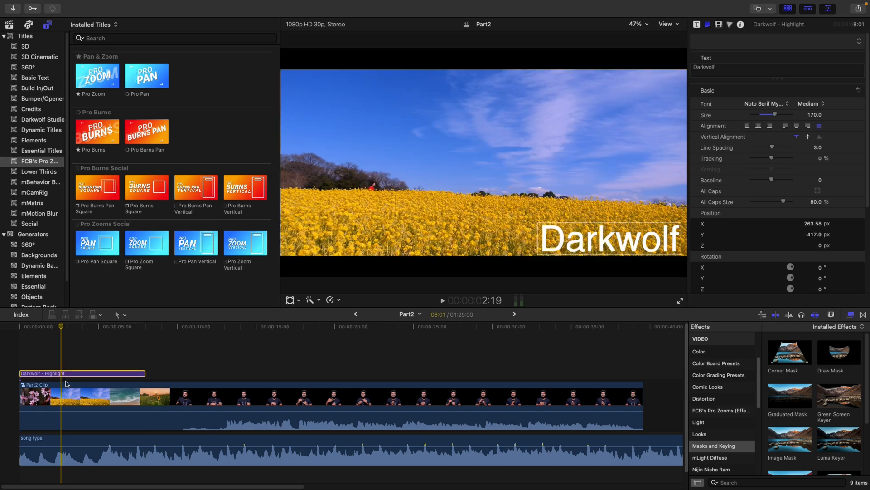
- Scale the Darkwolf title to 46% and reposition its text to about X 73, Y -321 px
left_click(718, 24)
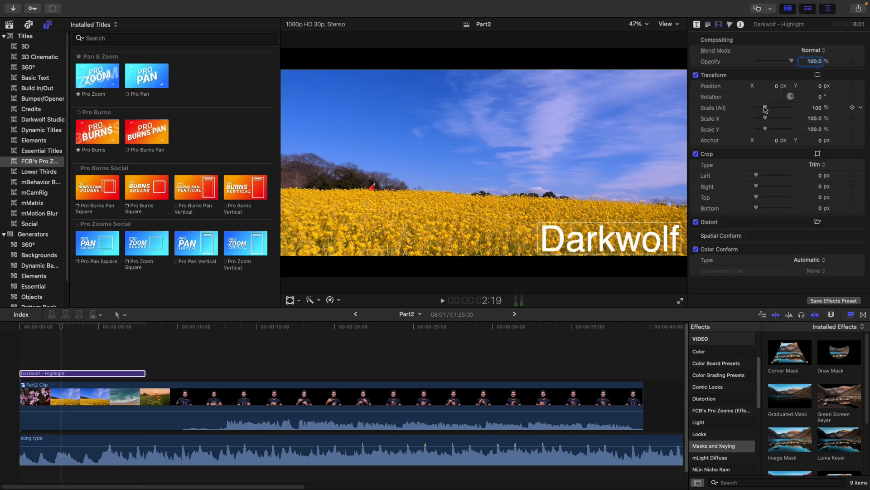
left_click_drag(766, 109, 662, 155)
left_click_drag(562, 200, 501, 185)
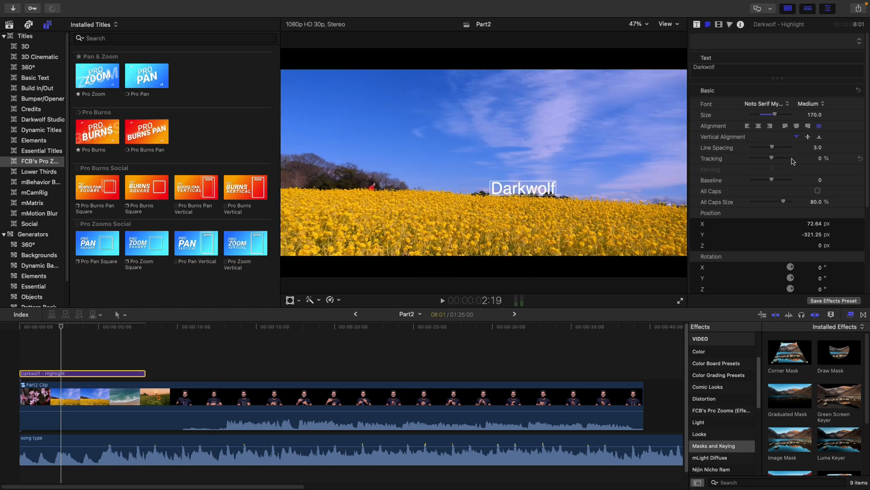
- Reset the title's overall scale and move its text near the picture's center, about X -225, Y -134 px
left_click(719, 24)
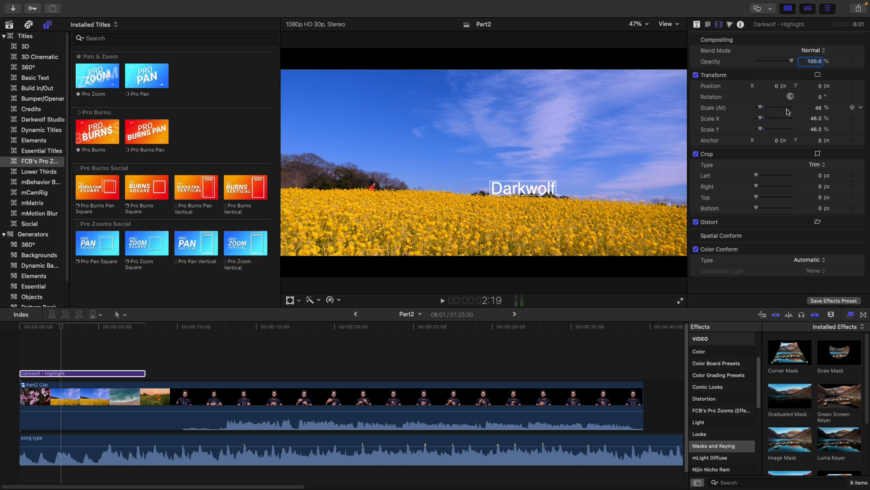
left_click(860, 109)
left_click(831, 109)
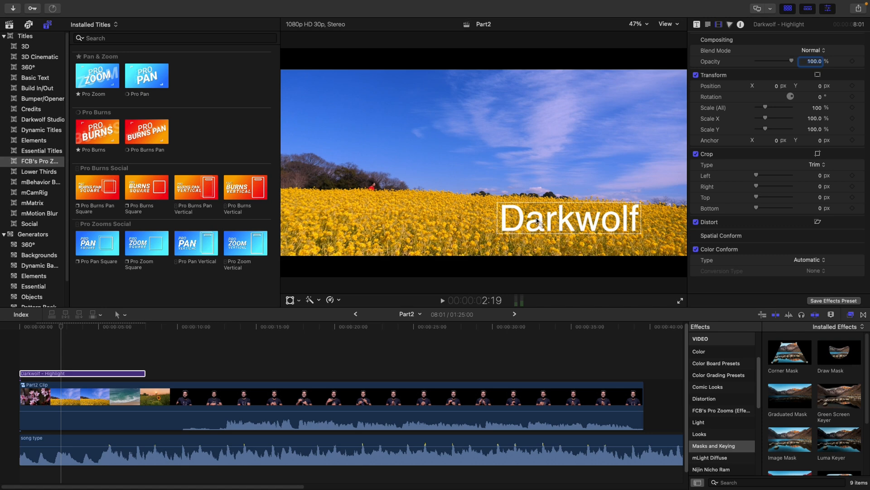
left_click_drag(537, 221, 480, 181)
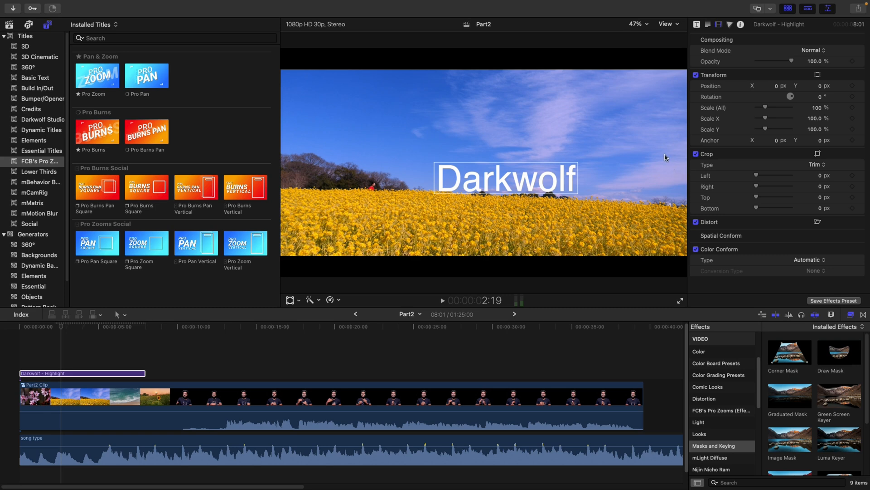
- Reduce the title's text size to 53 and move it to the picture's lower-right corner, about X 702, Y -398 px
left_click(708, 25)
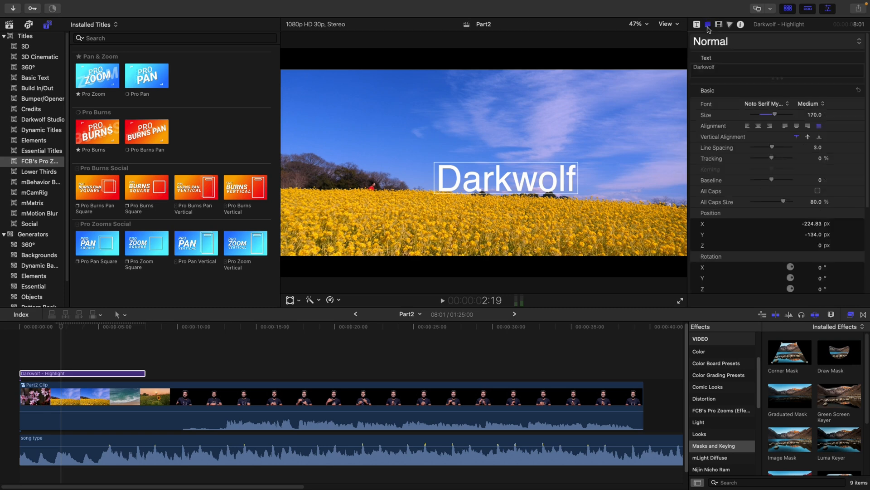
left_click_drag(771, 116, 759, 119)
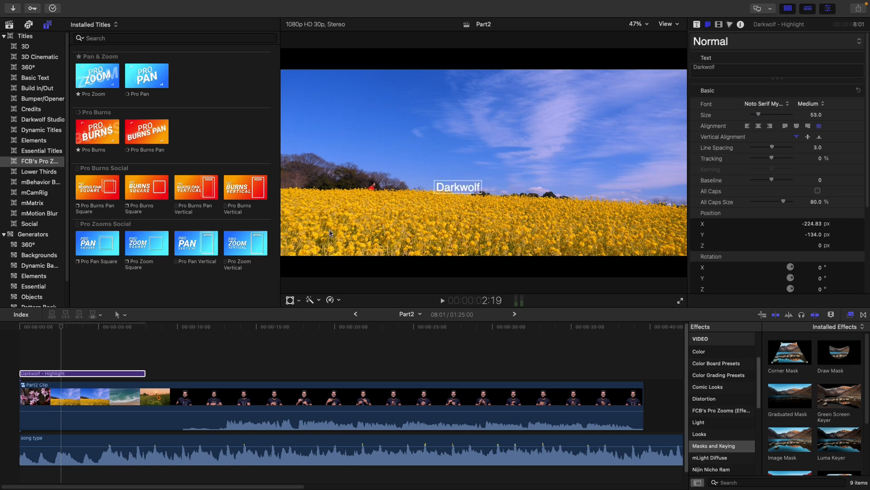
left_click_drag(458, 190, 655, 246)
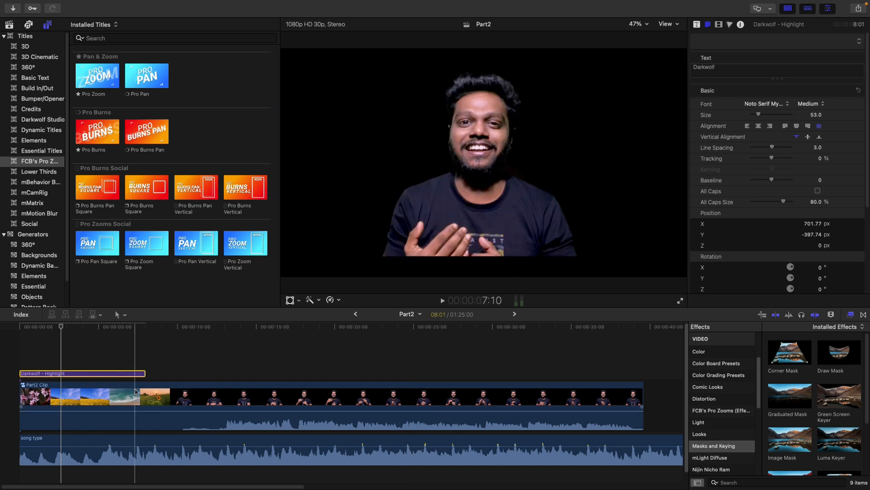
- Trim the end of the Darkwolf title to a duration of 6:28 and select it at about 5:10
mouse_move(144, 375)
left_mouse_down()
mouse_move(629, 372)
mouse_move(128, 373)
left_mouse_up()
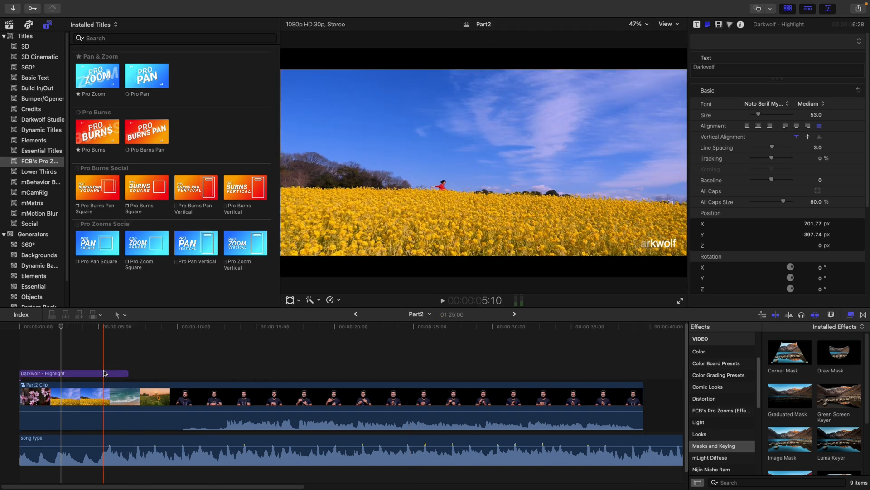
left_click(105, 376)
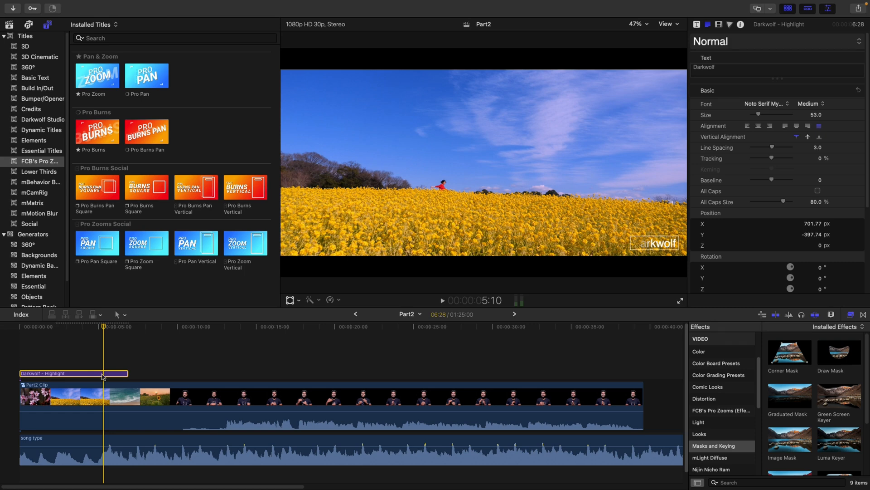
- Try to set the Darkwolf title's duration to 10:10:10 and examine its length against the other clips
key("ctrl+d")
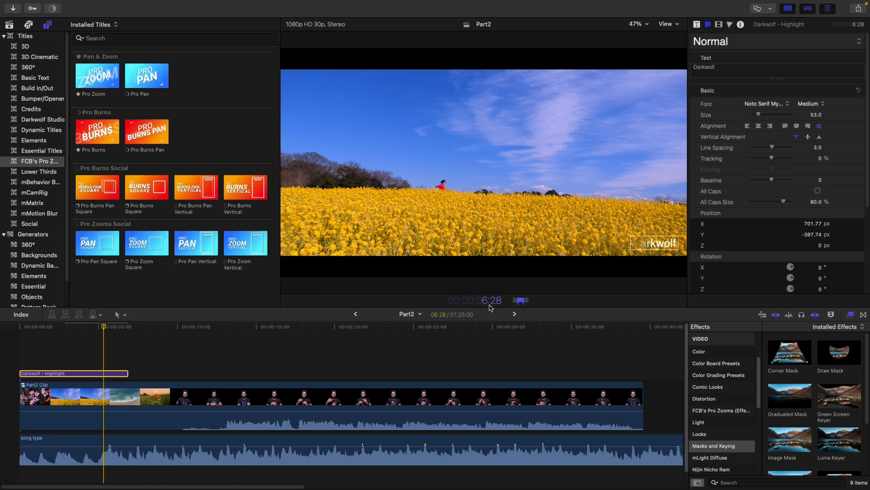
type("101010")
key("space")
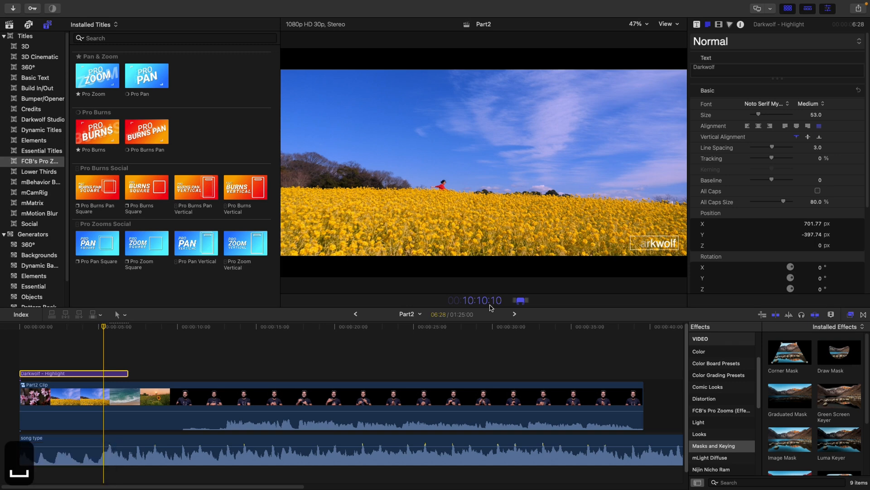
key("Return")
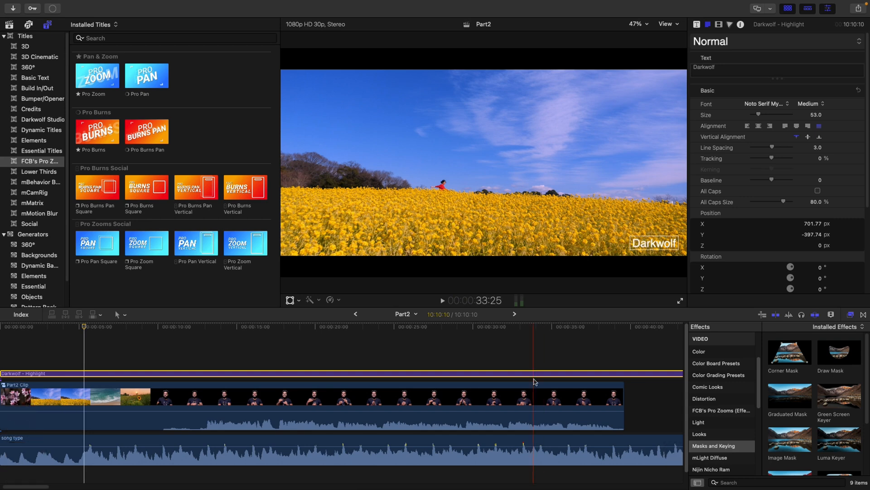
key("super+minus")
key("super+minus")
key("super+minus")
key("super+minus")
key("super+minus")
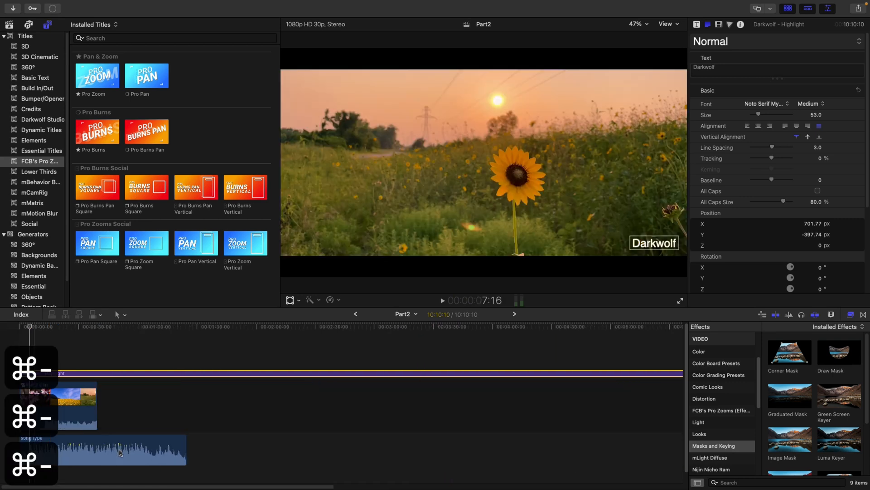
- Undo the Darkwolf title's last duration change
key("super+equal")
key("super+equal")
key("super+equal")
key("super+equal")
key("super+equal")
key("super+equal")
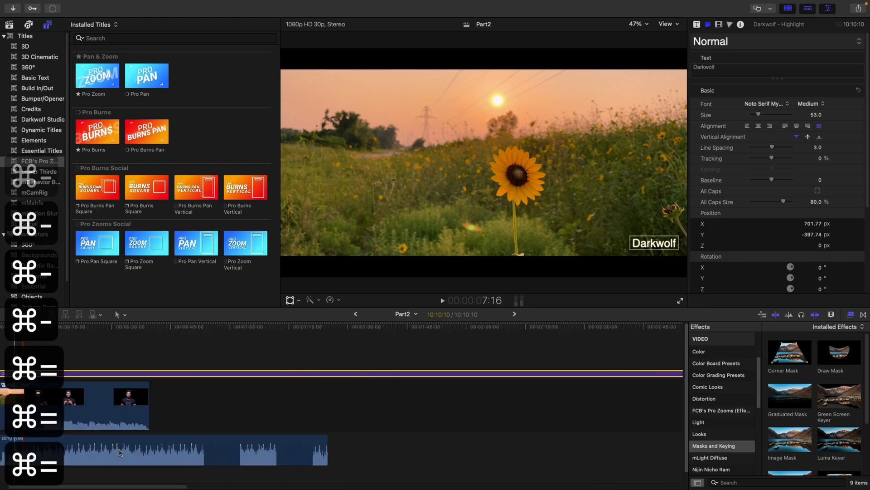
key("super+z")
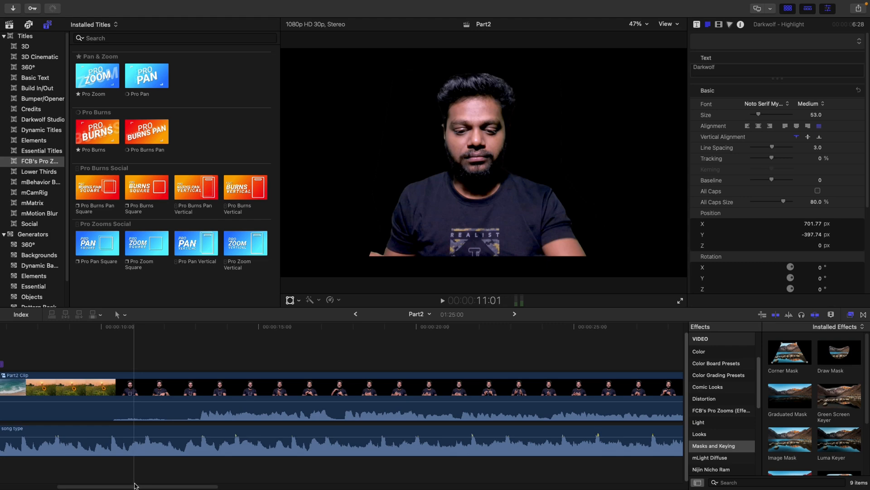
- Move the Darkwolf title's text up to about X 691, Y -51 px and lower its opacity to 7.84%
left_click_drag(135, 486, 78, 486)
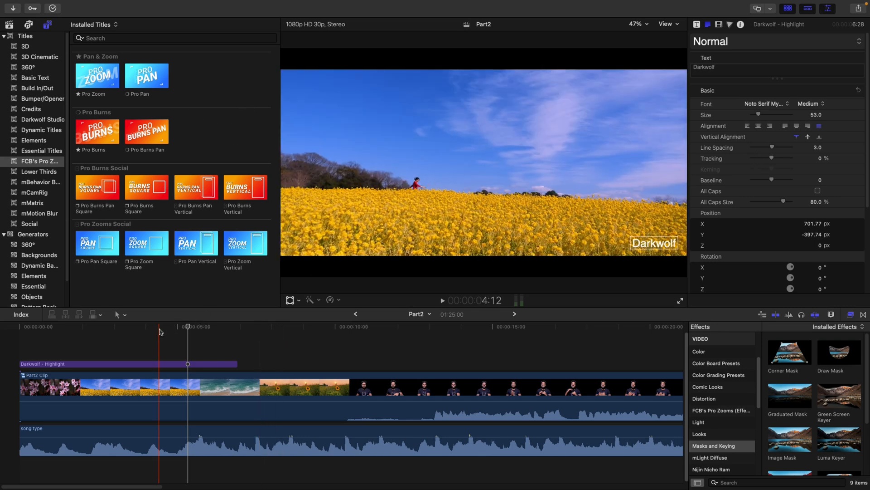
left_click(197, 363)
left_click_drag(651, 247, 652, 174)
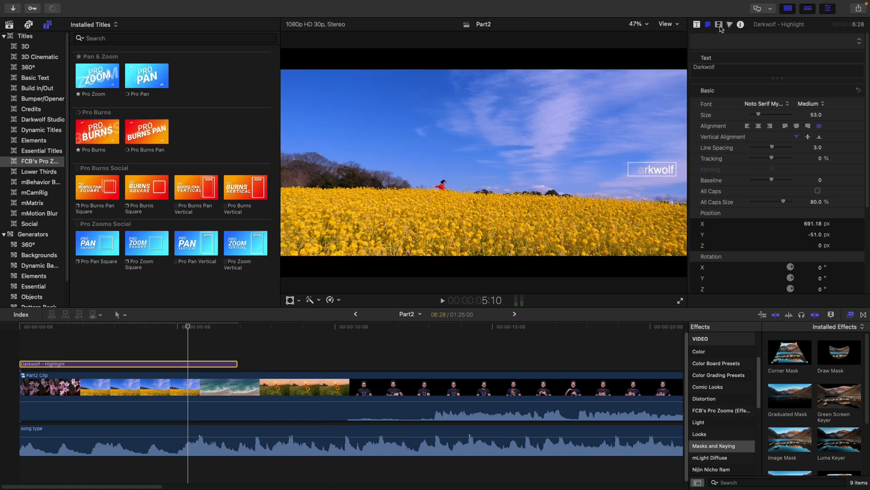
left_click(719, 25)
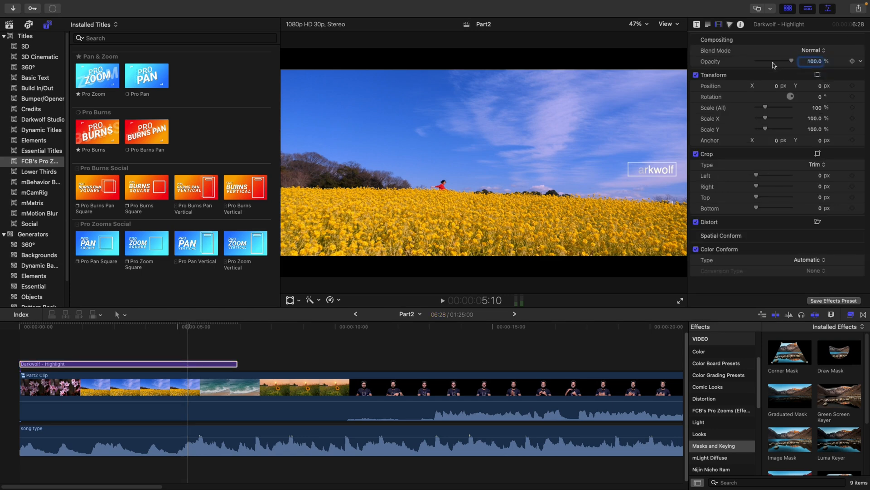
left_click_drag(761, 61, 759, 61)
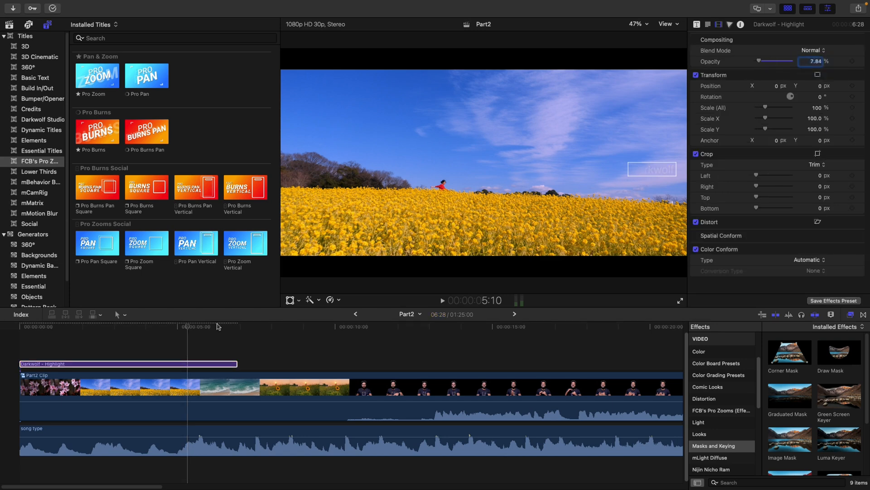
- Reduce the Darkwolf title's text size to 54 and extend its end to a duration of 16:10
left_click_drag(124, 327, 62, 370)
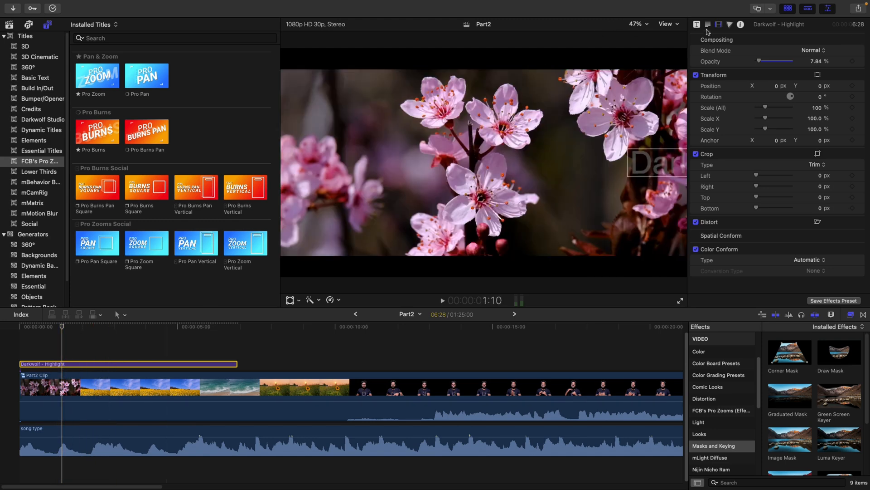
left_click(707, 25)
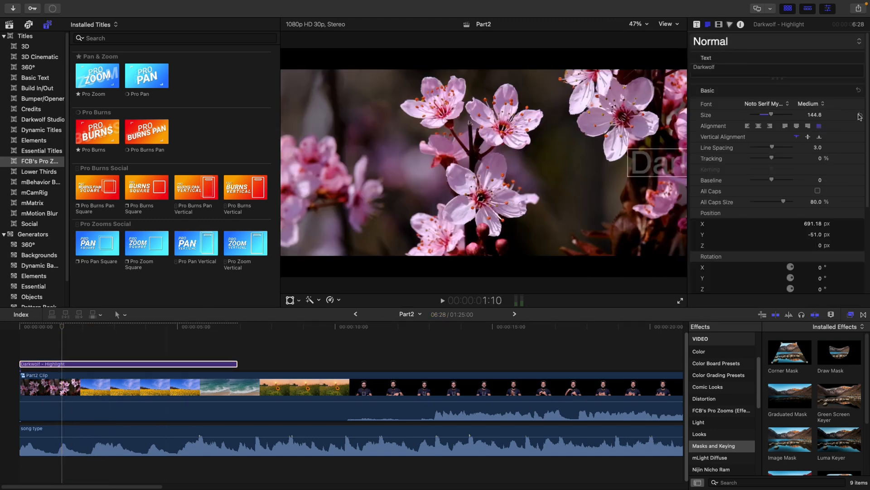
left_click(860, 116)
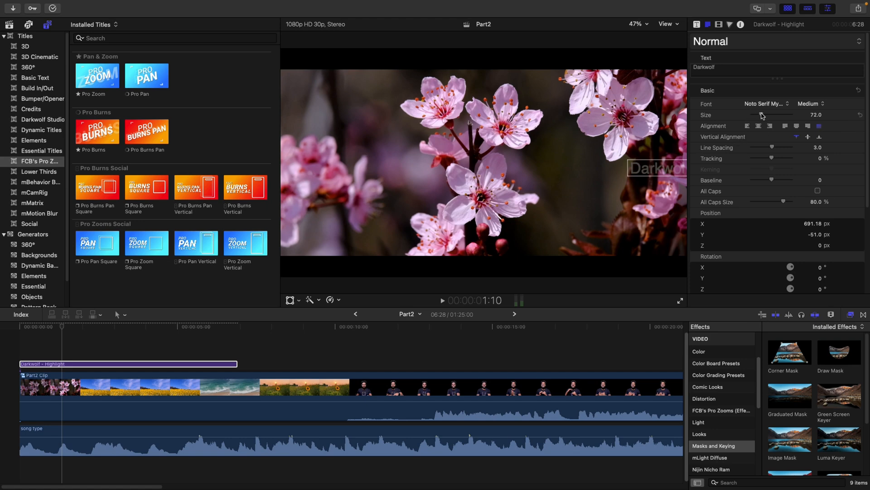
left_click_drag(762, 116, 759, 117)
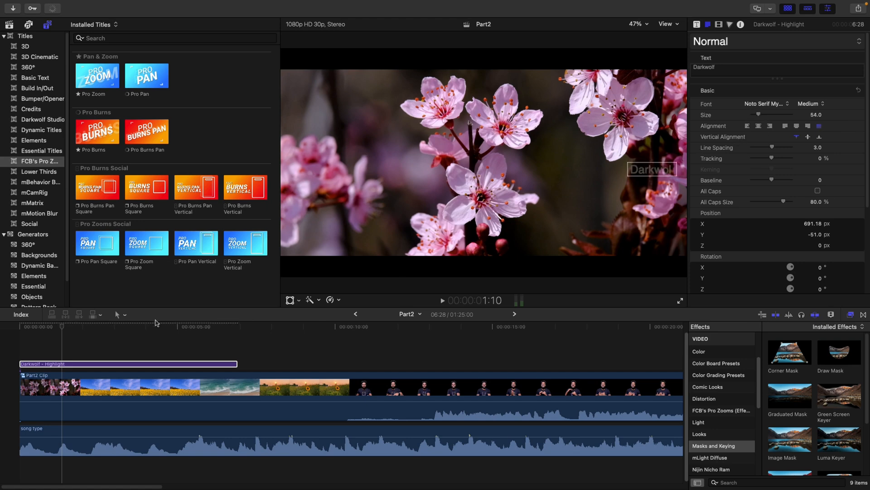
left_click_drag(155, 323, 333, 356)
left_click_drag(237, 363, 534, 361)
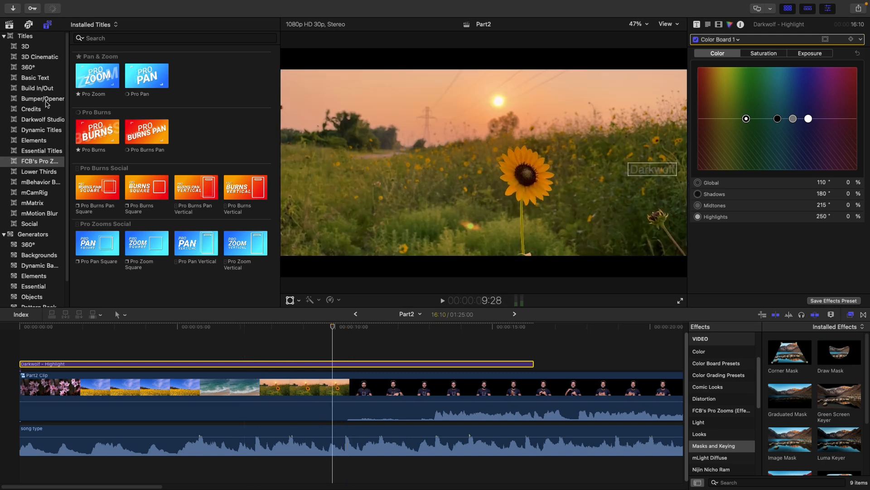
- Add the Darkwolf mac malayalam title from Darkwolf Studio above the start of the timeline and extend it to 11:01
left_click(150, 385)
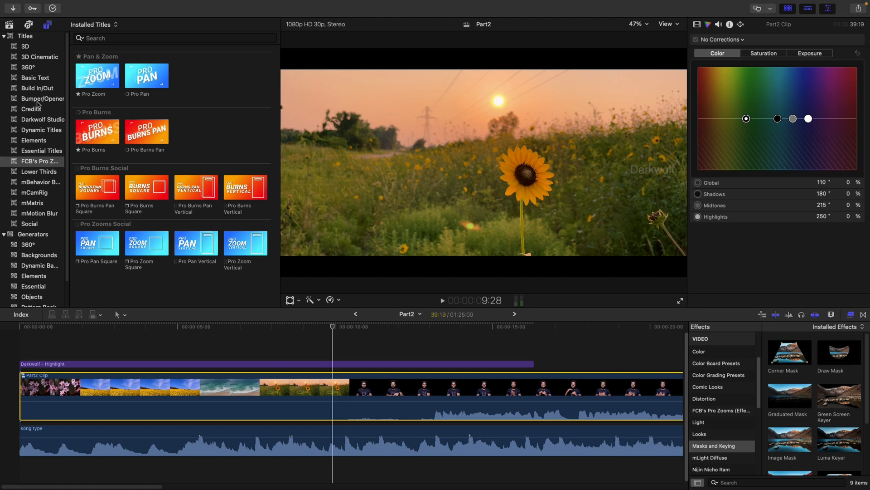
left_click(36, 119)
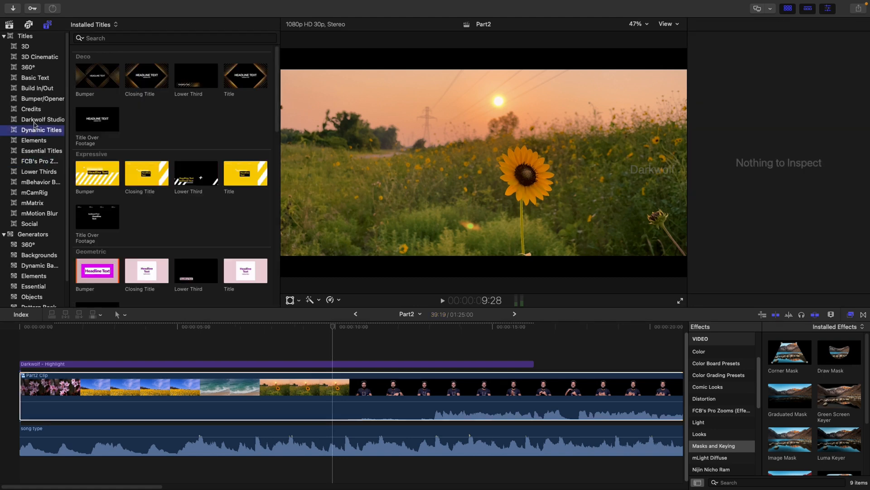
left_click_drag(98, 75, 86, 353)
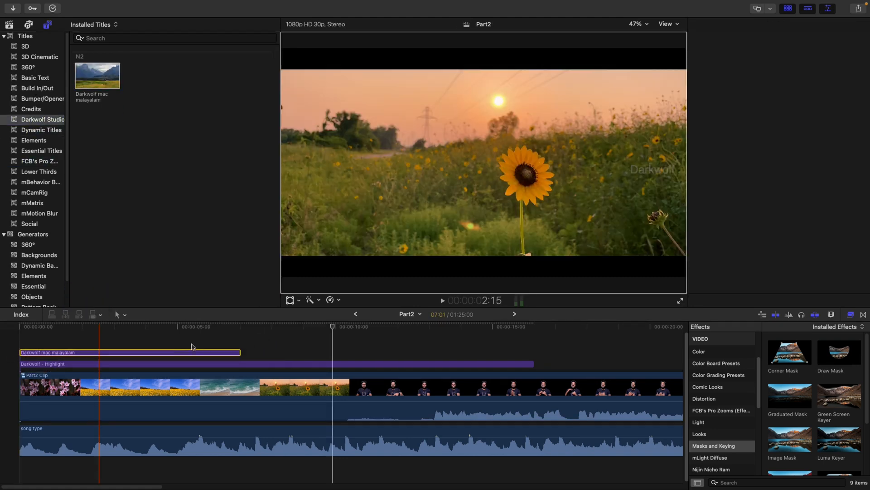
left_click_drag(241, 352, 365, 401)
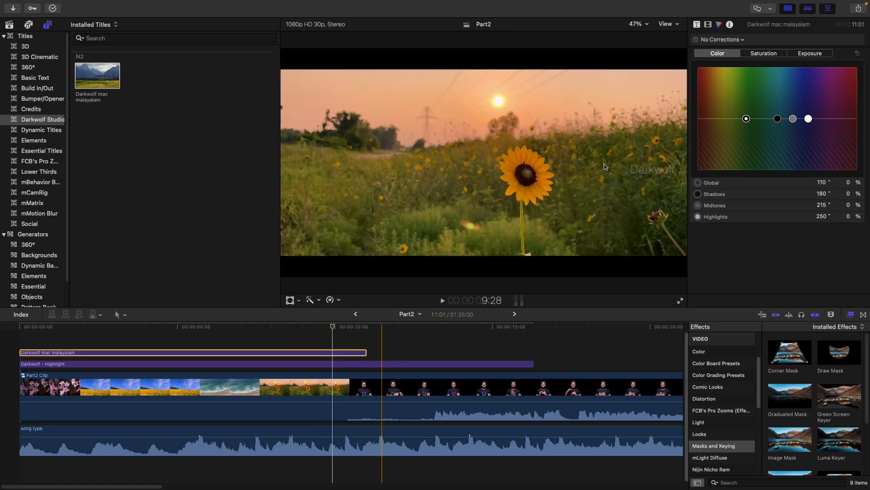
- Tint the Darkwolf mac malayalam title's shadows to 264° at 59%, and delete that title from the timeline
left_click_drag(778, 119, 814, 87)
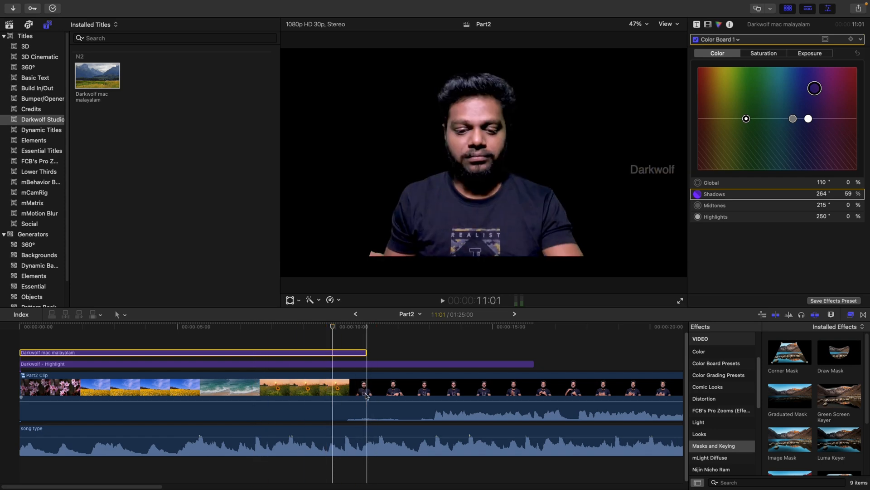
left_click(347, 393)
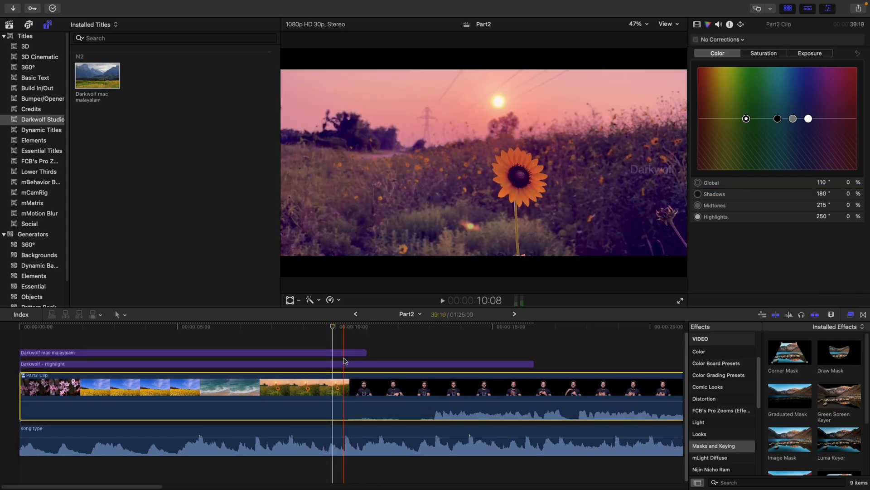
left_click(345, 352)
key("BackSpace")
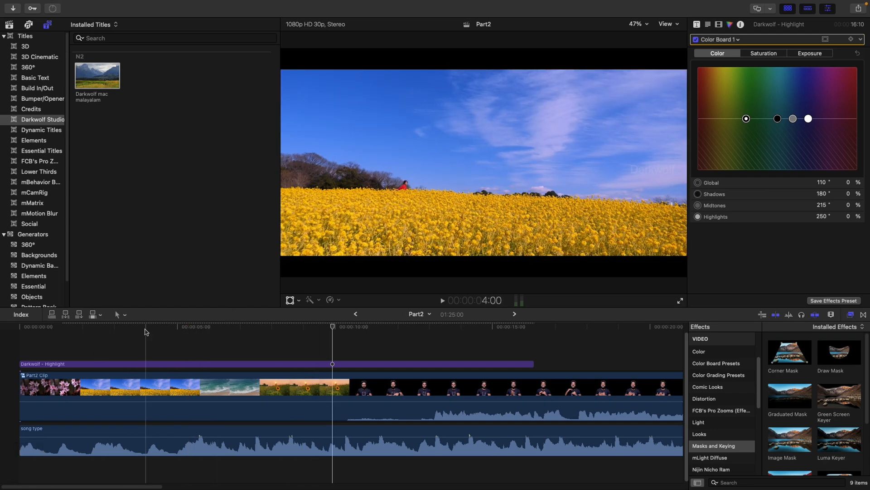
- Trim the ends of the Darkwolf title, the Part2 clip and the song together to a length of 12:27
left_click(35, 360)
left_click_drag(36, 361, 231, 418)
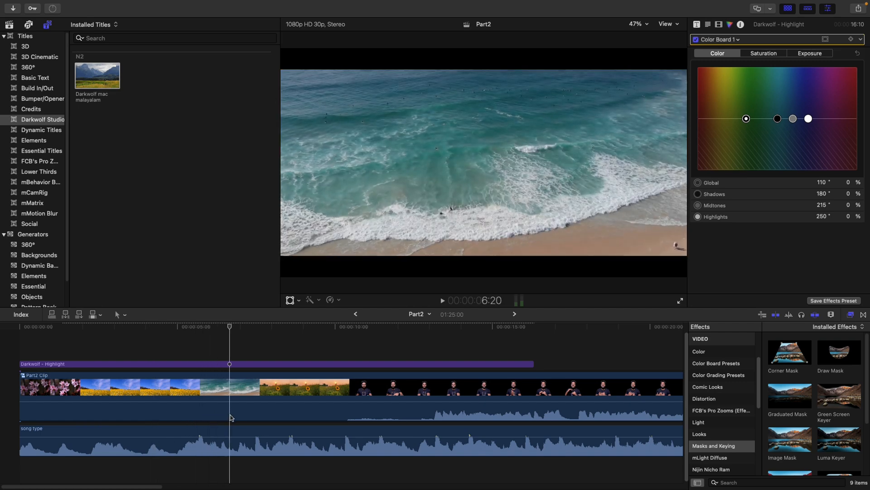
left_click_drag(231, 417, 434, 466)
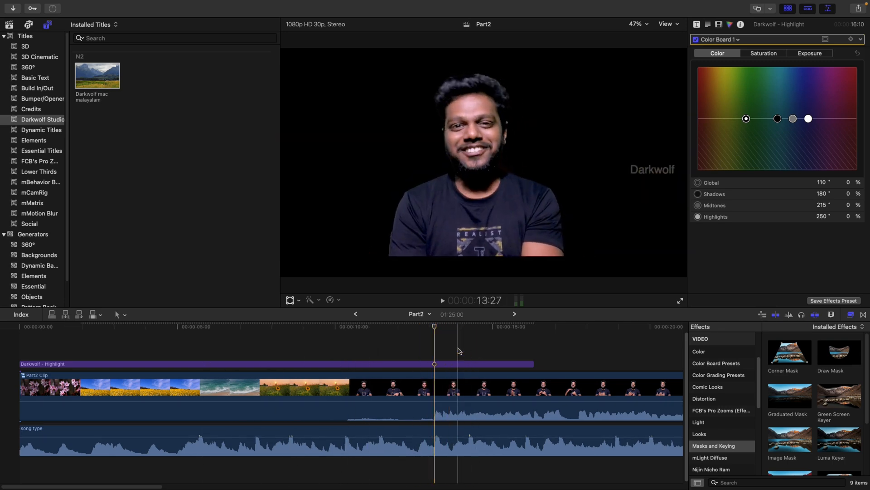
left_click_drag(458, 348, 438, 447)
key("e")
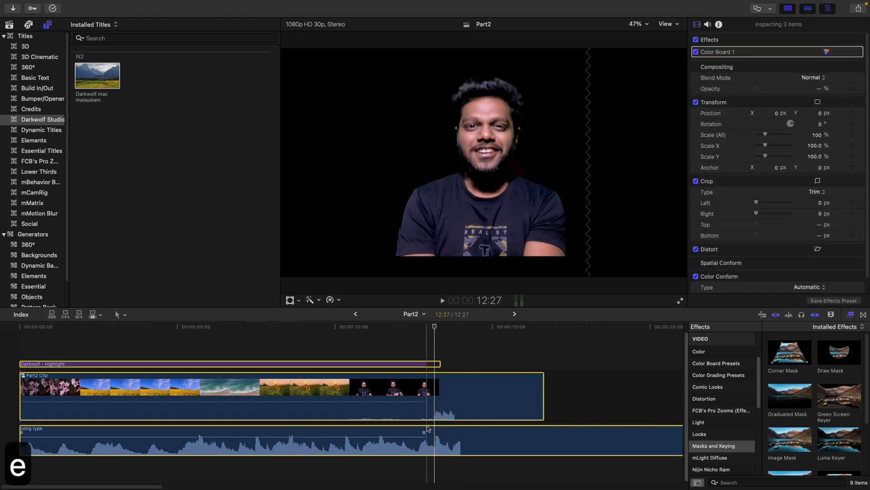
left_click(384, 344)
- Examine the masking effects, the Color effects and the Color Board Presets, including a preview of Ash
left_click(801, 409)
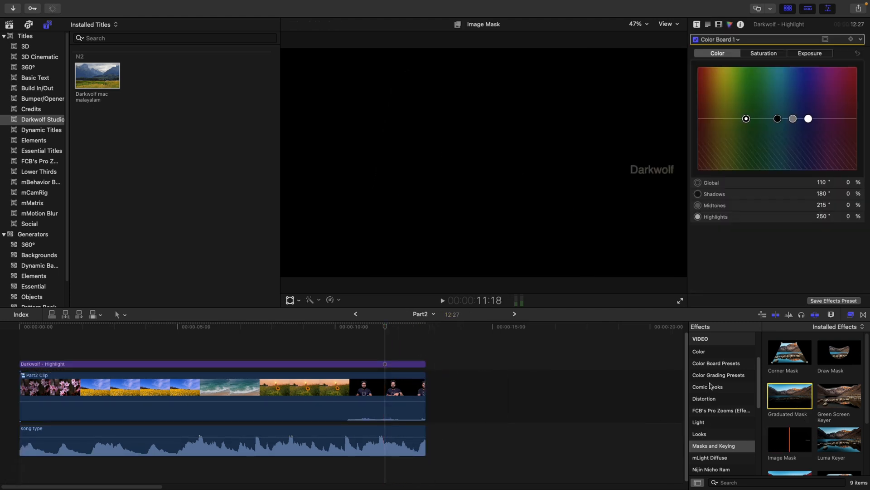
scroll(718, 399, "up", 2)
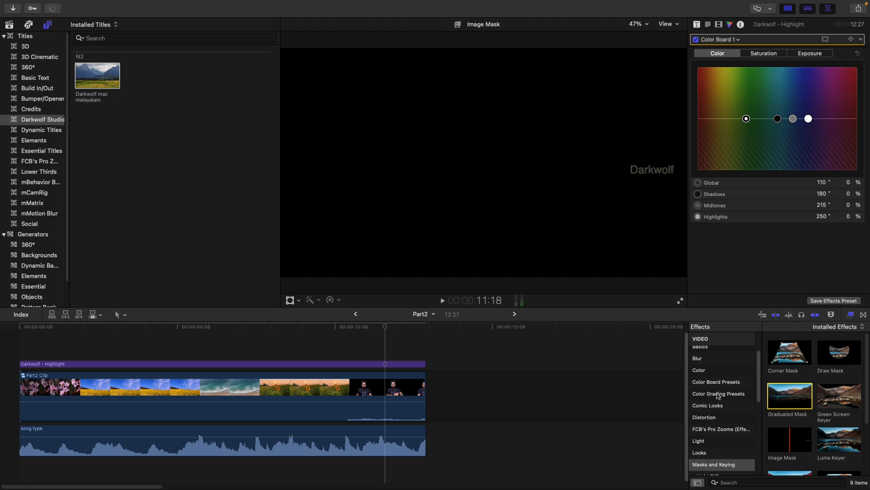
scroll(718, 396, "up", 2)
left_click(709, 381)
left_click(718, 403)
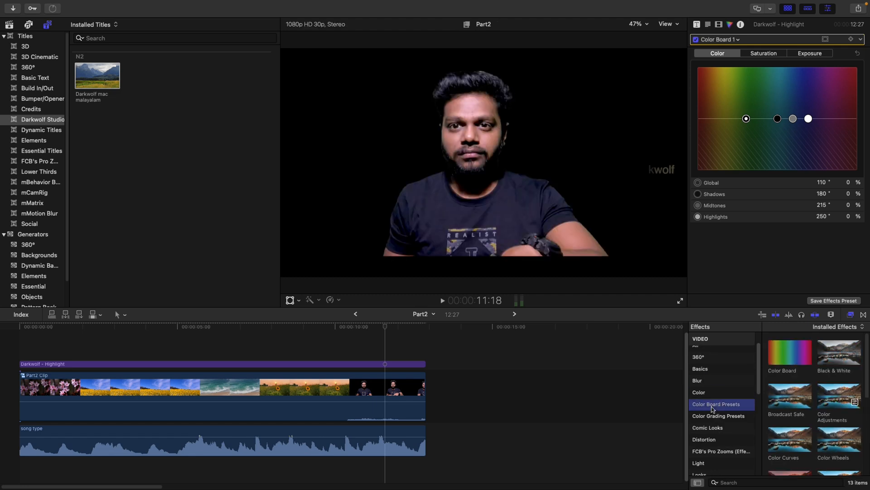
left_click(721, 416)
left_click(723, 405)
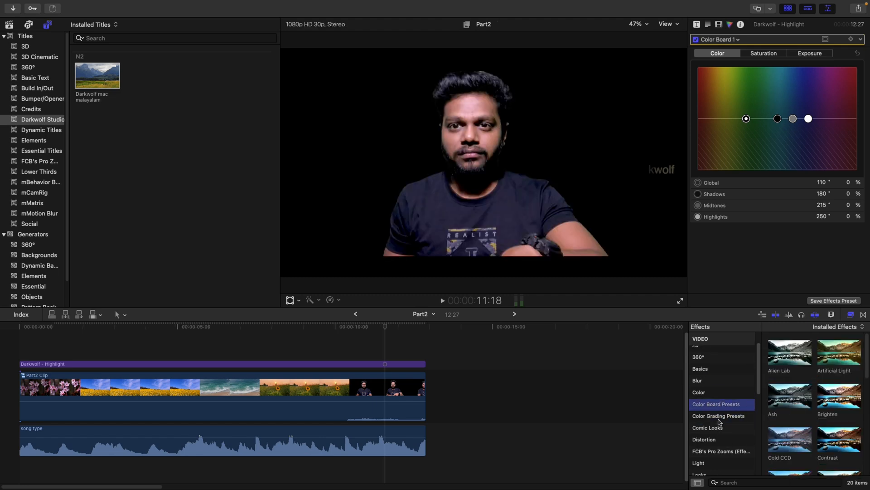
left_click(779, 396)
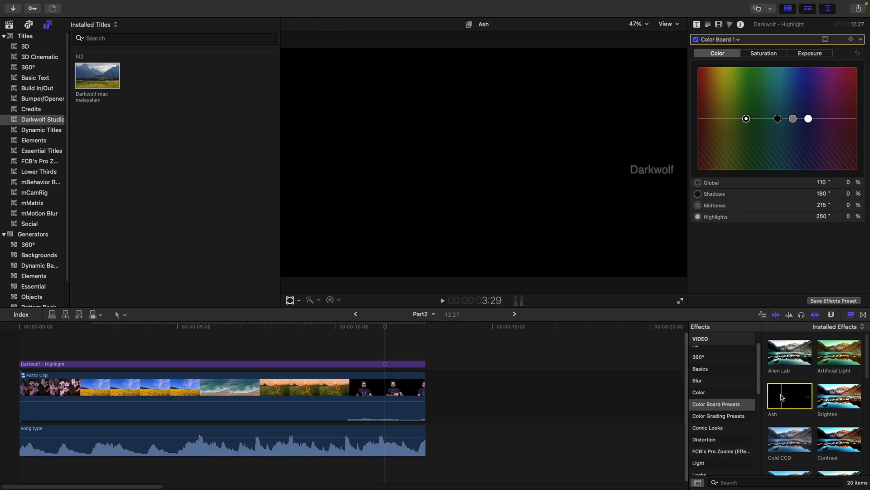
- Check the Export File details for the Part2 project, cancel the export, and open the sharing options
left_click(364, 388)
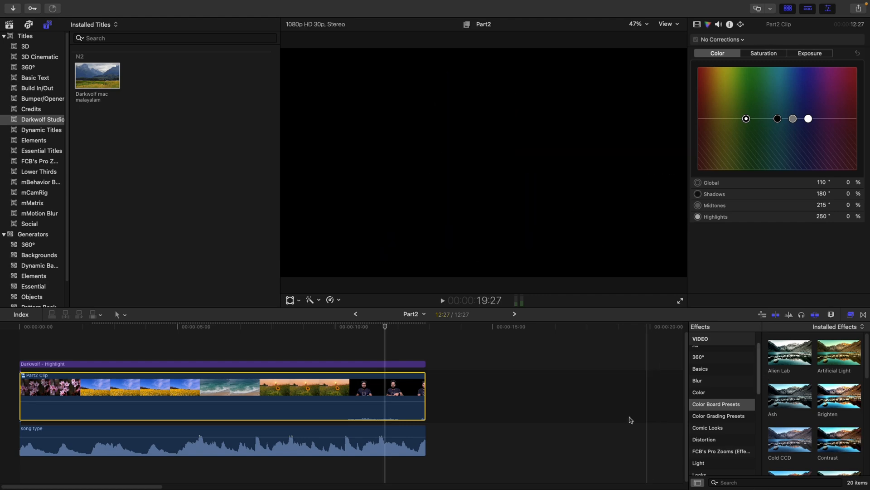
left_click_drag(385, 328, 321, 370)
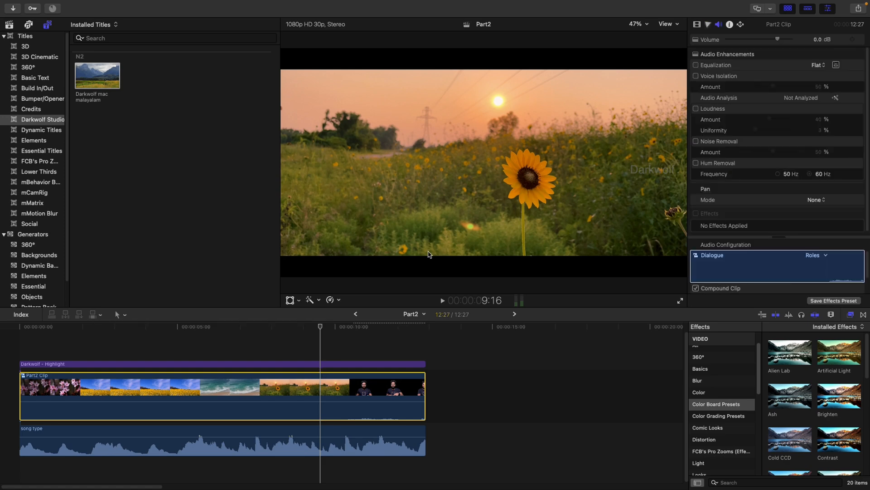
key("super+e")
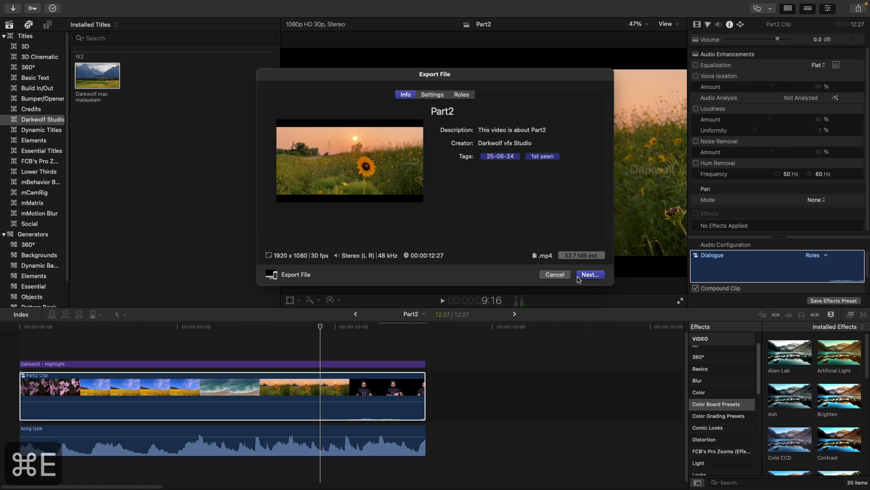
left_click(554, 275)
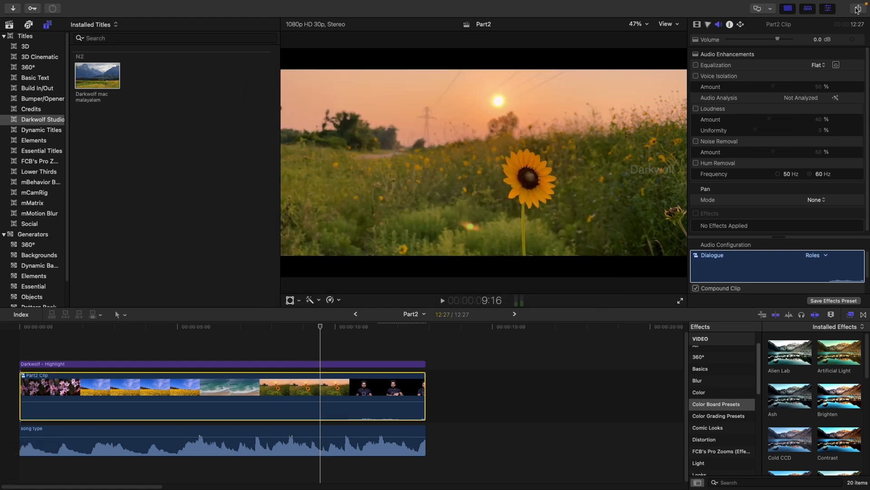
left_click(858, 9)
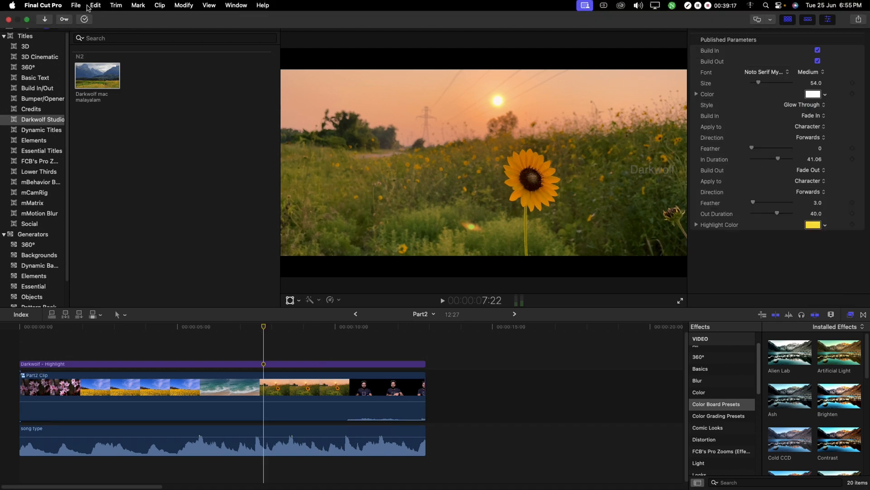
- Share the Part2 project with the default Export File destination and open the export settings
left_click(78, 6)
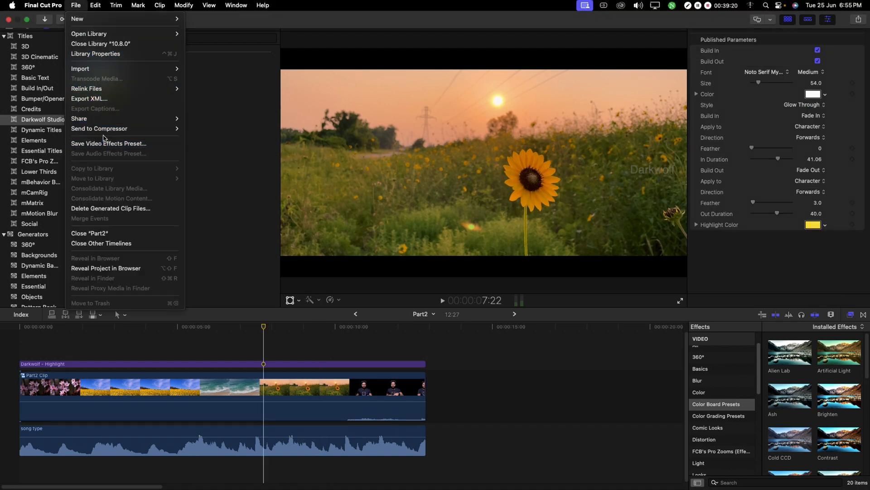
mouse_move(99, 121)
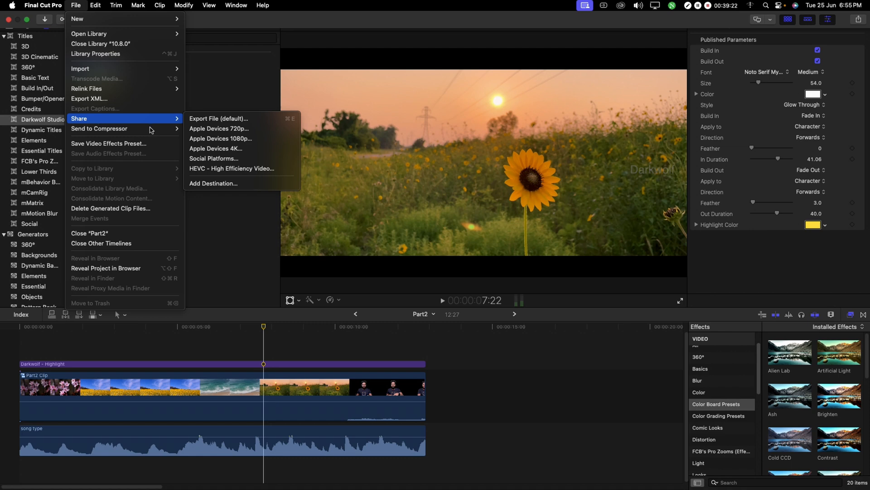
left_click(260, 123)
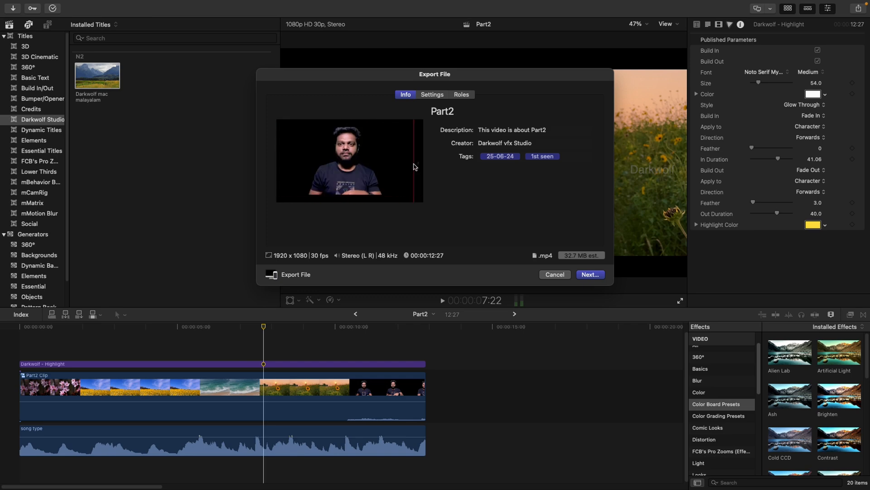
left_click(431, 96)
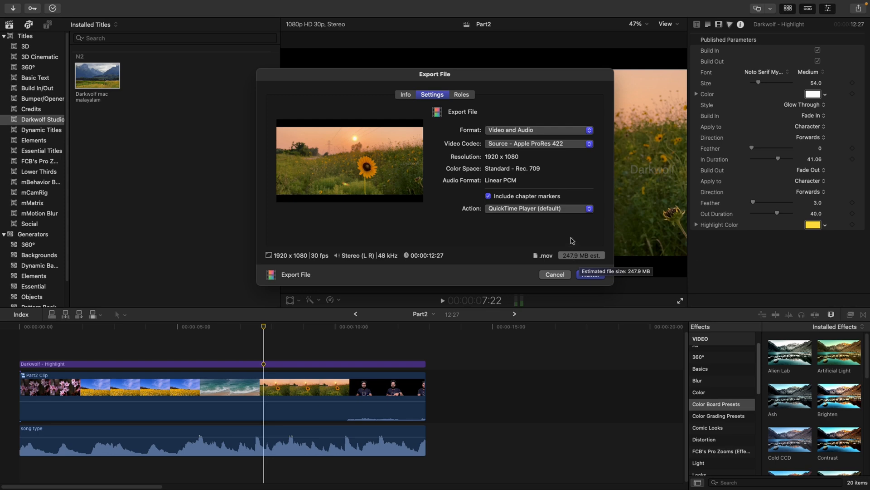
- Try the Apple Devices format for the export and look through its video codec options
left_click(558, 131)
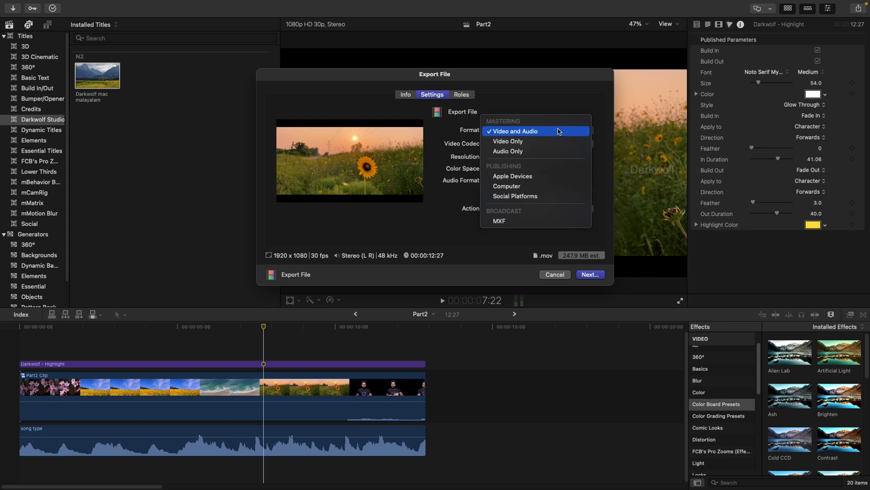
left_click(558, 132)
left_click(558, 132)
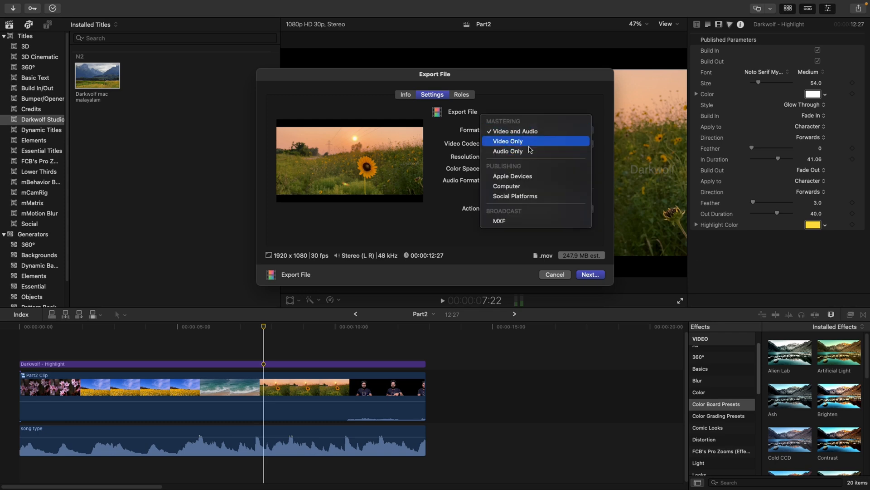
left_click(544, 177)
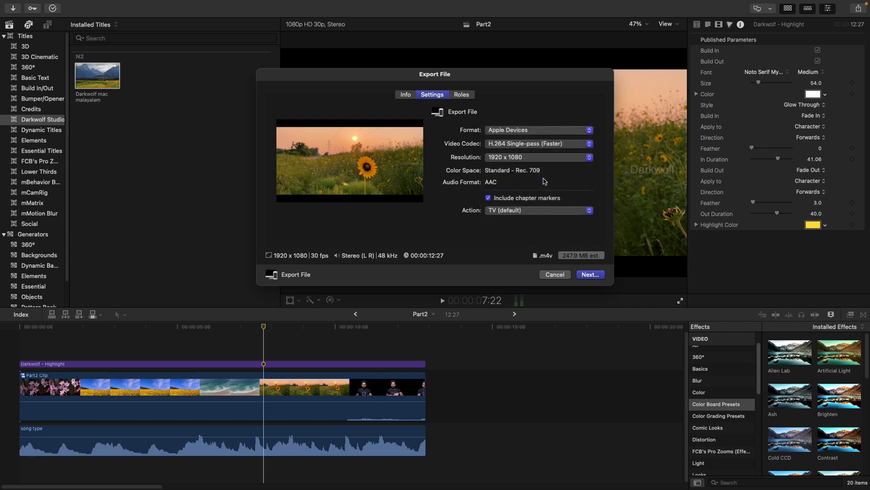
left_click(538, 145)
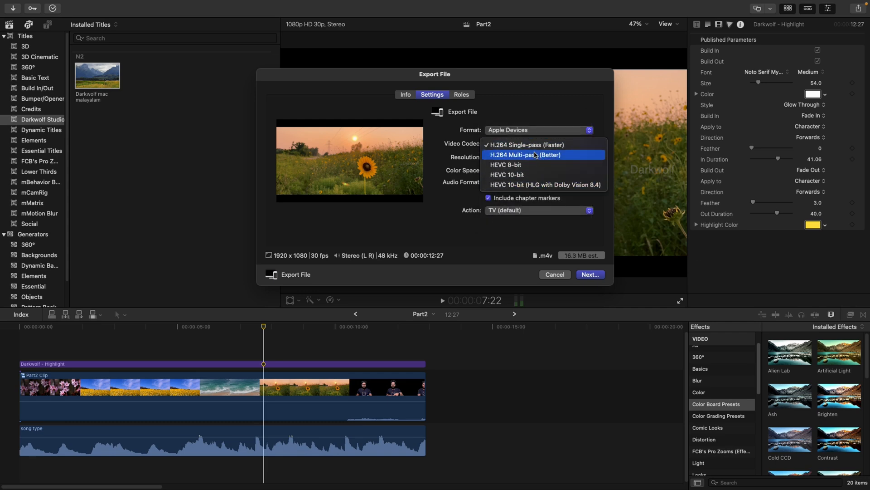
left_click(526, 109)
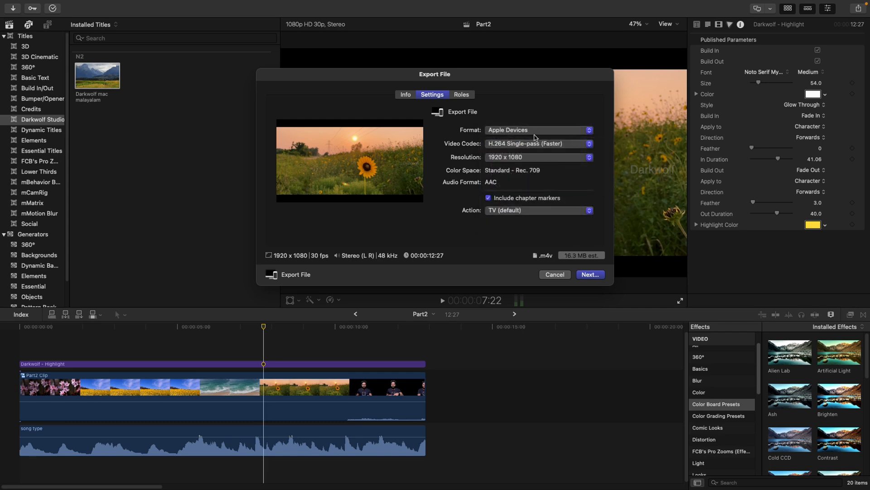
- Set the export format to Computer, the resolution to 1920 x 1080 and the video codec to H.264 Multi-pass (Better)
left_click(529, 131)
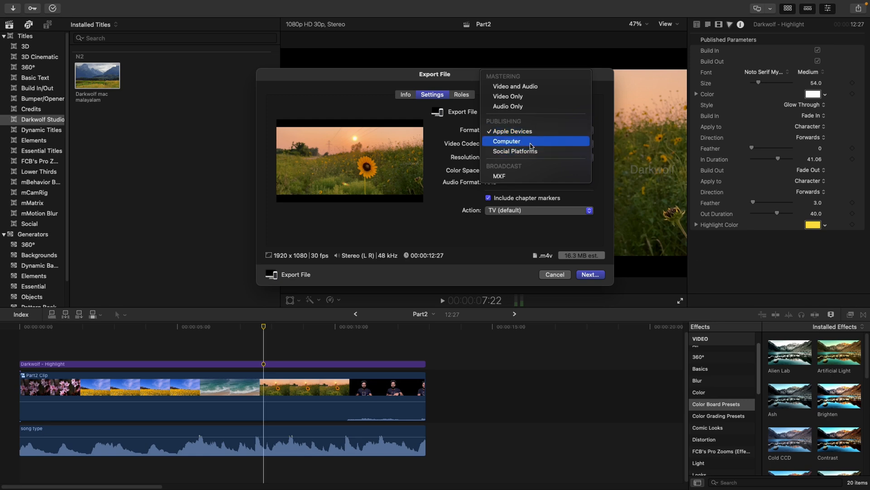
left_click(530, 144)
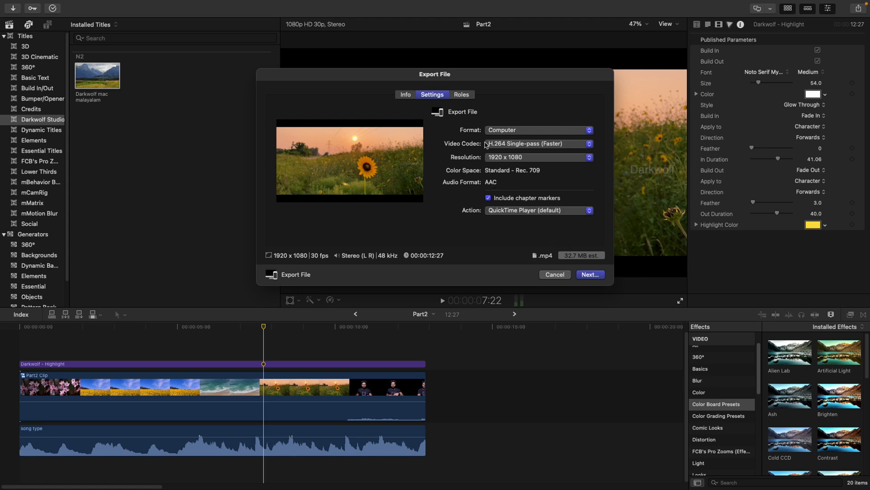
left_click(524, 159)
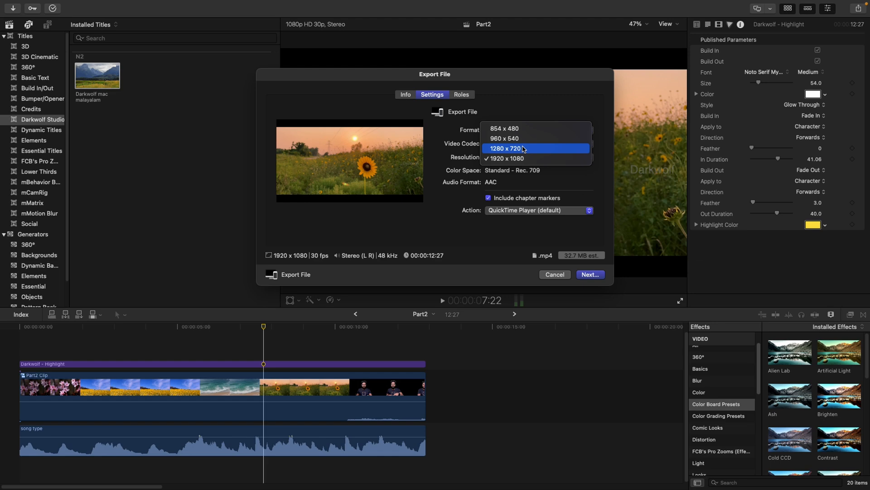
left_click(524, 158)
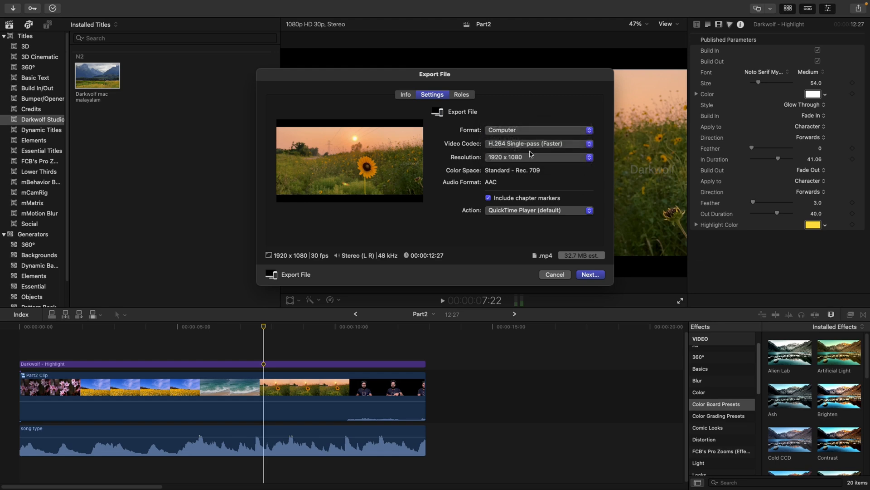
left_click(532, 155)
left_click(563, 182)
left_click(539, 144)
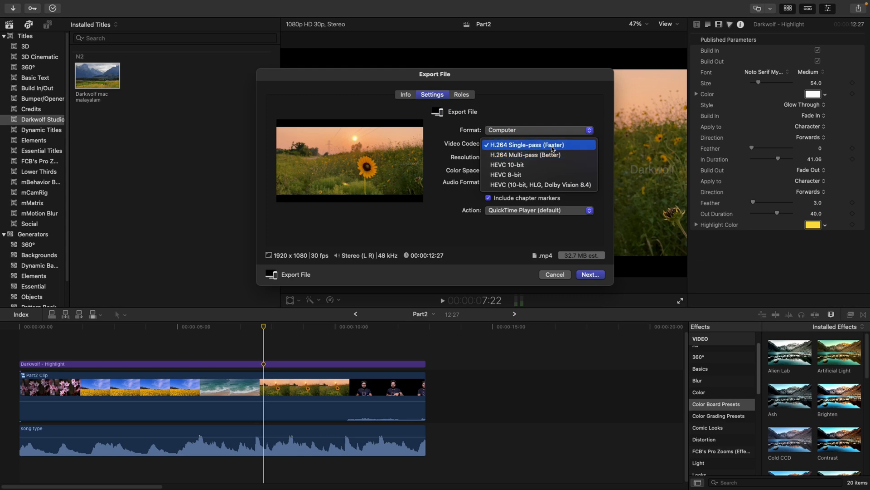
left_click(560, 157)
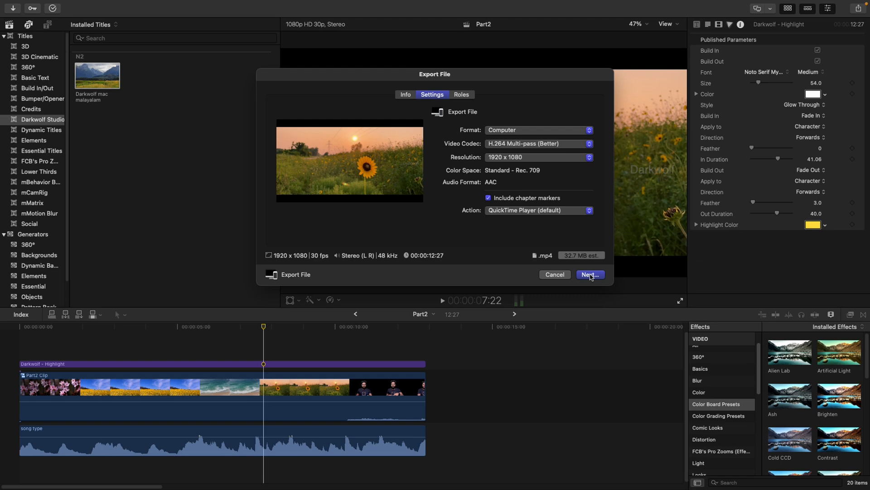
- Try the Social Platforms export format, check its codec and resolution options, and return the format to Computer
left_click(521, 132)
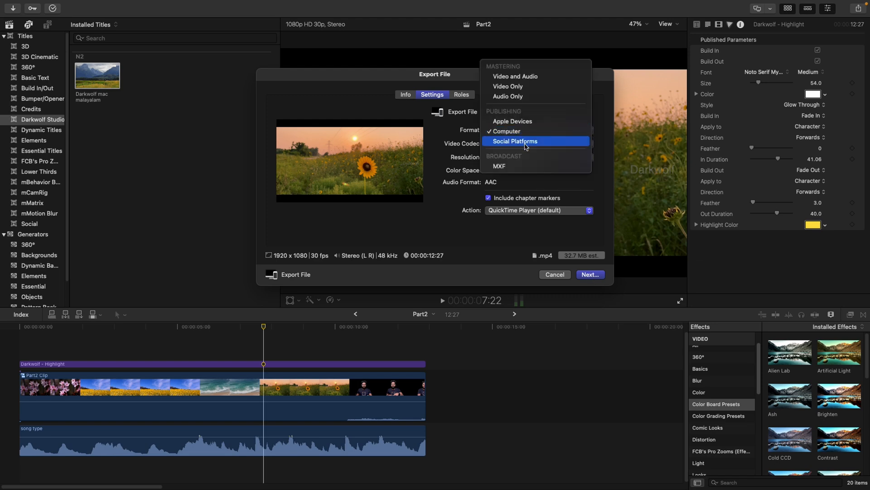
left_click(525, 141)
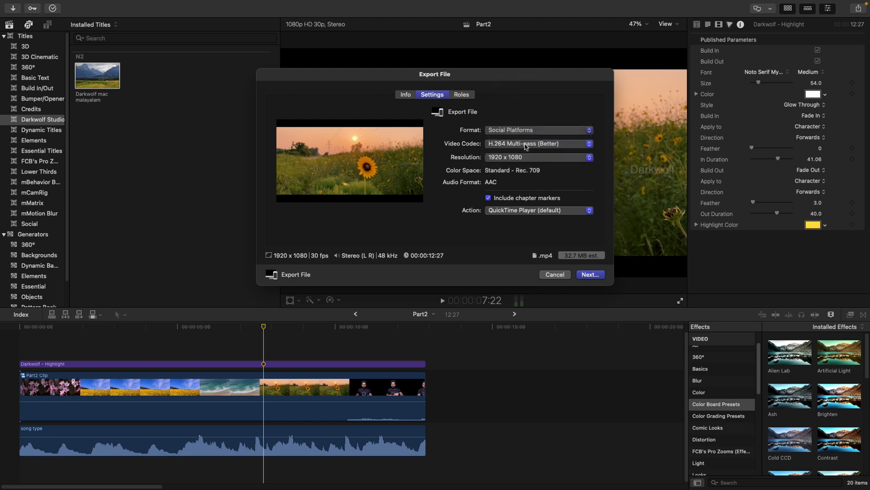
left_click(582, 145)
left_click(582, 145)
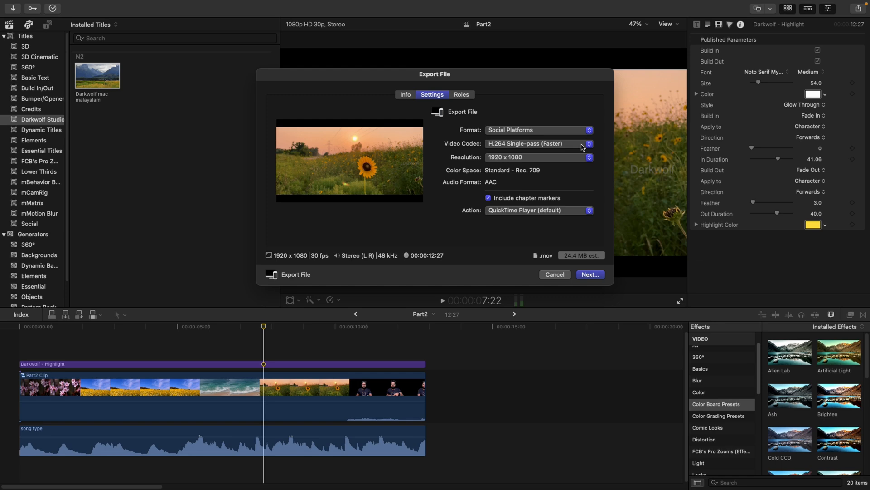
left_click(559, 157)
left_click(559, 158)
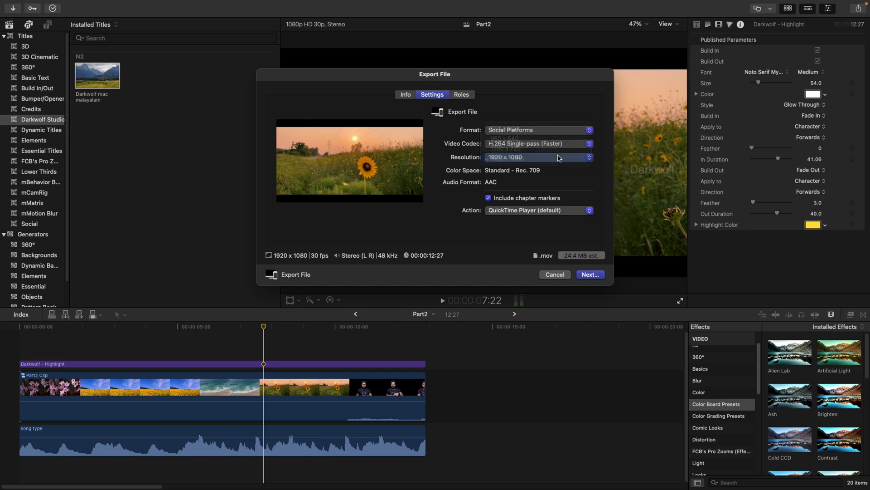
left_click(560, 134)
left_click(560, 134)
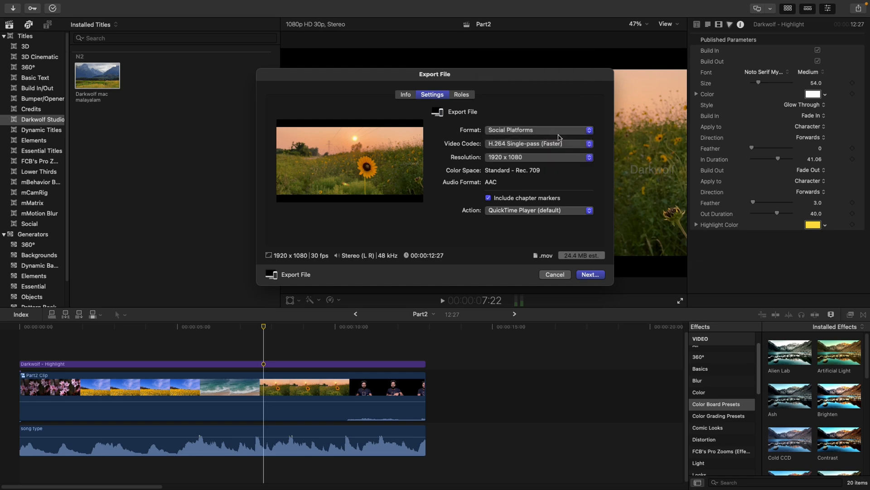
left_click(557, 133)
left_click(545, 123)
- Save the export as Part2 on the Desktop and check its sharing progress in the background tasks
left_click(588, 276)
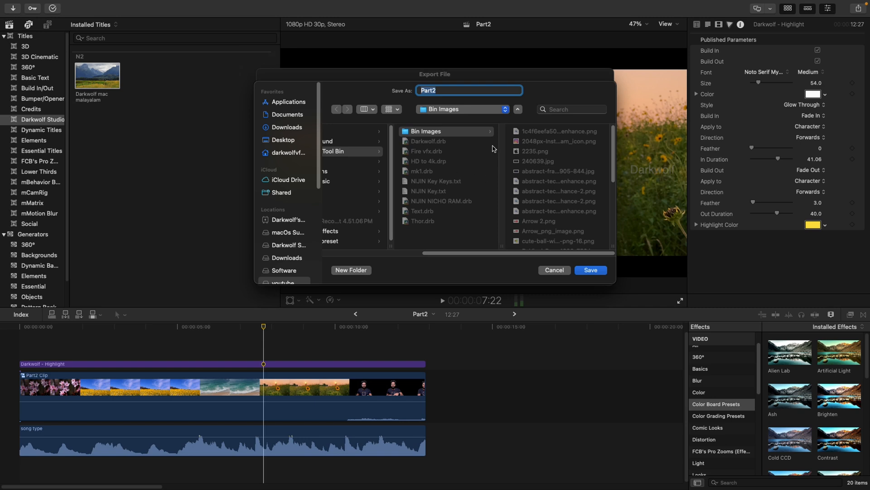
left_click(290, 115)
left_click(293, 141)
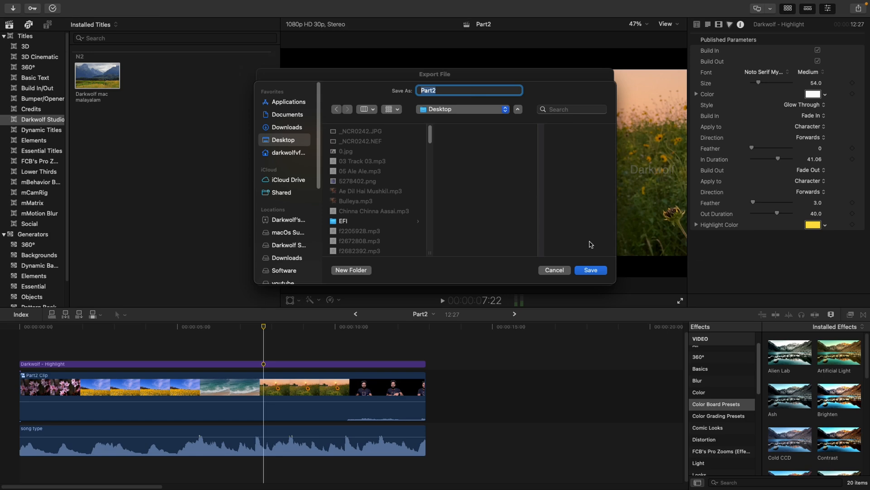
left_click(589, 269)
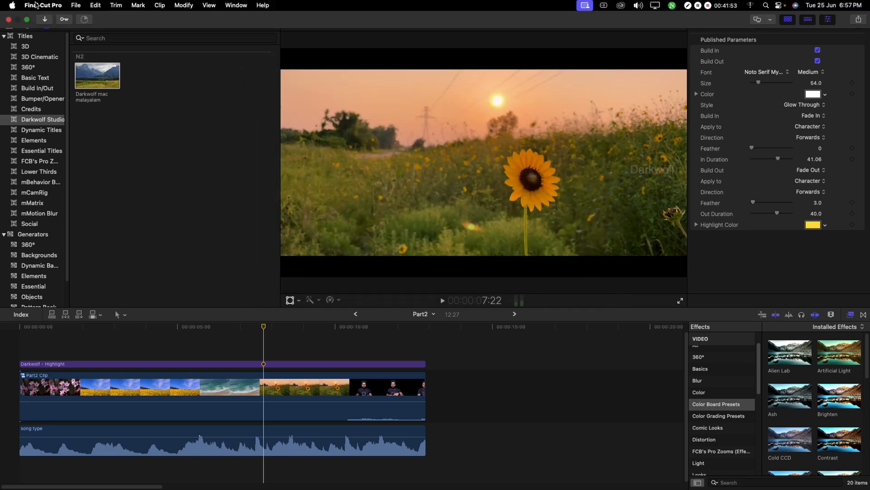
left_click(84, 19)
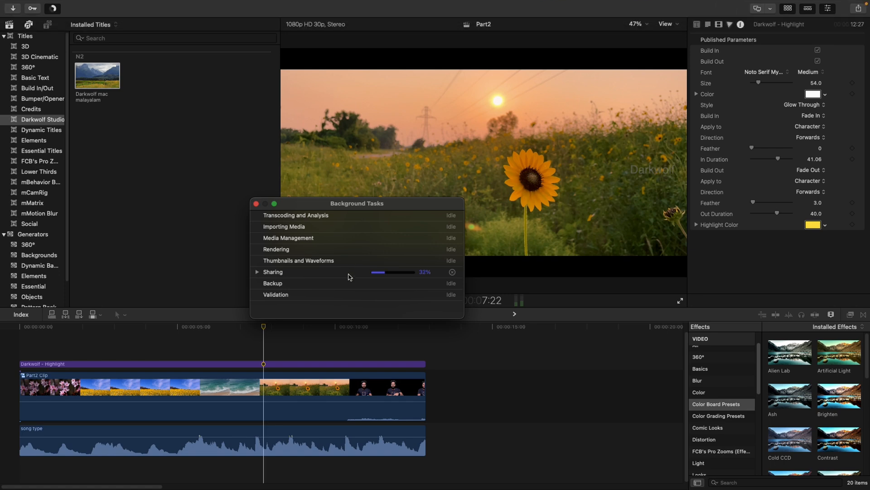
left_click(258, 272)
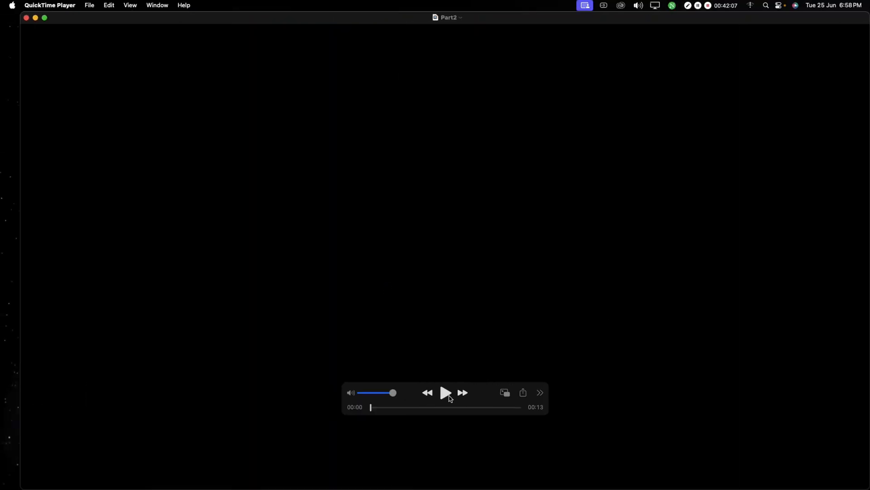
- Play the exported Part2 video in QuickTime Player and close its window
left_click(442, 394)
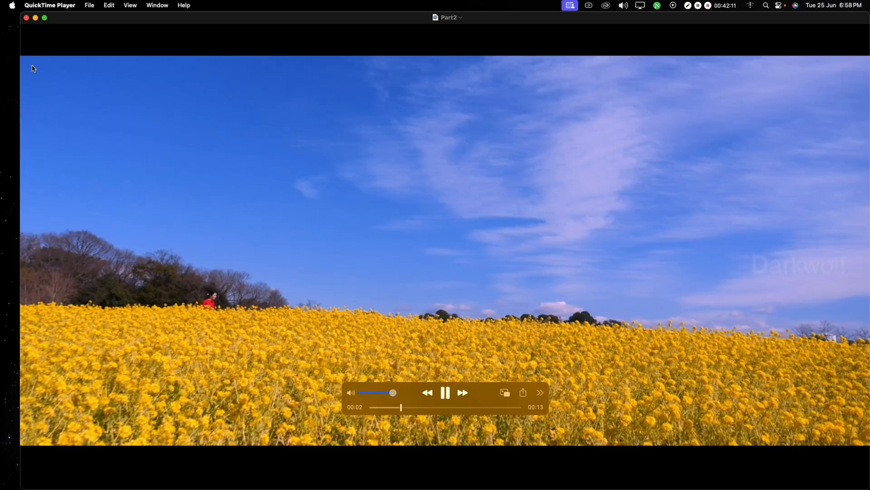
left_click(46, 18)
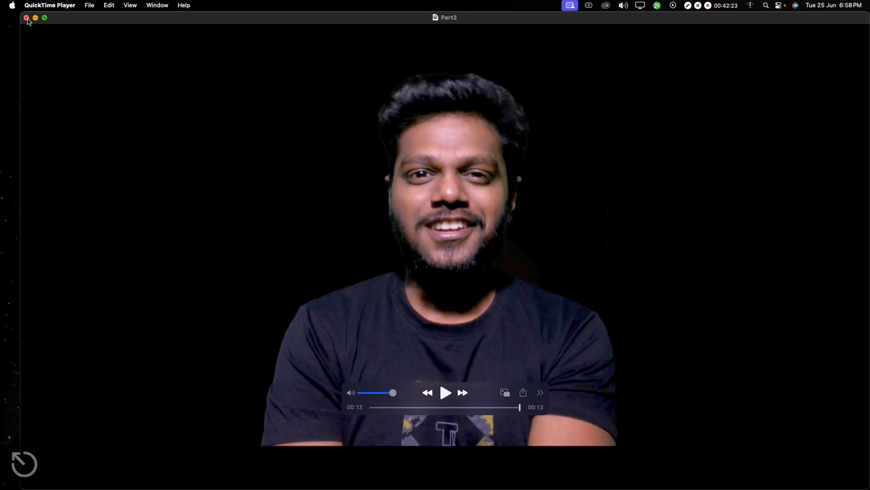
left_click(27, 18)
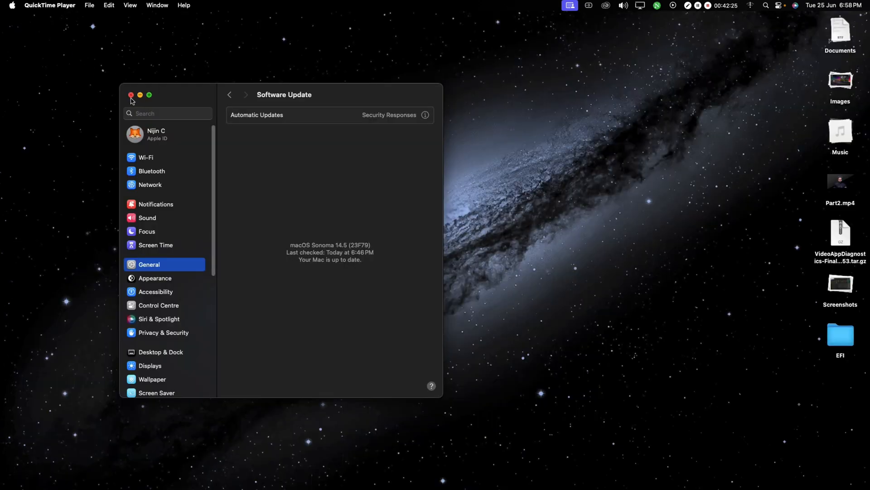
- Close the Software Update settings window and switch back to Final Cut Pro
left_click(130, 95)
key("ctrl+Up")
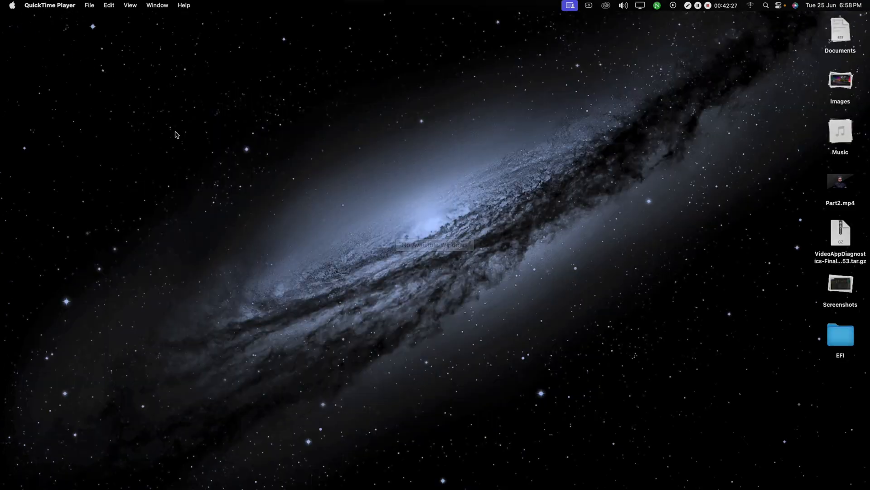
left_click(419, 39)
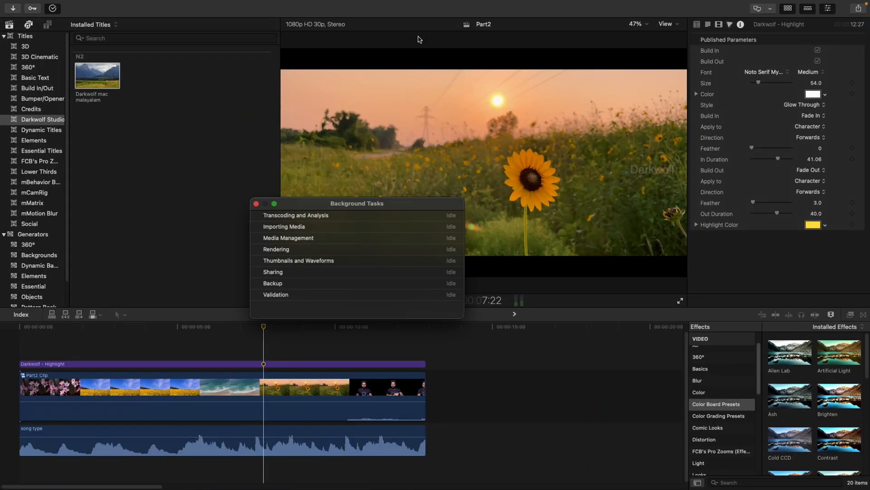